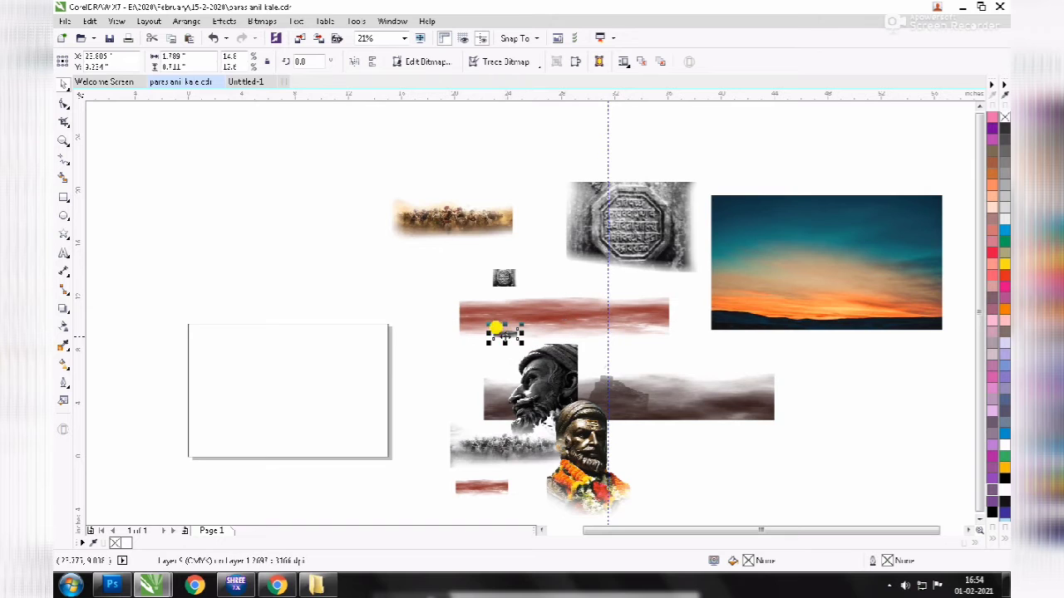
# - Move the garlanded bust, the dark cloud band and the grey fort image apart so that they no longer overlap
pyautogui.moveTo(586, 421); pyautogui.dragTo(798, 391)
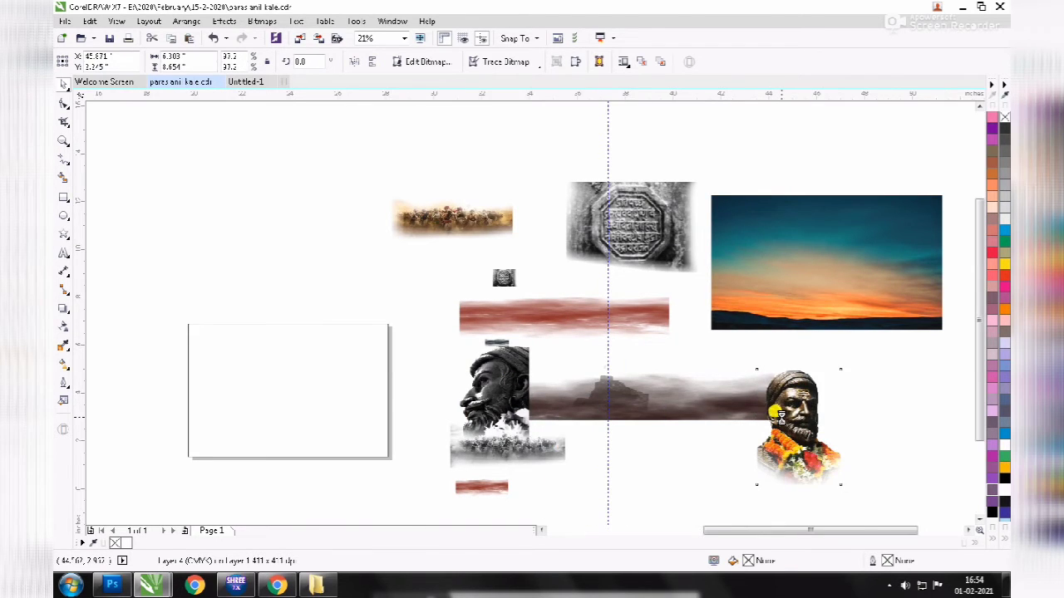
pyautogui.scroll(2, 797, 389)
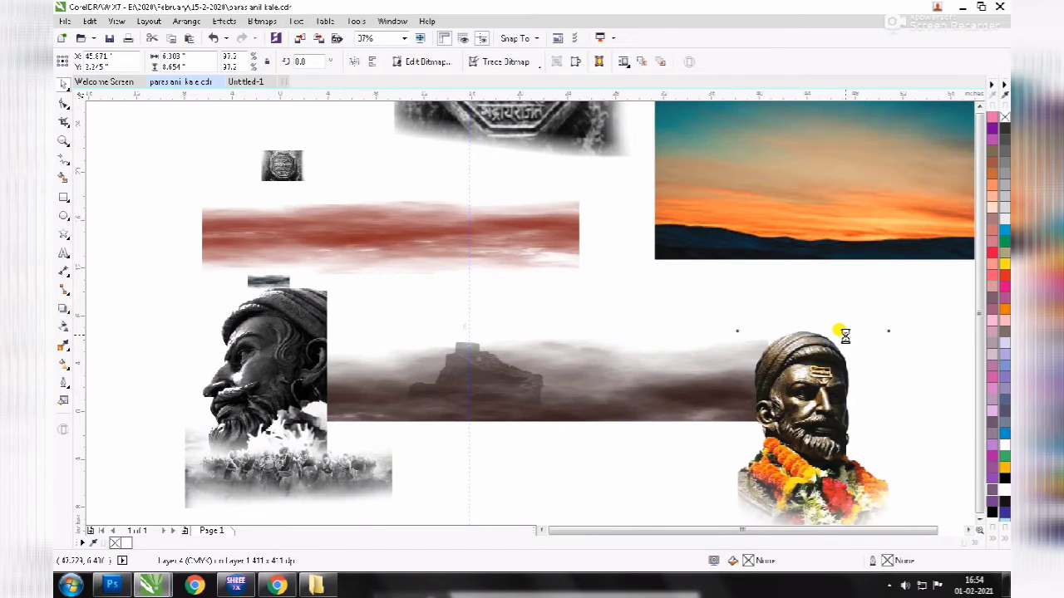
pyautogui.scroll(-2, 843, 335)
pyautogui.moveTo(662, 365); pyautogui.dragTo(689, 436)
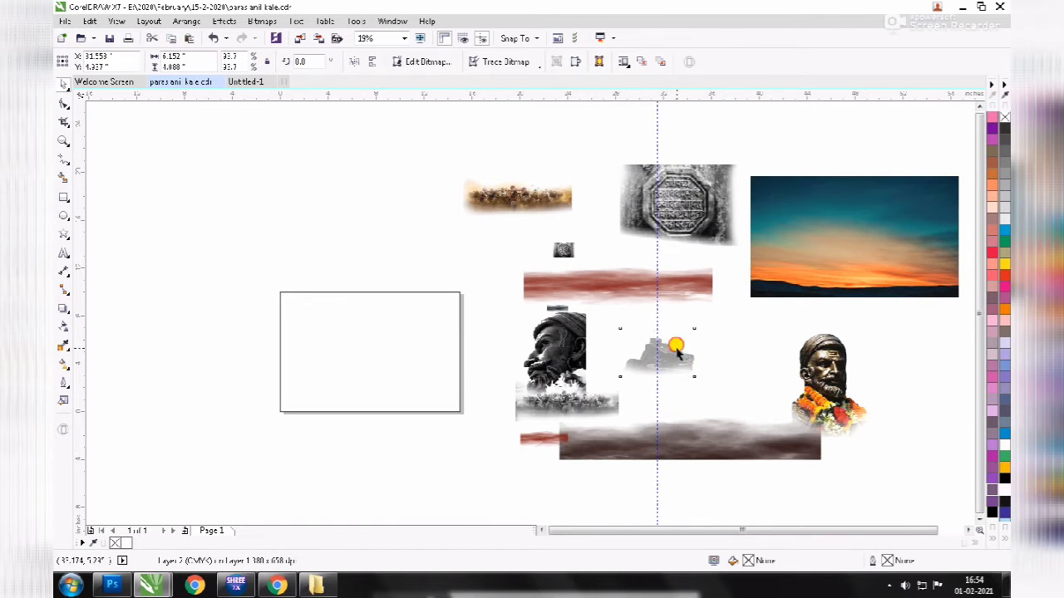
pyautogui.moveTo(673, 349); pyautogui.dragTo(713, 321)
# - Separate the grey crowd image from the black-and-white portrait and shift the dark cloud band slightly to the right
pyautogui.click(601, 394)
pyautogui.moveTo(601, 394); pyautogui.dragTo(575, 403)
pyautogui.click(527, 408)
pyautogui.click(591, 441)
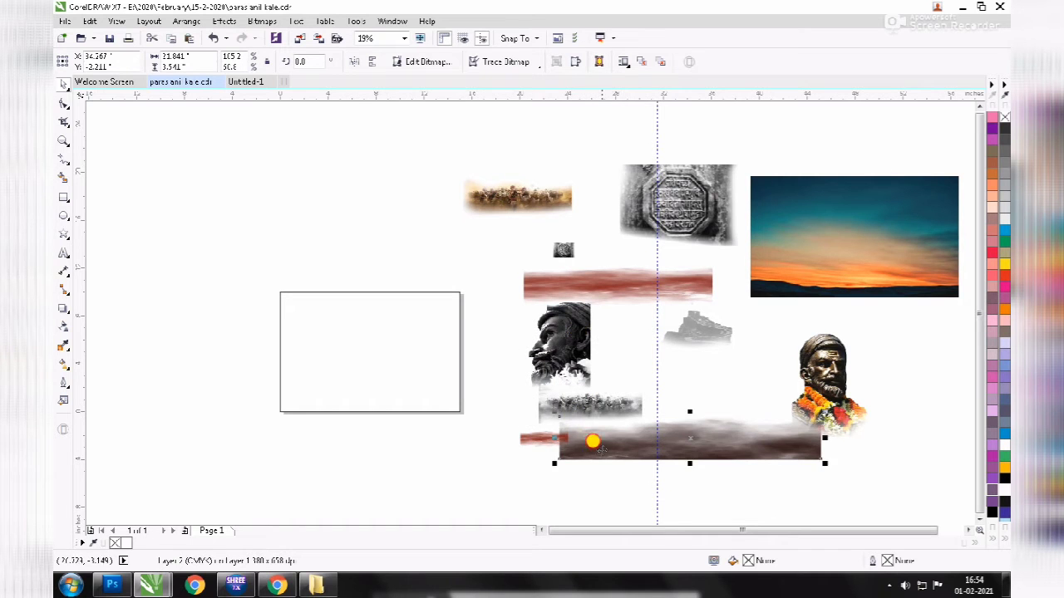
pyautogui.moveTo(590, 442); pyautogui.dragTo(605, 441)
# - Place the sunset image inside the blank page-sized rectangle with PowerClip as its background
pyautogui.moveTo(859, 228)
pyautogui.mouseDown()
pyautogui.moveTo(856, 268)
pyautogui.moveTo(841, 241)
pyautogui.moveTo(856, 244)
pyautogui.mouseUp()
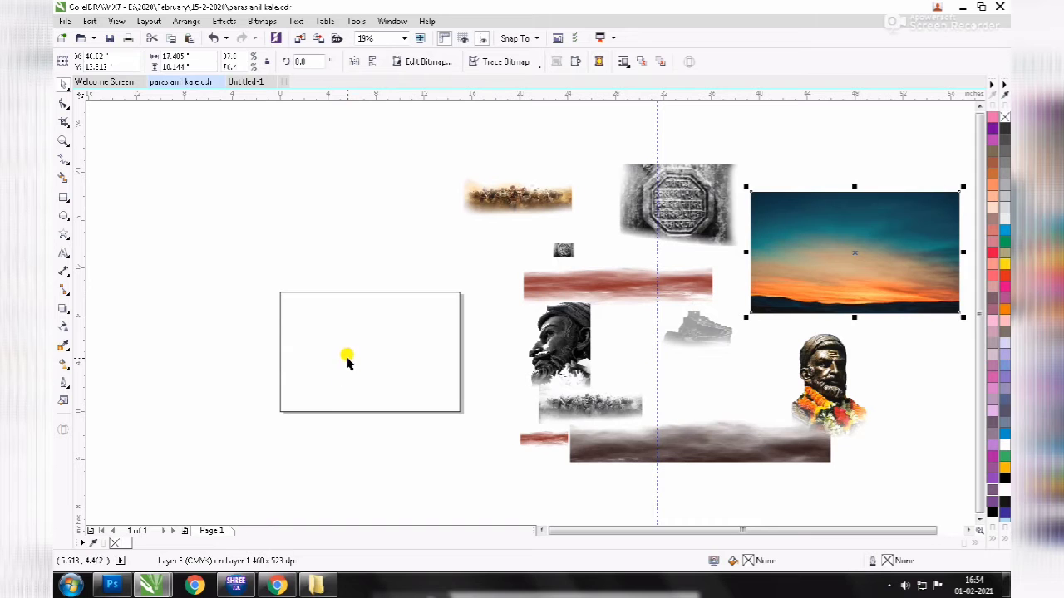
pyautogui.click(848, 232)
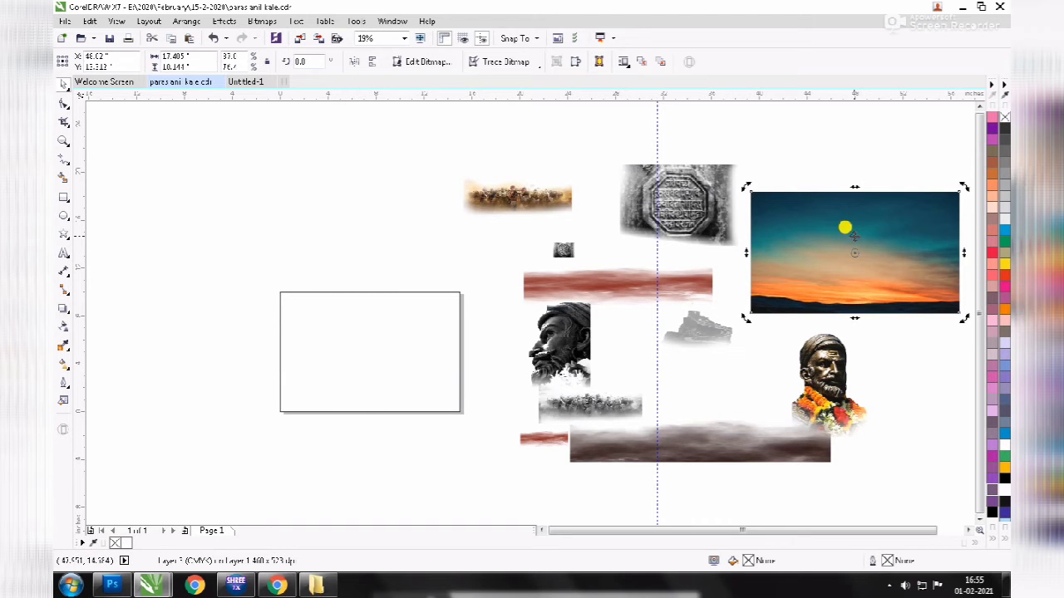
pyautogui.moveTo(846, 242); pyautogui.dragTo(829, 243)
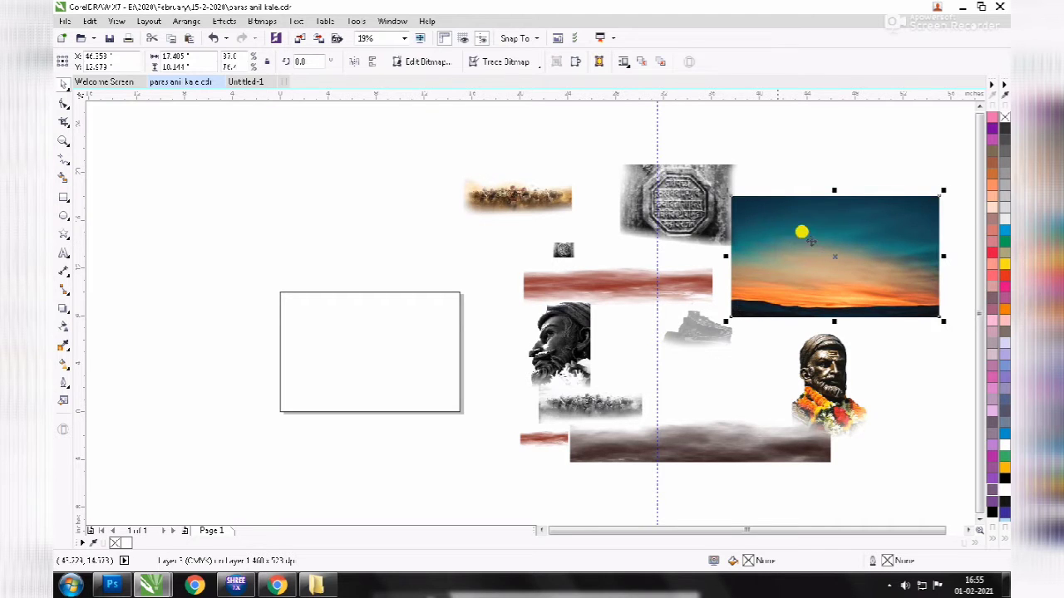
pyautogui.click(188, 22)
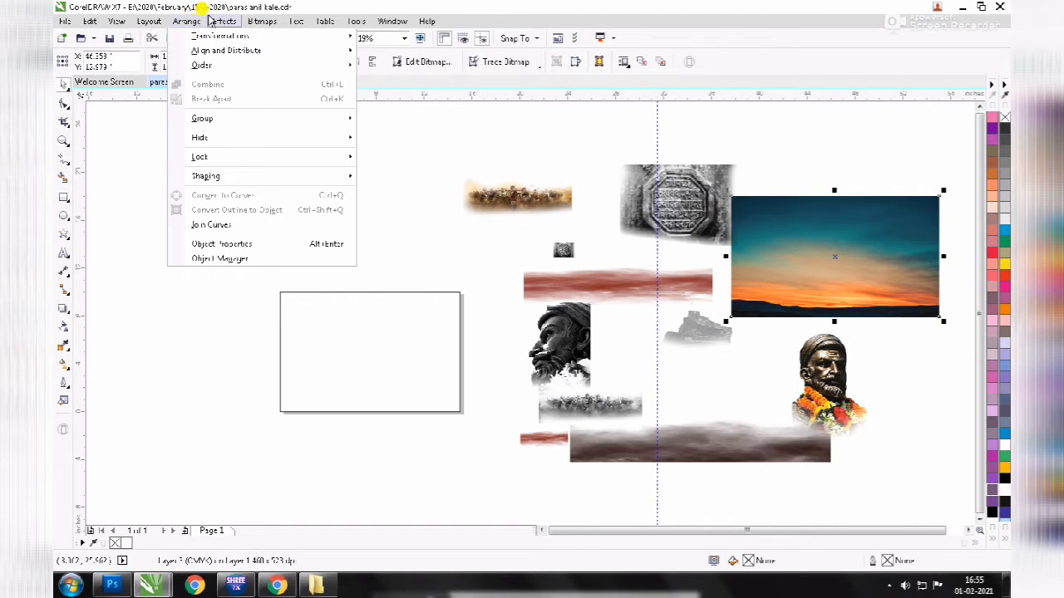
pyautogui.moveTo(222, 23)
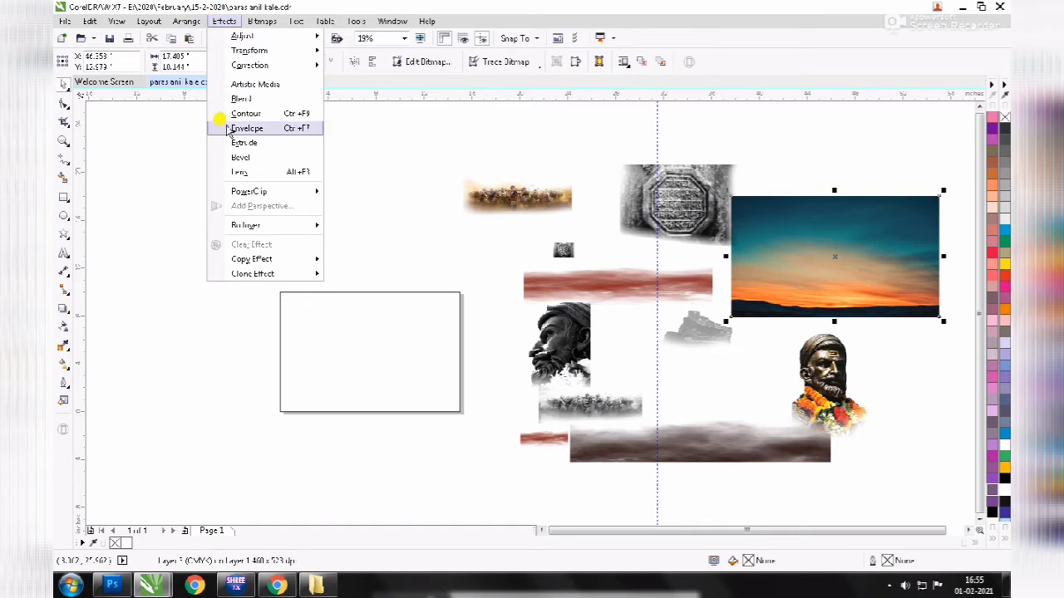
pyautogui.moveTo(233, 189)
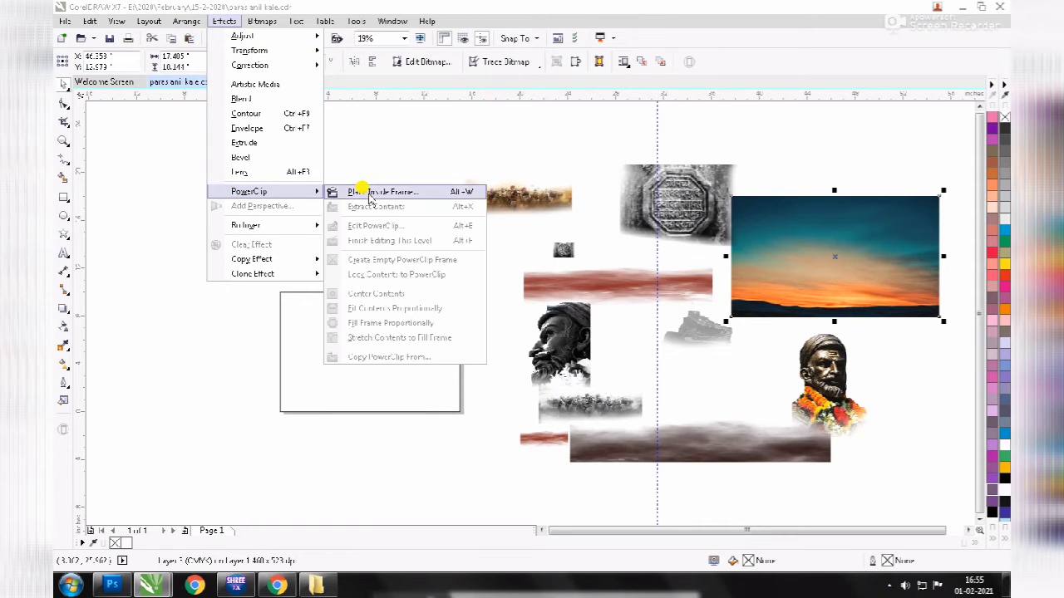
pyautogui.click(370, 197)
pyautogui.click(341, 337)
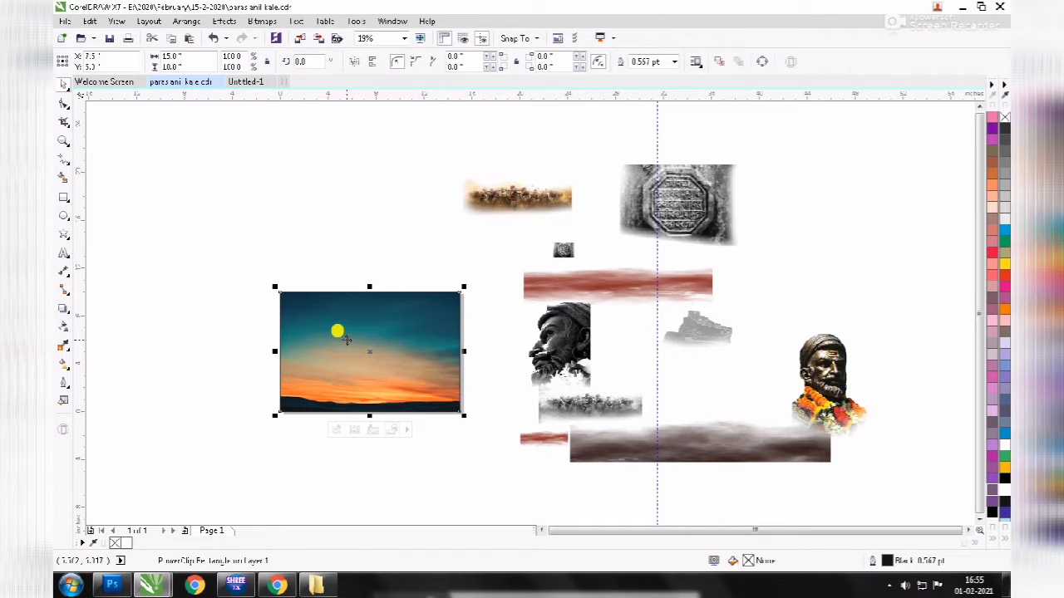
pyautogui.keyDown('ctrl'); pyautogui.click(345, 340); pyautogui.keyUp('ctrl')
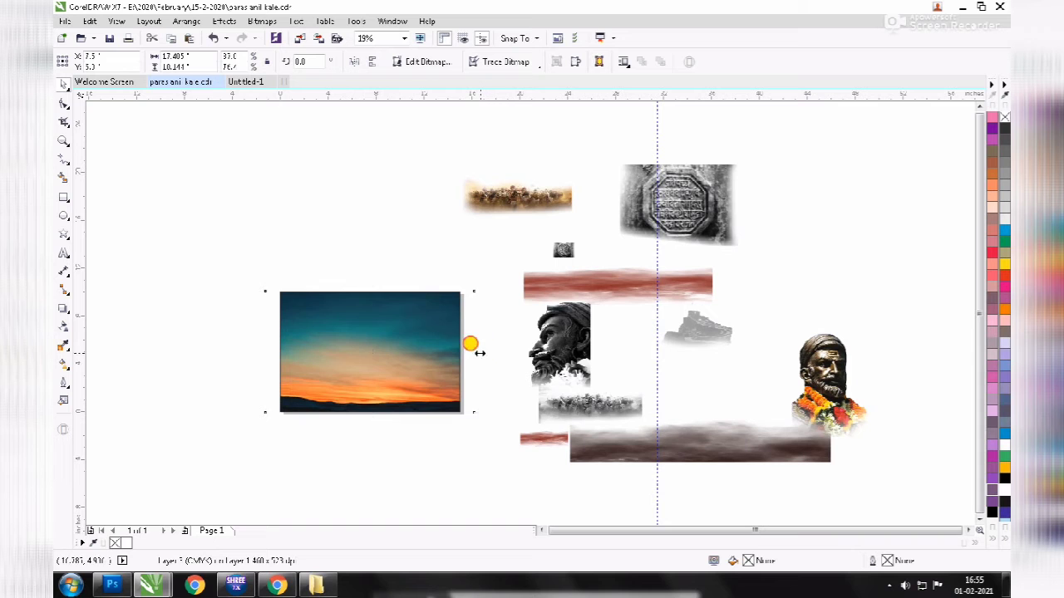
pyautogui.click(349, 237)
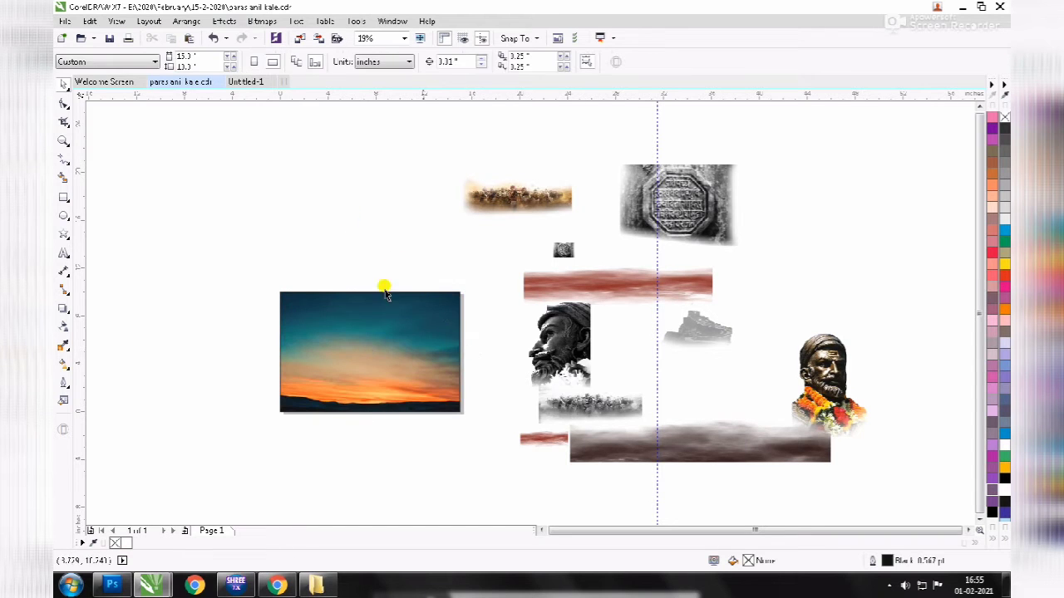
# - PowerClip the large octagonal stone seal image into the sunset frame at its upper right corner
pyautogui.click(538, 218)
pyautogui.click(814, 133)
pyautogui.click(710, 177)
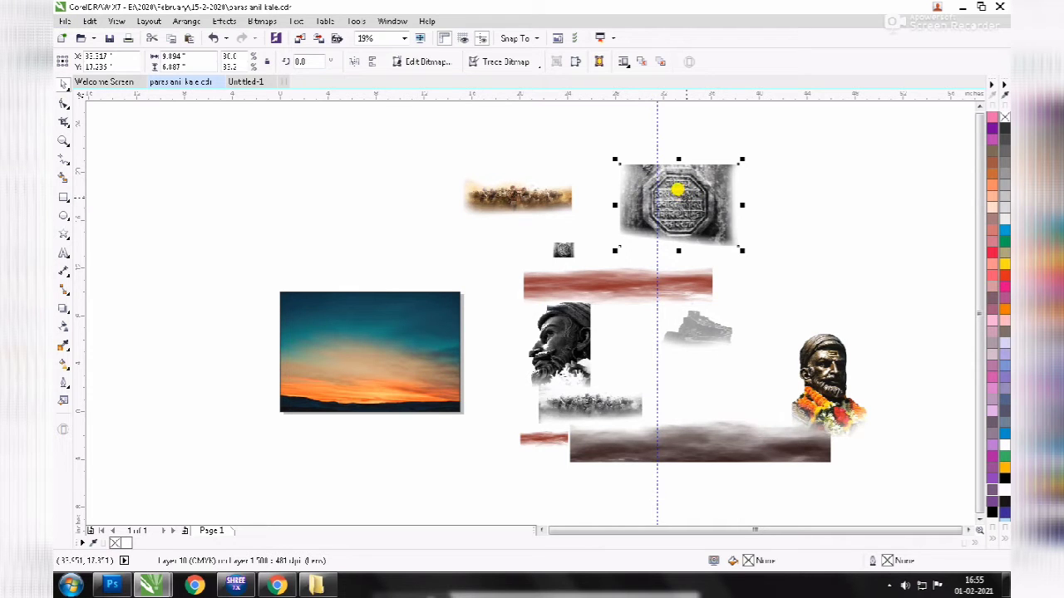
pyautogui.moveTo(677, 187); pyautogui.dragTo(419, 309)
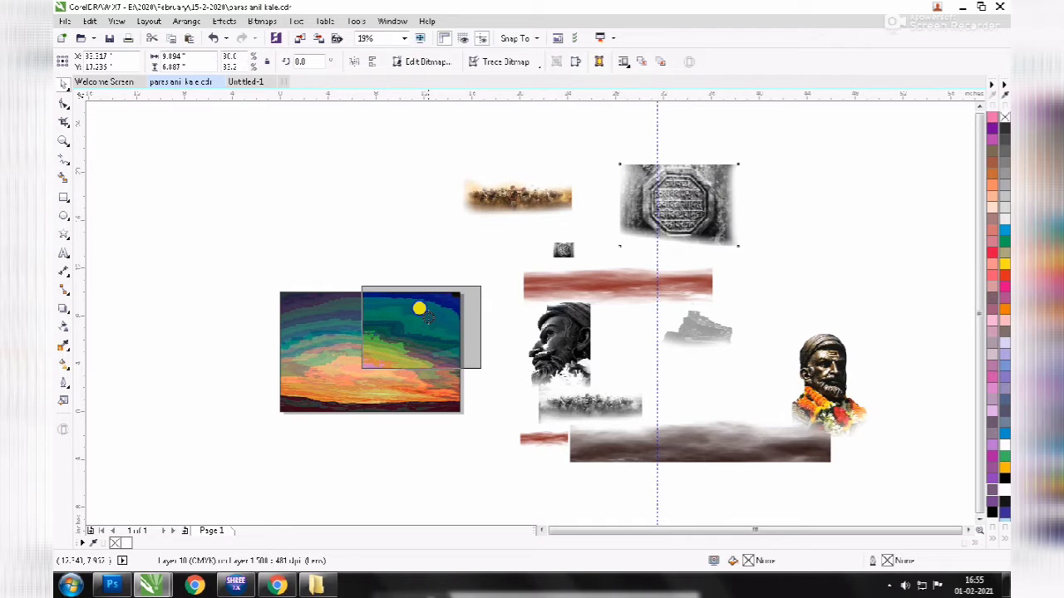
pyautogui.moveTo(419, 309); pyautogui.dragTo(422, 309)
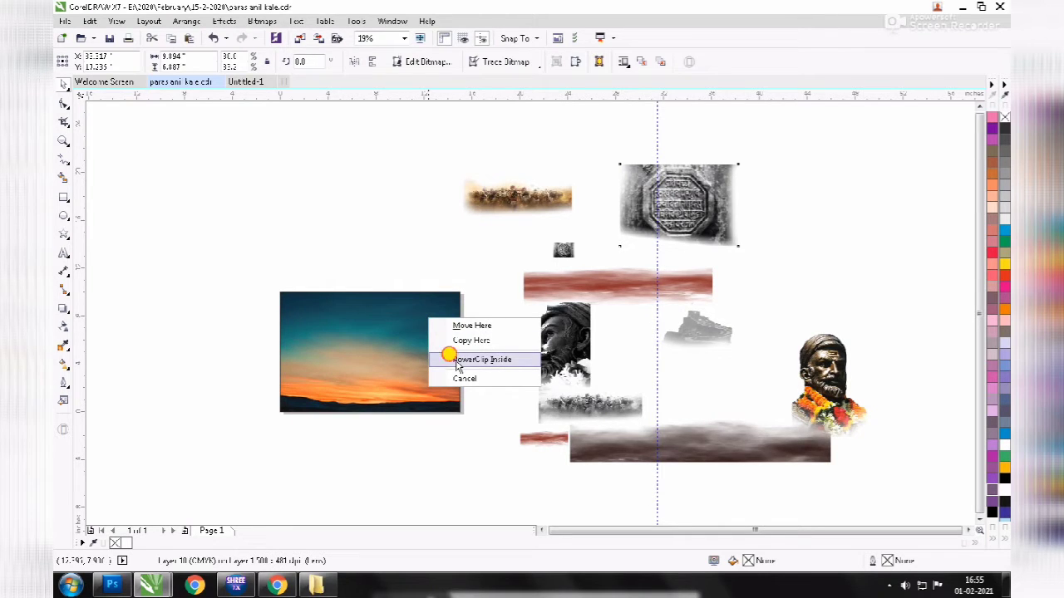
pyautogui.click(482, 359)
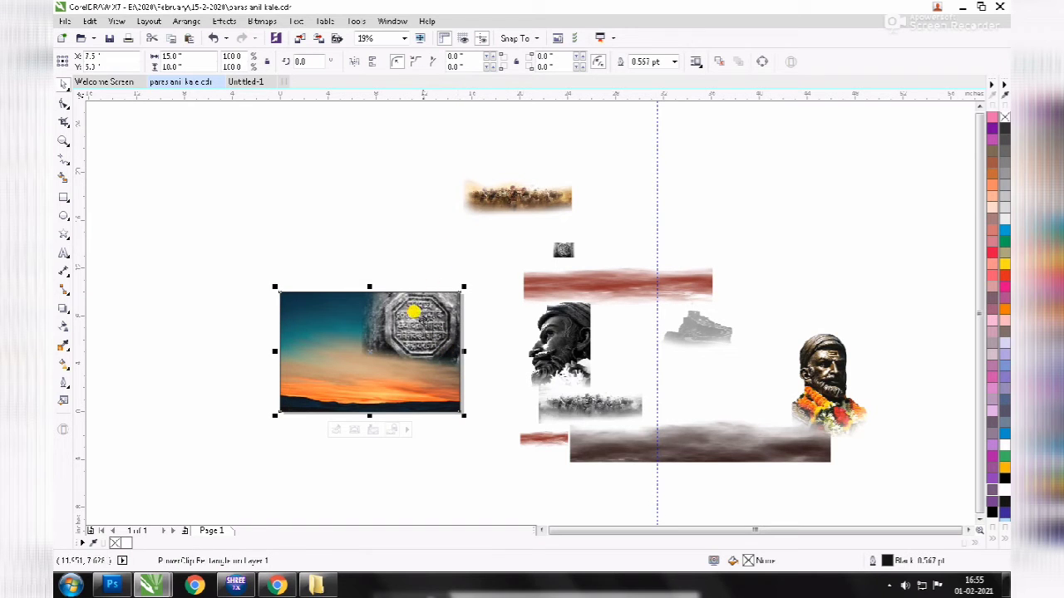
# - Edit the PowerClip contents and scale the stone seal image down to about 8.7 by 6.05 inches within the sunset's upper right corner
pyautogui.rightClick(416, 309)
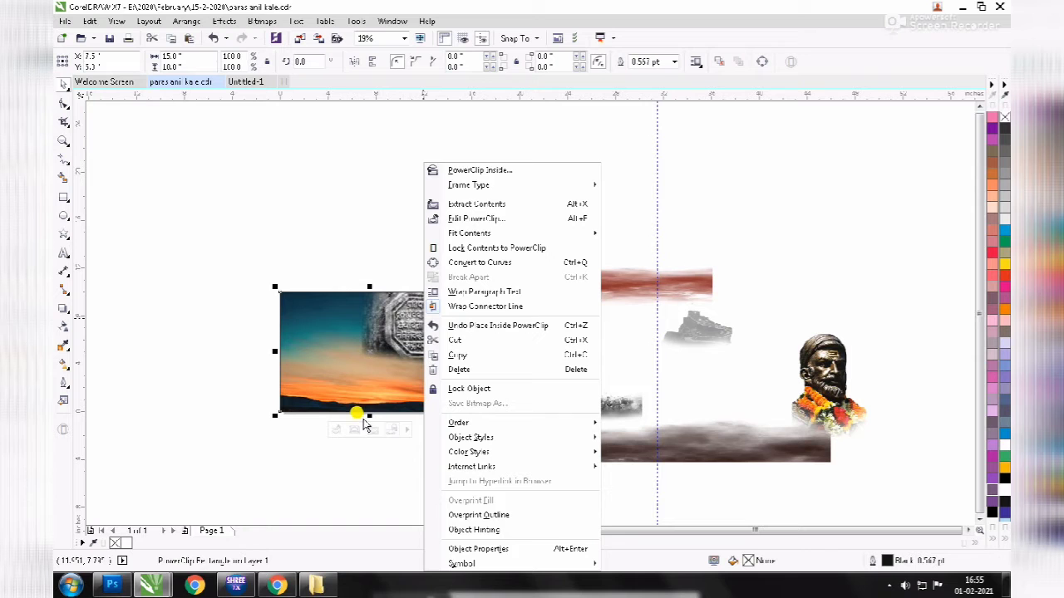
pyautogui.click(400, 300)
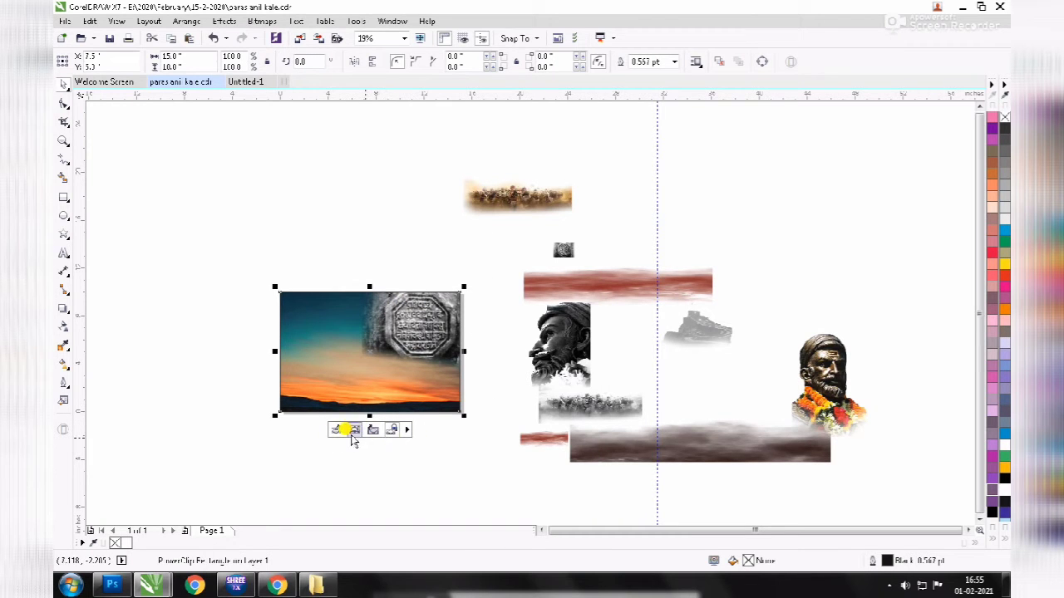
pyautogui.click(333, 432)
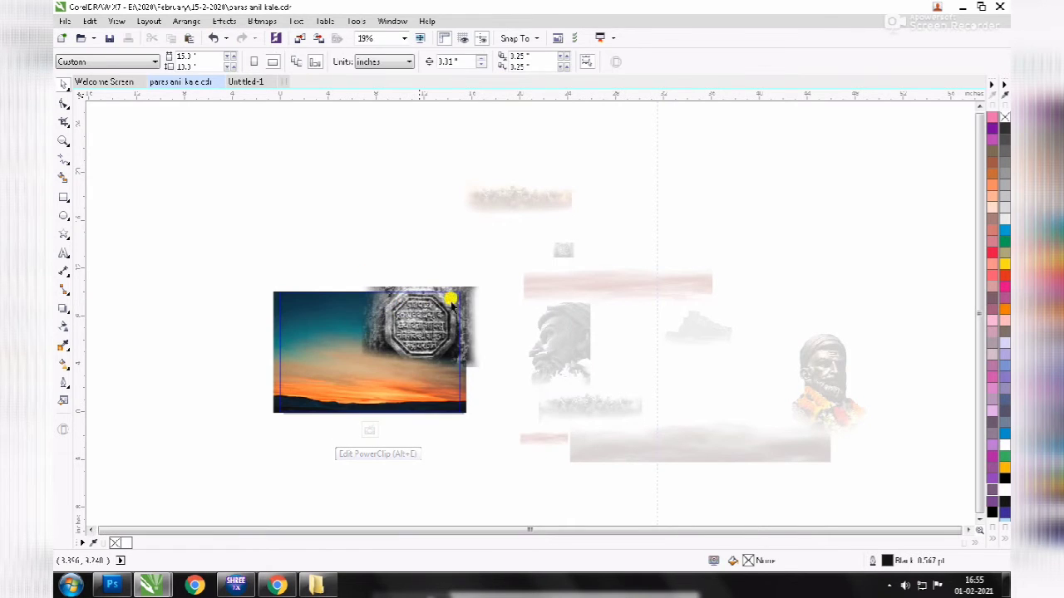
pyautogui.click(435, 307)
pyautogui.moveTo(483, 283); pyautogui.dragTo(474, 287)
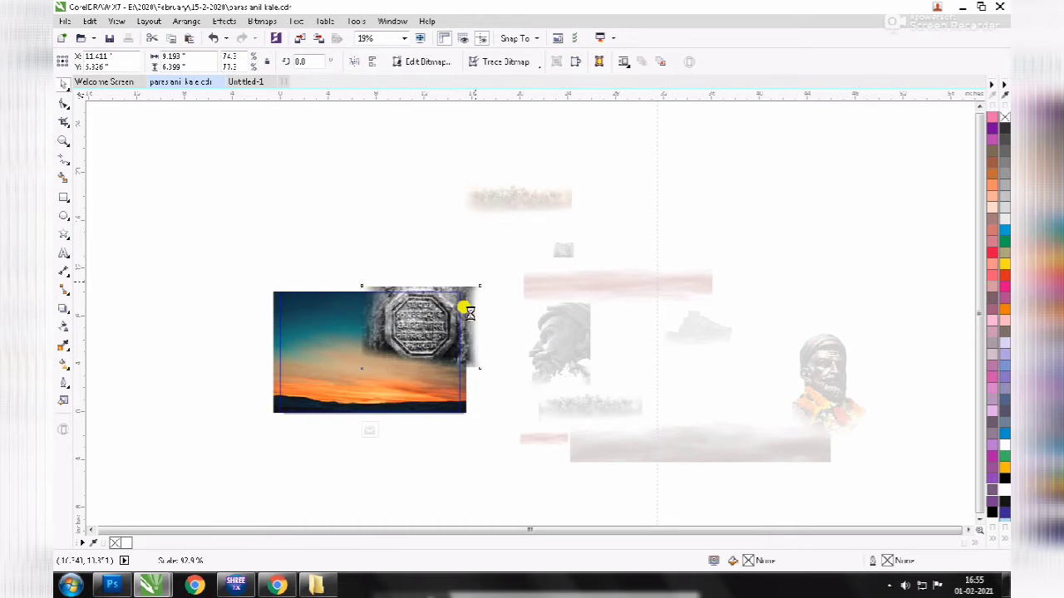
pyautogui.moveTo(476, 373); pyautogui.dragTo(468, 371)
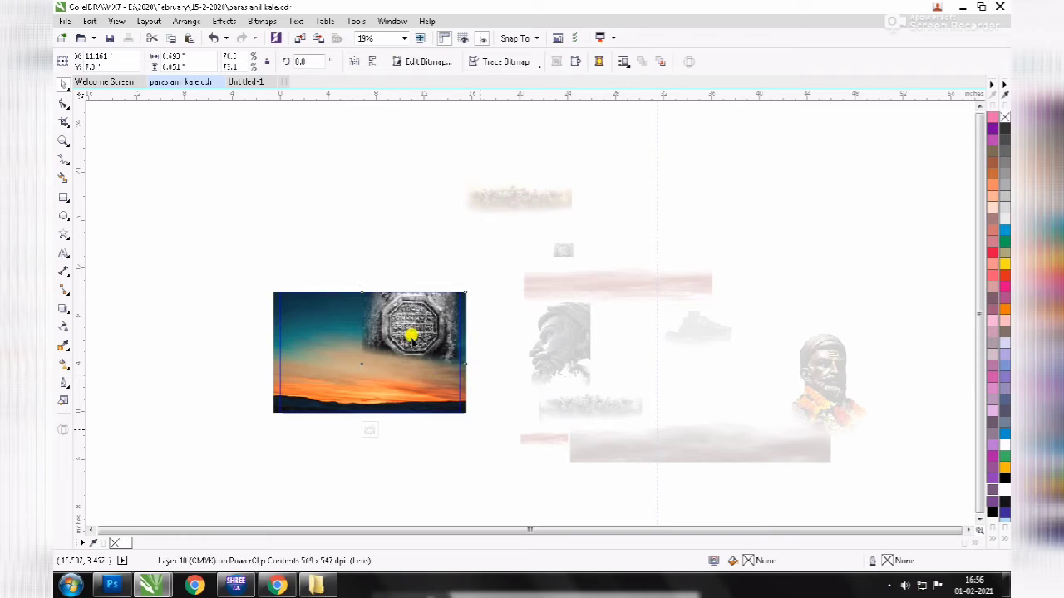
pyautogui.click(320, 256)
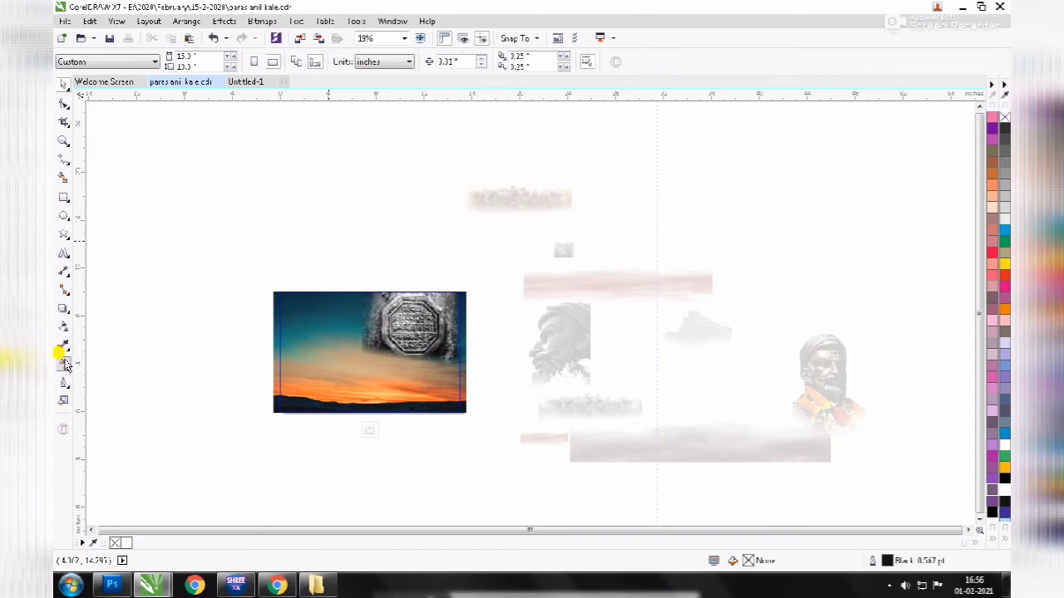
# - Apply a short downward linear transparency to the lower part of the stone seal and finish editing the PowerClip
pyautogui.click(64, 326)
pyautogui.click(424, 353)
pyautogui.moveTo(416, 341); pyautogui.dragTo(420, 369)
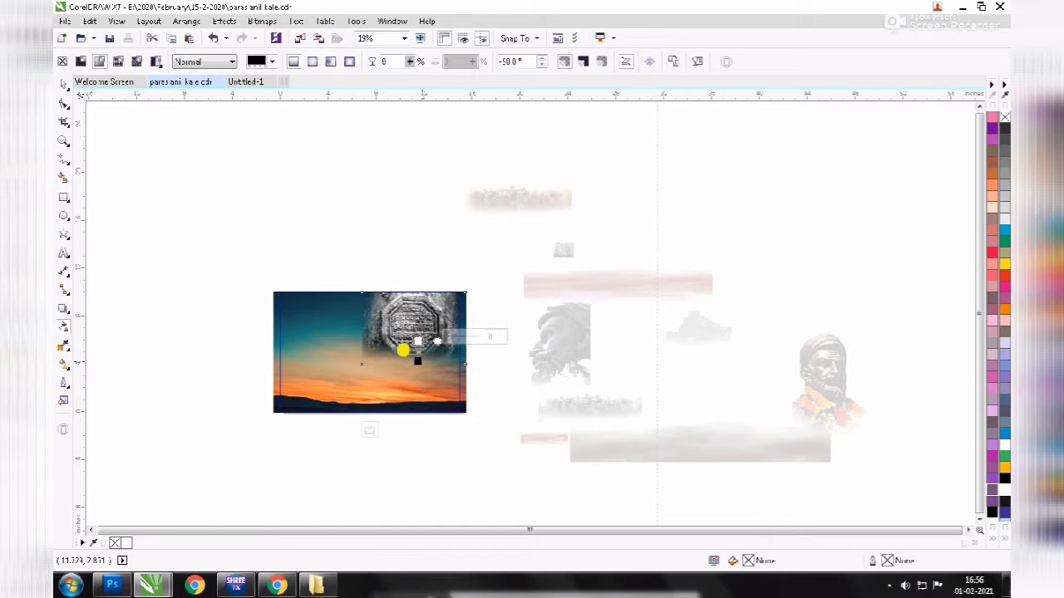
pyautogui.click(64, 84)
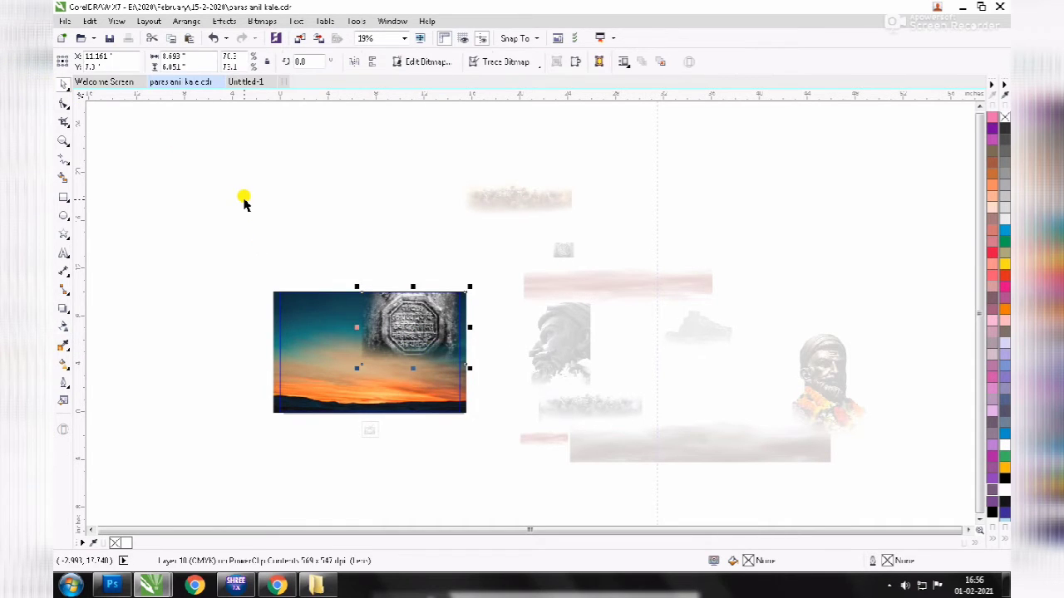
pyautogui.click(369, 429)
pyautogui.click(456, 459)
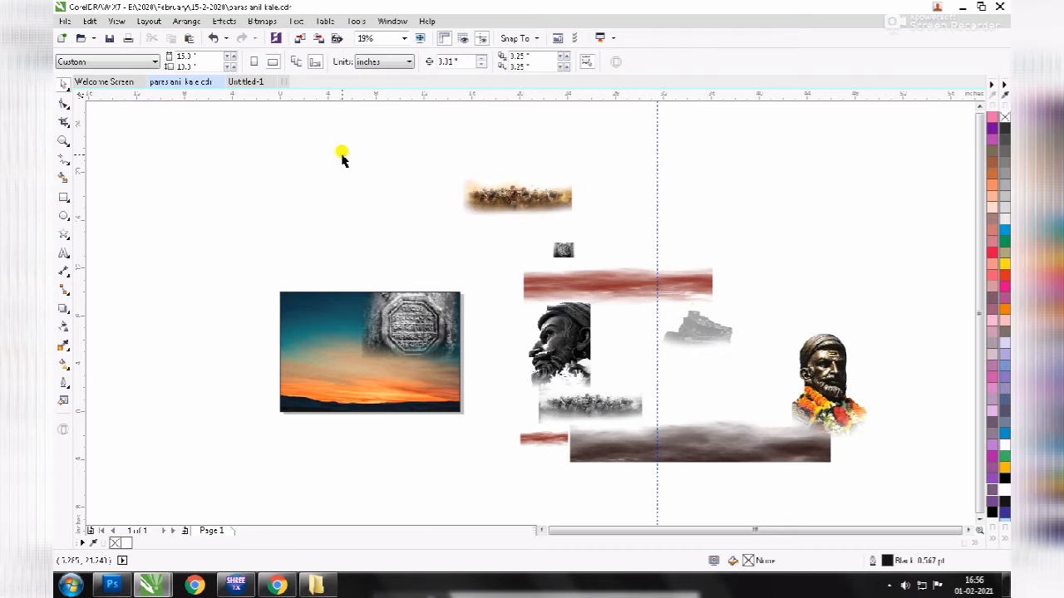
# - Move the golden crowd image to just above the sunset frame and the black-and-white portrait closer to its right side
pyautogui.click(509, 192)
pyautogui.moveTo(522, 180); pyautogui.dragTo(413, 191)
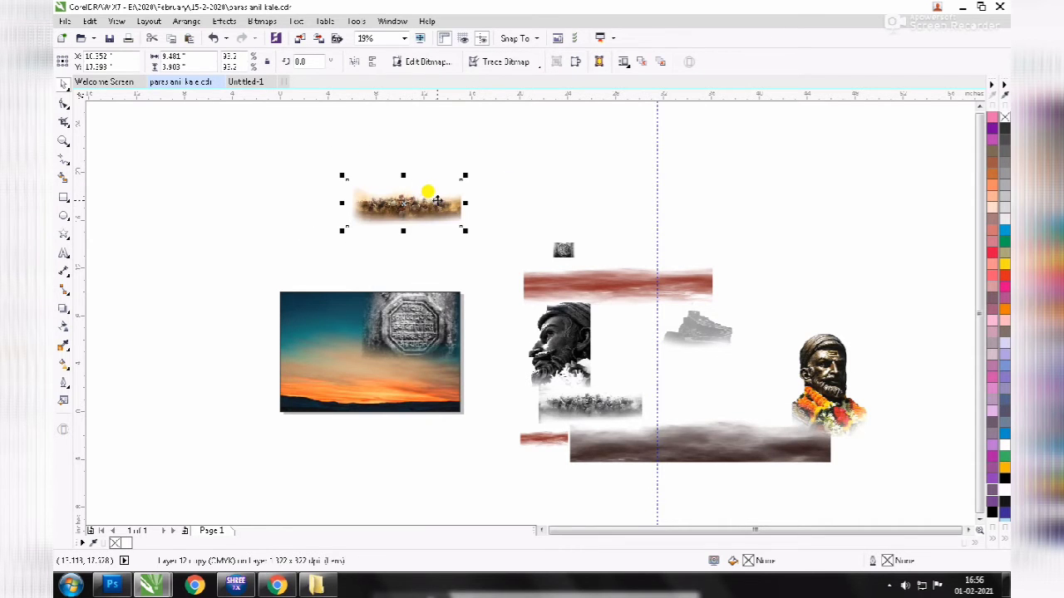
pyautogui.click(553, 332)
pyautogui.moveTo(568, 333); pyautogui.dragTo(537, 353)
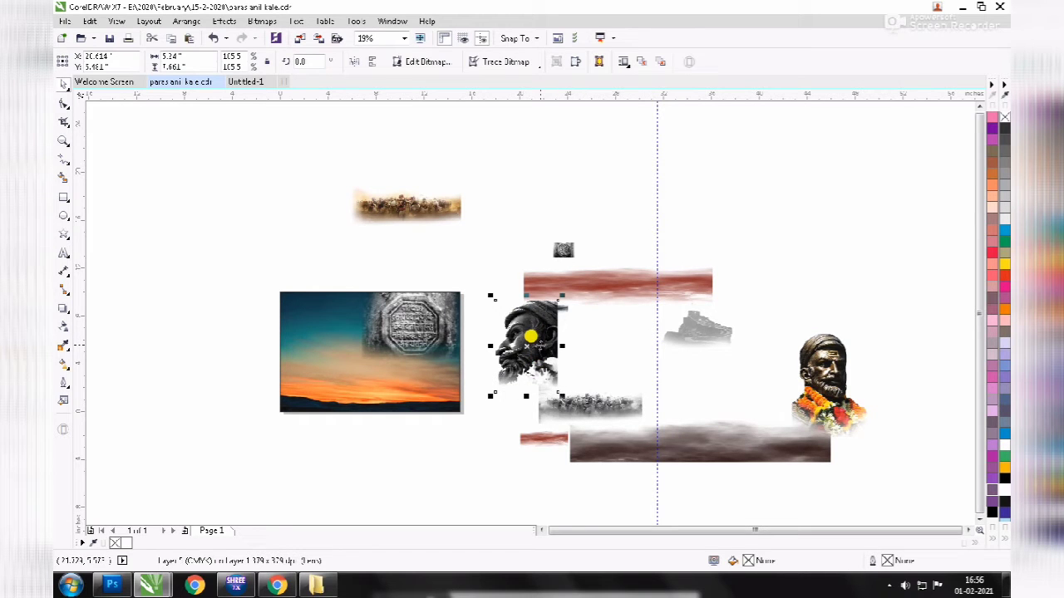
# - PowerClip the black-and-white portrait into the left part of the sunset frame and nudge it slightly right within the frame
pyautogui.moveTo(536, 343); pyautogui.dragTo(328, 342)
pyautogui.click(353, 382)
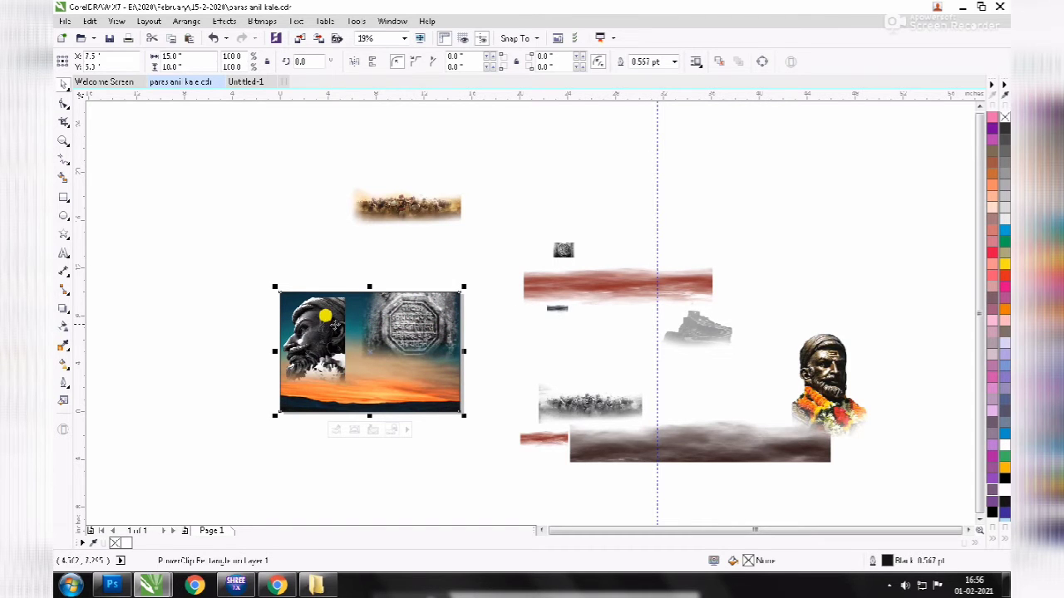
pyautogui.keyDown('ctrl'); pyautogui.click(312, 311); pyautogui.keyUp('ctrl')
pyautogui.moveTo(312, 311); pyautogui.dragTo(323, 306)
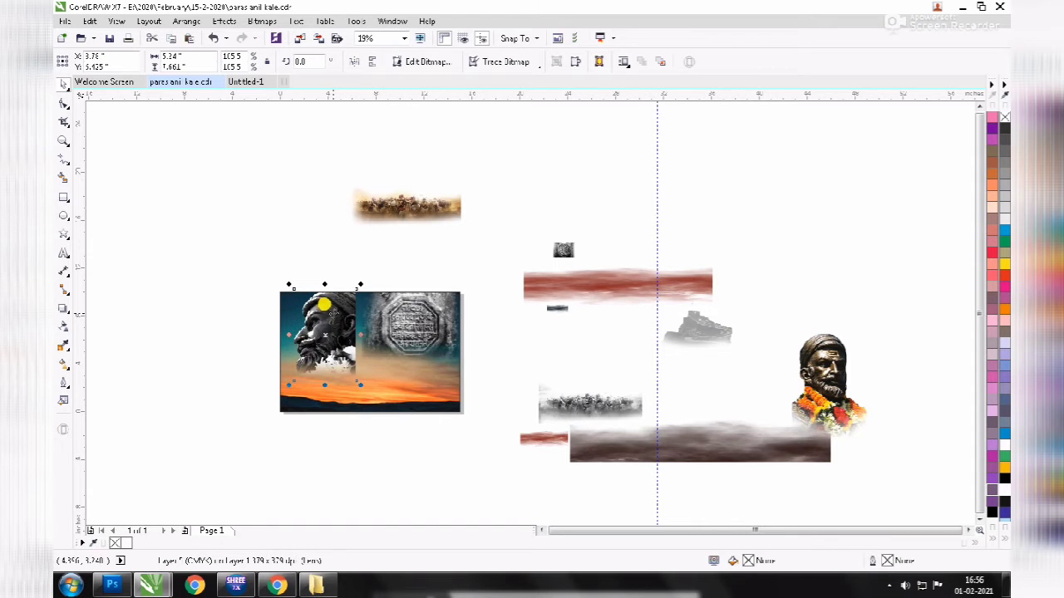
pyautogui.click(513, 340)
# - PowerClip the garlanded colour bust into the frame between the black-and-white portrait and the stone seal
pyautogui.click(822, 379)
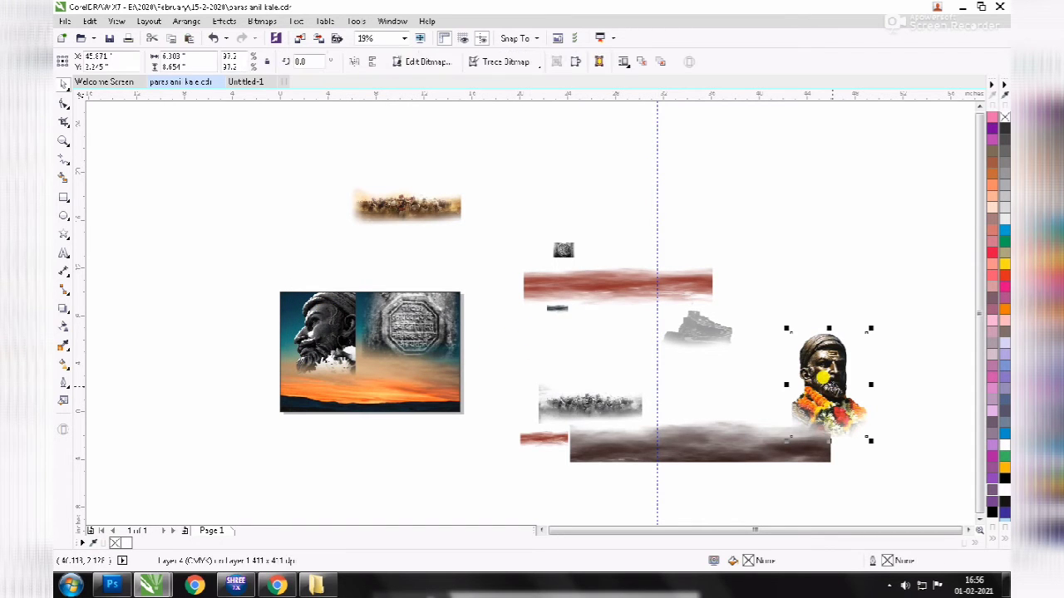
pyautogui.moveTo(823, 378); pyautogui.dragTo(373, 337)
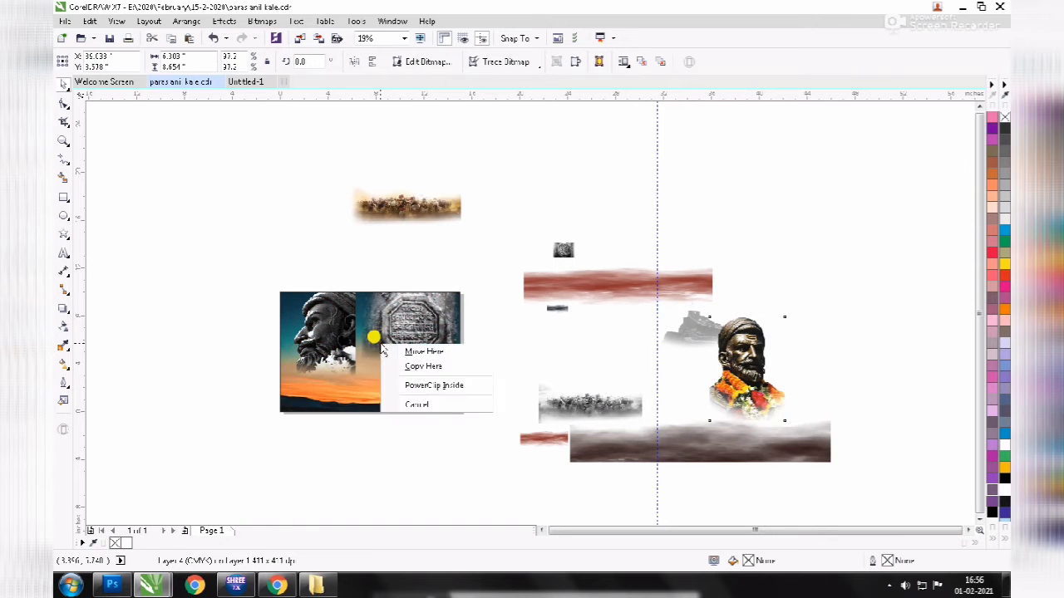
pyautogui.click(400, 383)
pyautogui.click(374, 239)
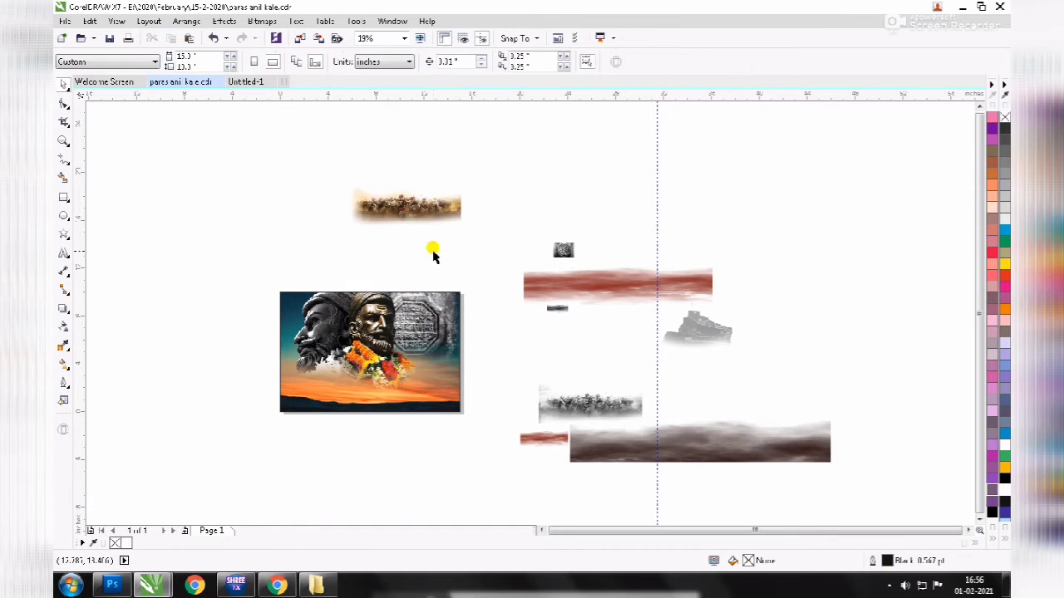
# - PowerClip the grey fort image into the upper-left part of the sunset frame and shift it left within the frame
pyautogui.click(540, 438)
pyautogui.click(613, 405)
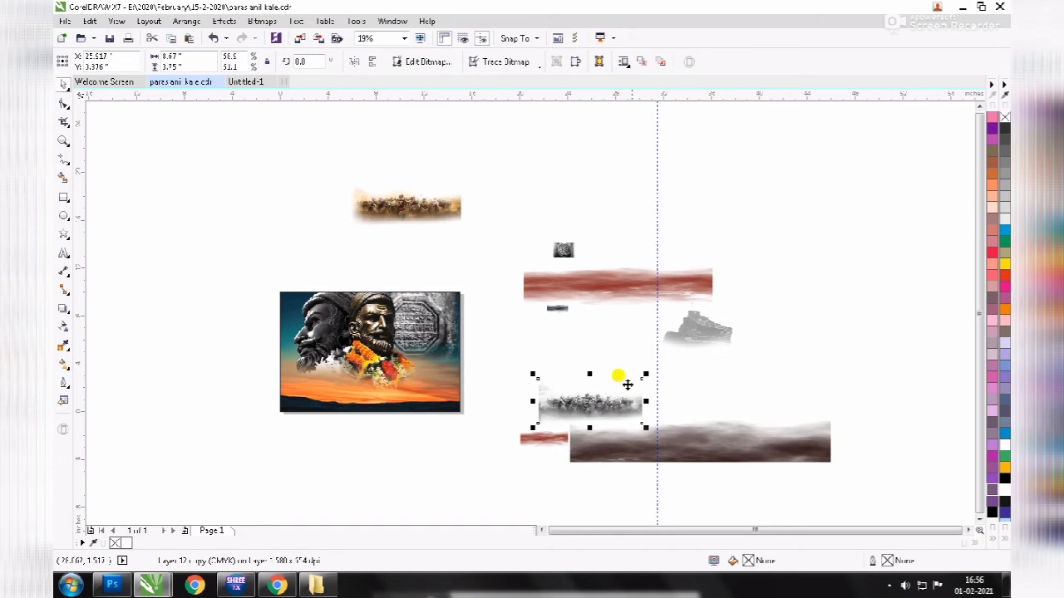
pyautogui.moveTo(690, 325); pyautogui.dragTo(325, 316)
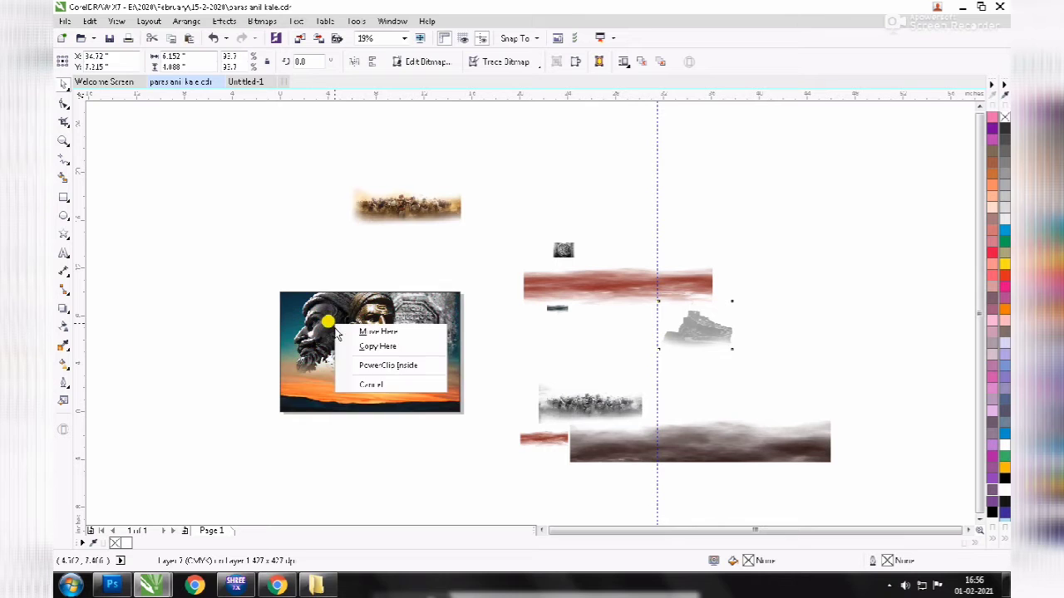
pyautogui.click(355, 366)
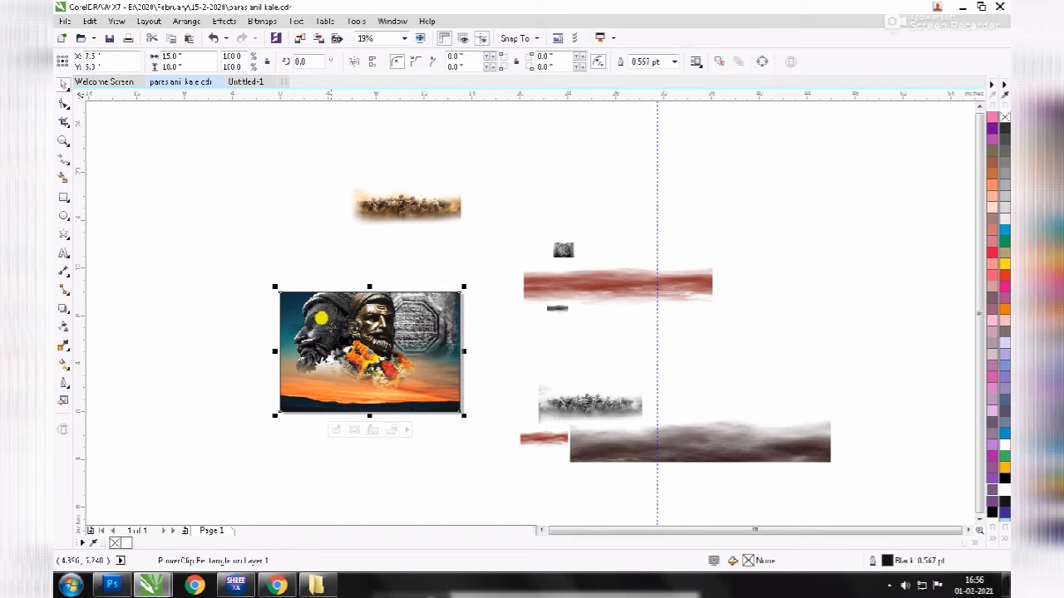
pyautogui.keyDown('ctrl'); pyautogui.click(333, 320); pyautogui.keyUp('ctrl')
pyautogui.moveTo(334, 320); pyautogui.dragTo(306, 317)
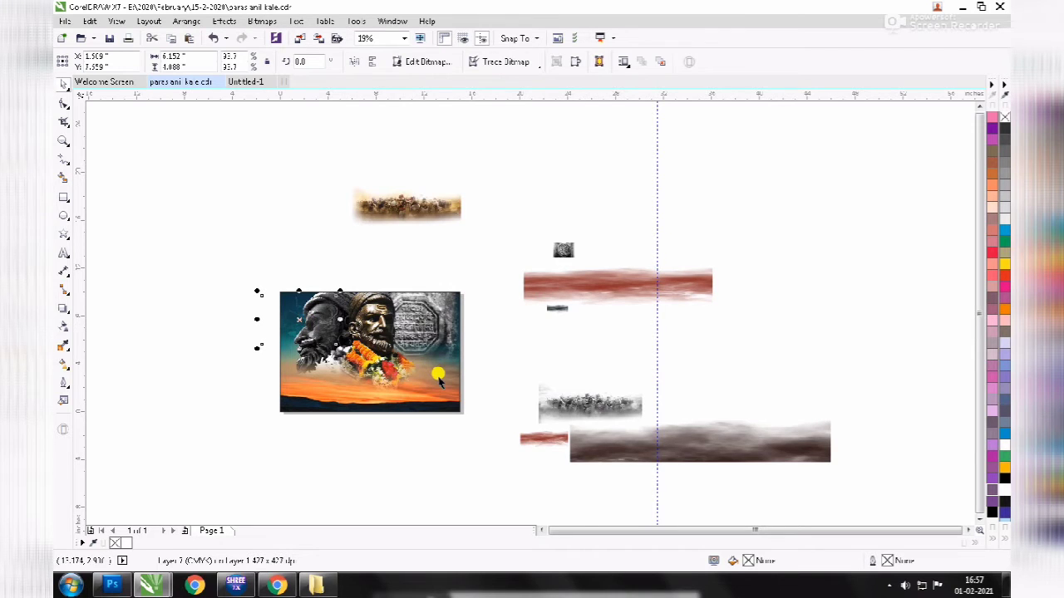
# - Inside the PowerClip, shrink the fort image to about 4.86 × 3.23 in near the frame's upper-left corner and finish editing
pyautogui.click(449, 386)
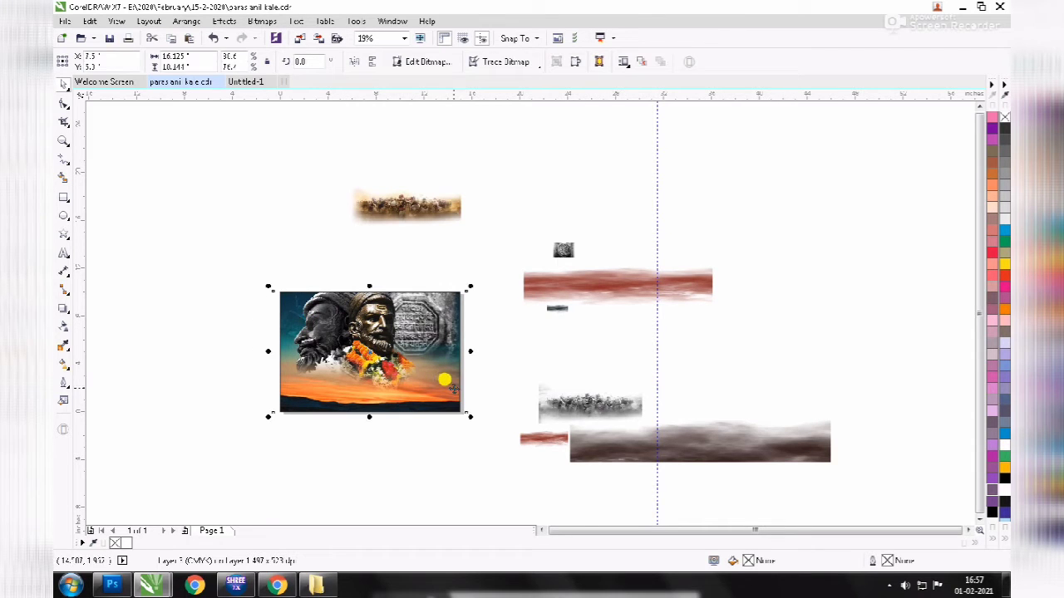
pyautogui.click(375, 234)
pyautogui.click(404, 382)
pyautogui.click(309, 174)
pyautogui.click(278, 346)
pyautogui.doubleClick(280, 350)
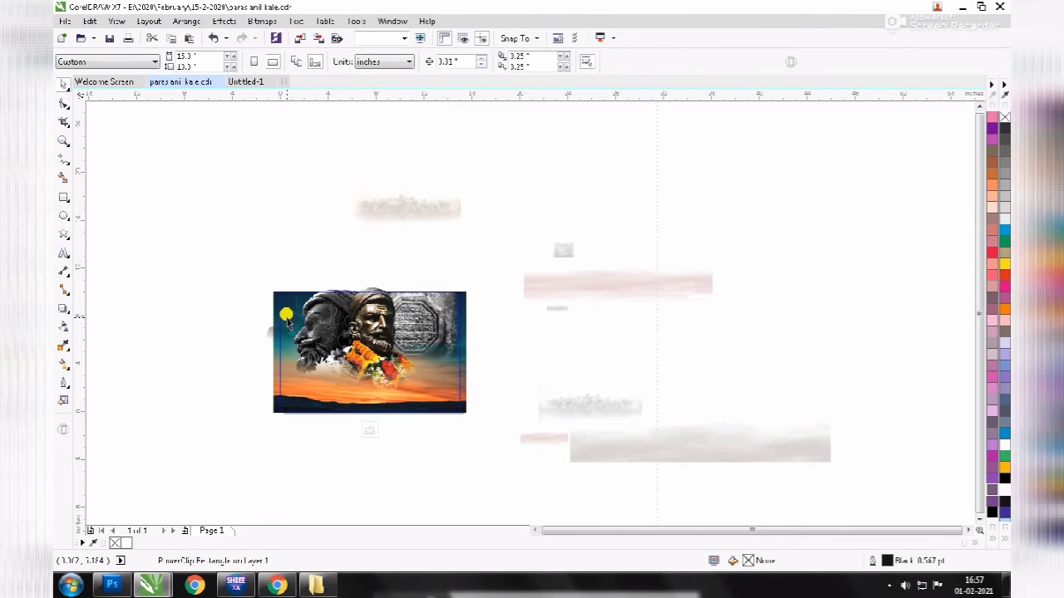
pyautogui.click(287, 319)
pyautogui.moveTo(341, 348); pyautogui.dragTo(292, 316)
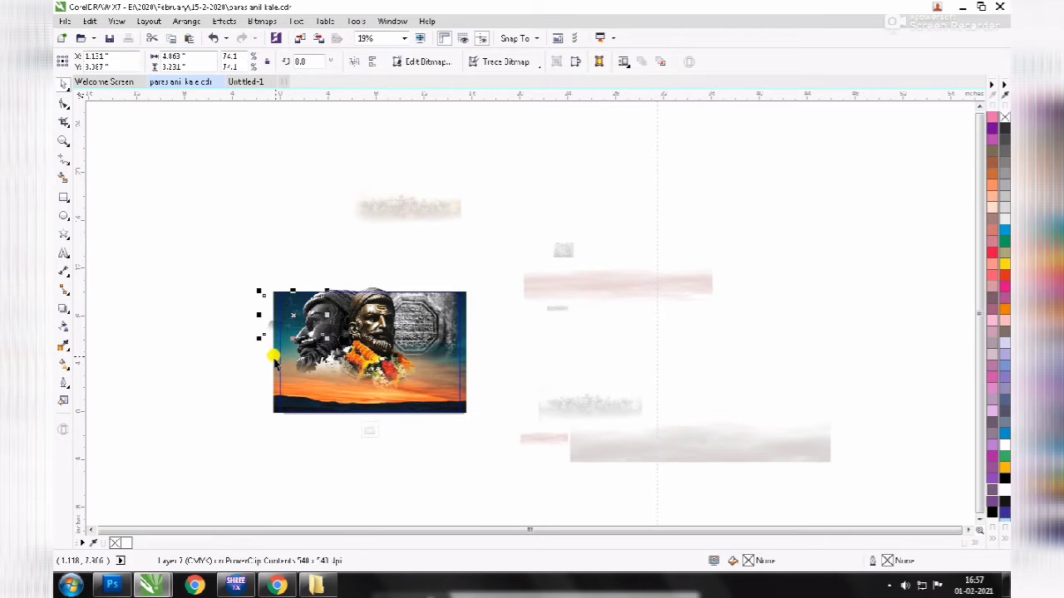
pyautogui.keyDown('shift'); pyautogui.click(274, 359); pyautogui.keyUp('shift')
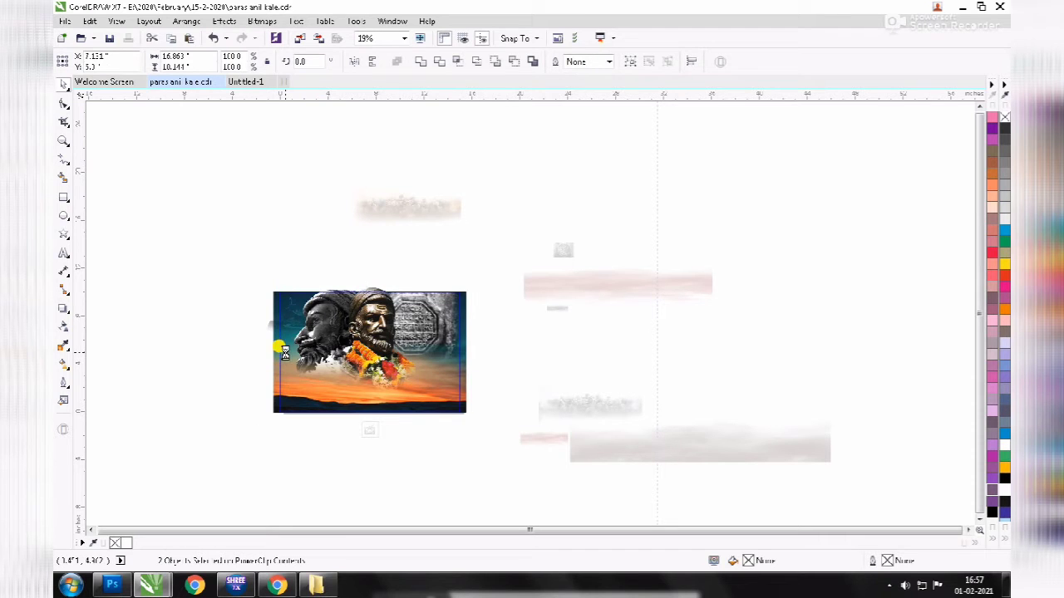
pyautogui.click(279, 232)
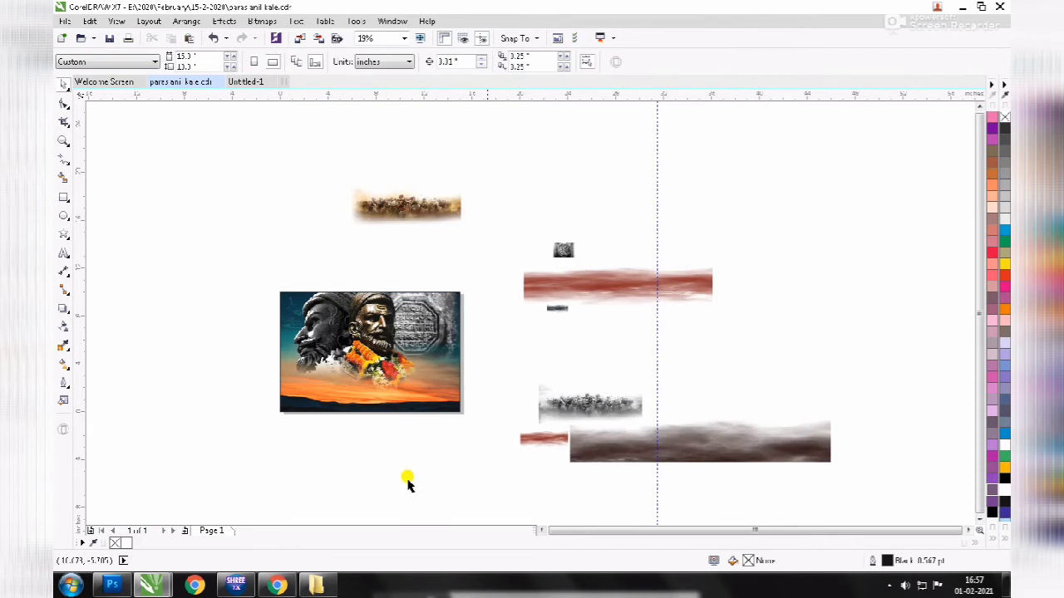
# - Shrink the stone seal within the frame to about 7.39 × 5.14 in and nudge it slightly up and right
pyautogui.click(433, 314)
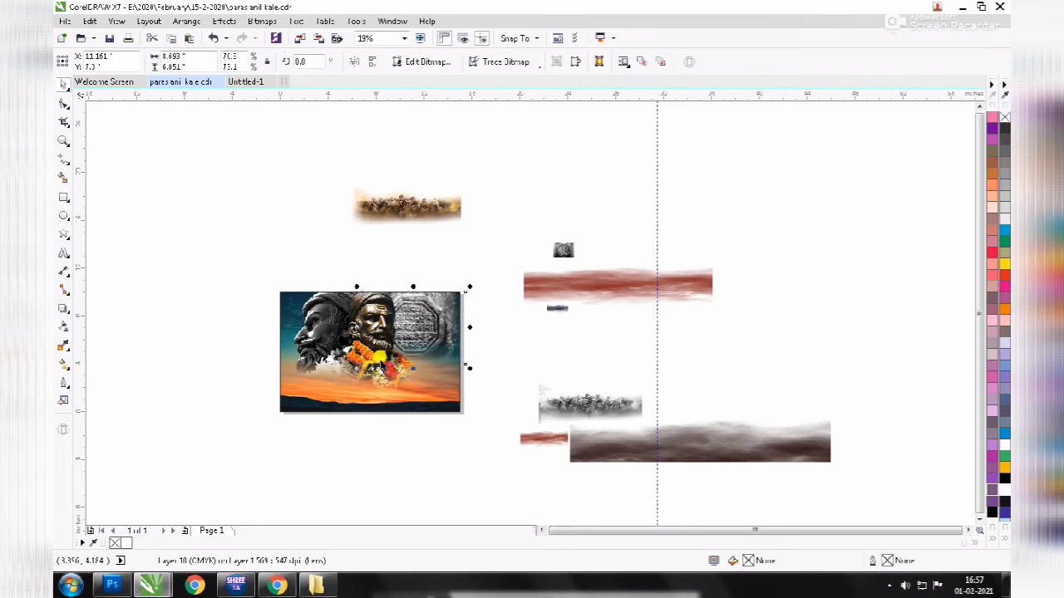
pyautogui.moveTo(357, 368); pyautogui.dragTo(372, 366)
pyautogui.moveTo(413, 321)
pyautogui.mouseDown()
pyautogui.moveTo(425, 324)
pyautogui.moveTo(416, 317)
pyautogui.mouseUp()
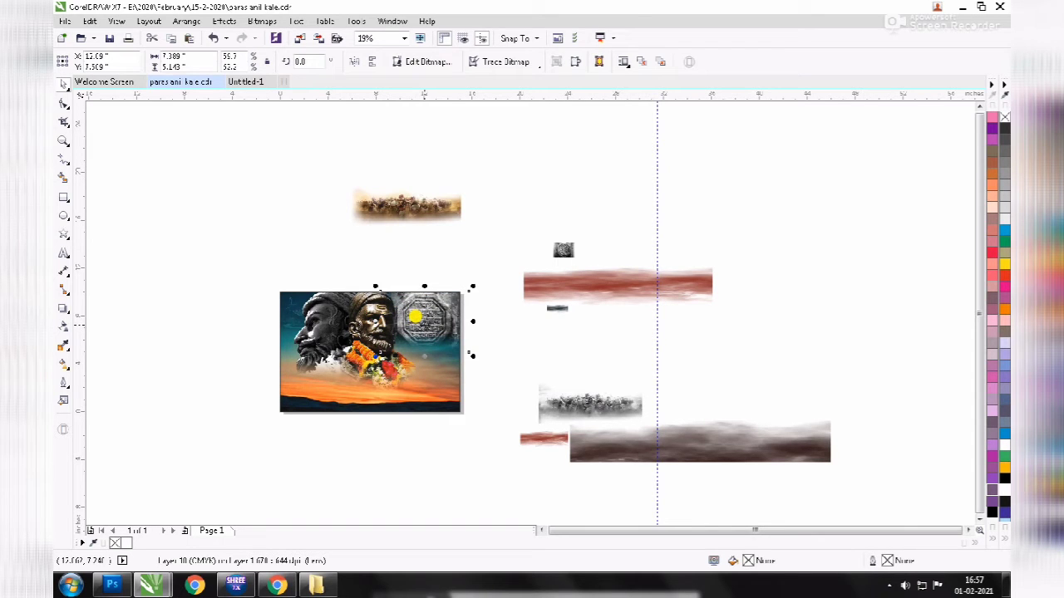
pyautogui.click(508, 355)
# - Bring the large red mist strip below the frame and PowerClip it across the lower part of the frame
pyautogui.click(570, 248)
pyautogui.click(558, 310)
pyautogui.click(635, 447)
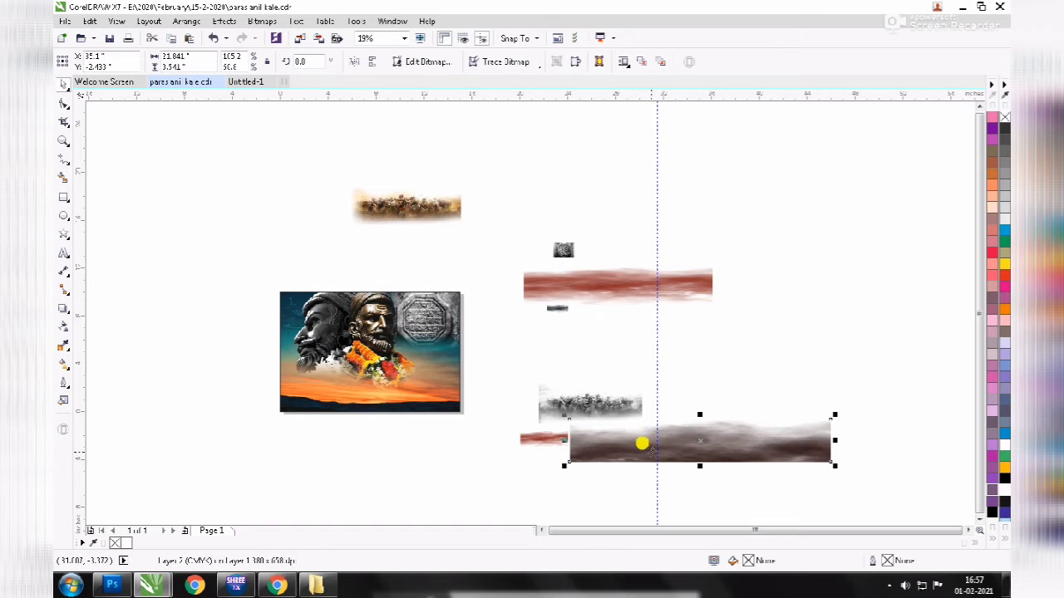
pyautogui.click(627, 284)
pyautogui.moveTo(597, 277); pyautogui.dragTo(331, 478)
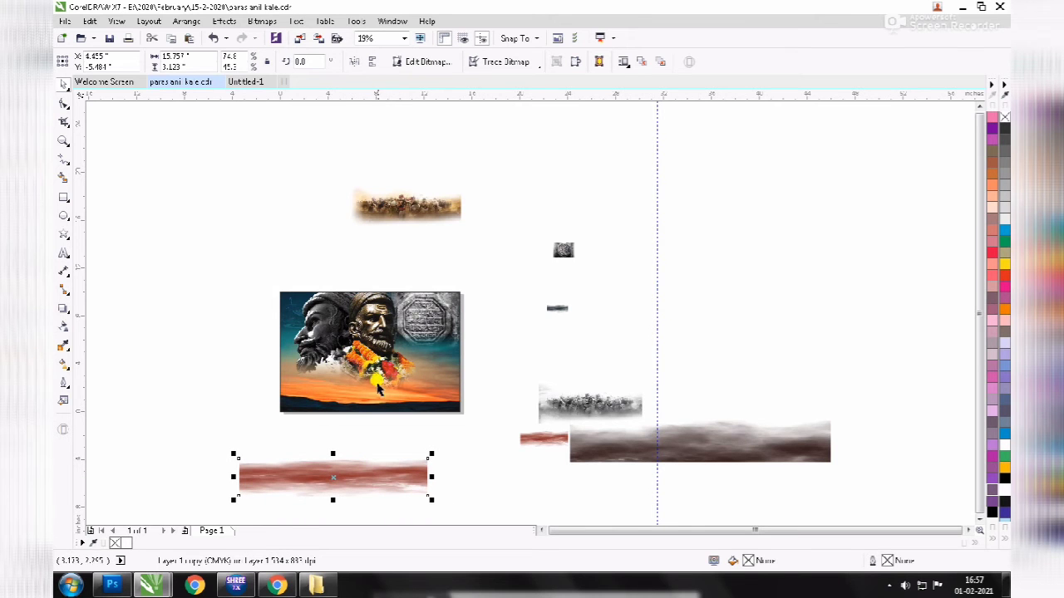
pyautogui.moveTo(319, 468); pyautogui.dragTo(357, 376)
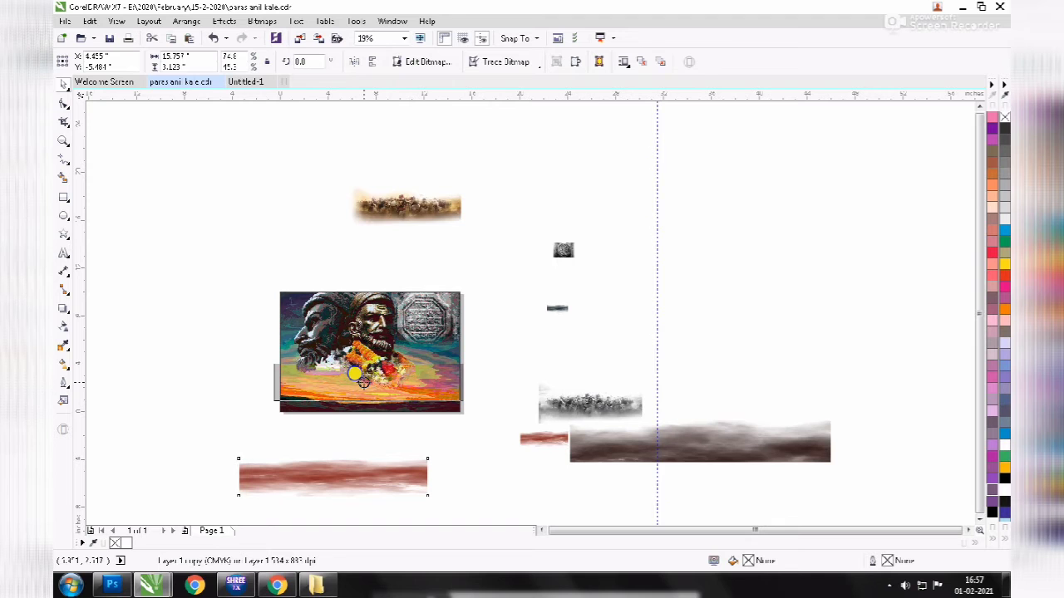
pyautogui.moveTo(354, 374); pyautogui.dragTo(356, 376)
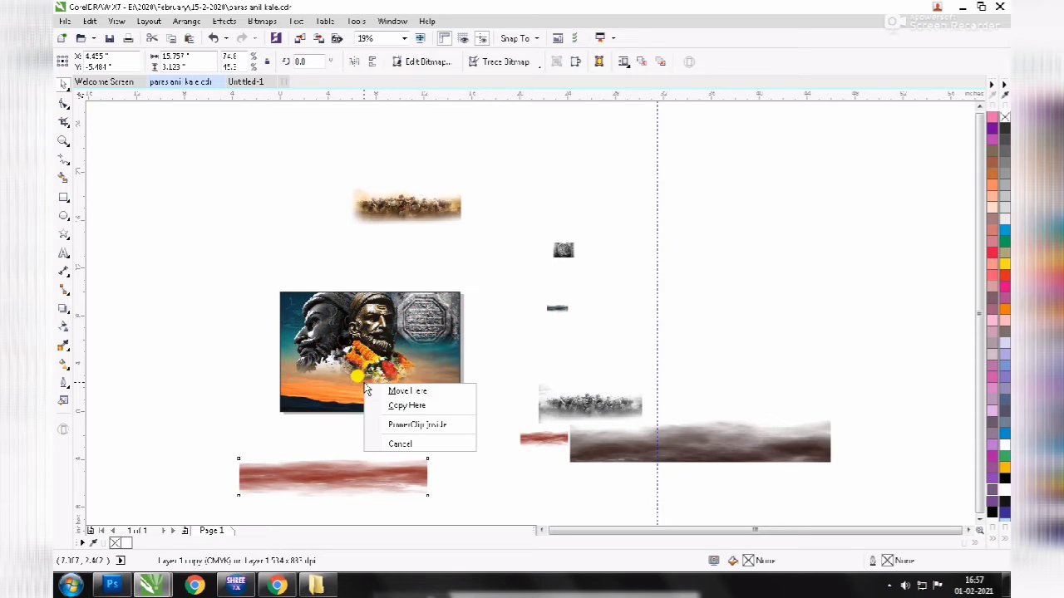
pyautogui.click(398, 422)
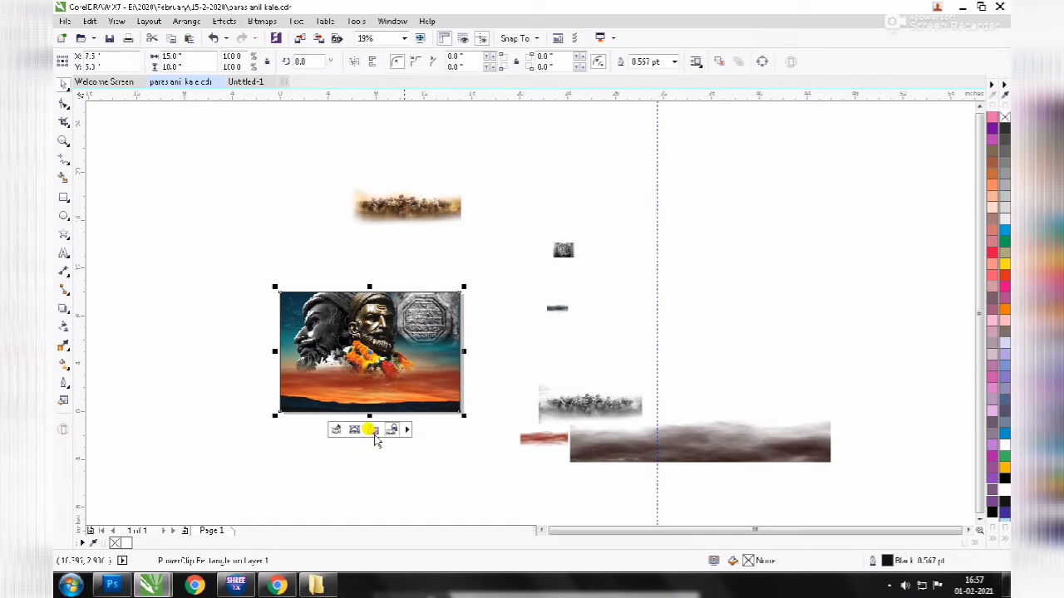
# - Edit the PowerClip contents to lower the red mist strip to the frame's bottom edge and finish editing
pyautogui.click(336, 430)
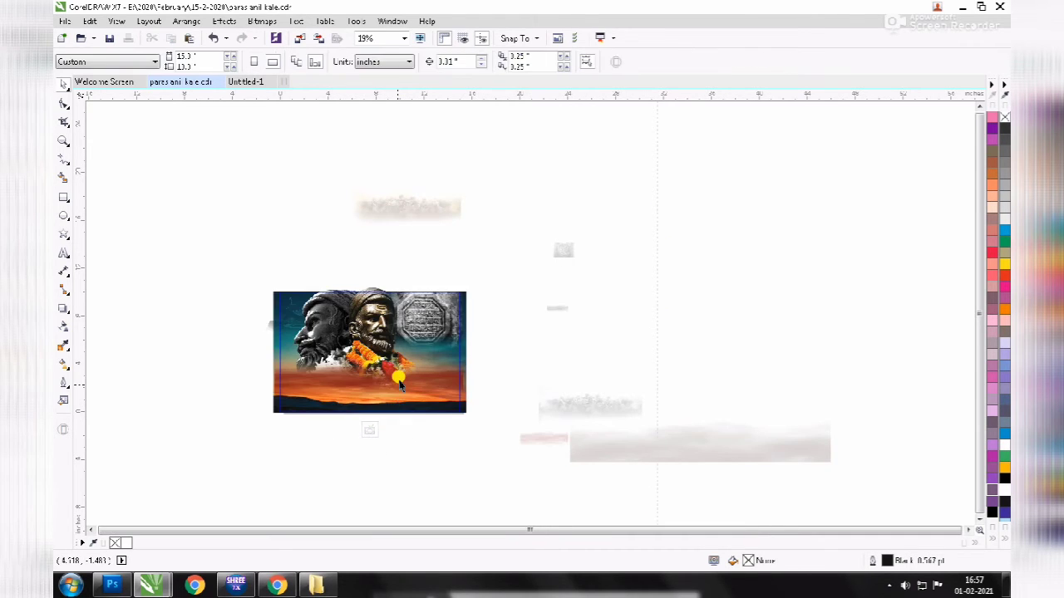
pyautogui.moveTo(414, 380); pyautogui.dragTo(415, 397)
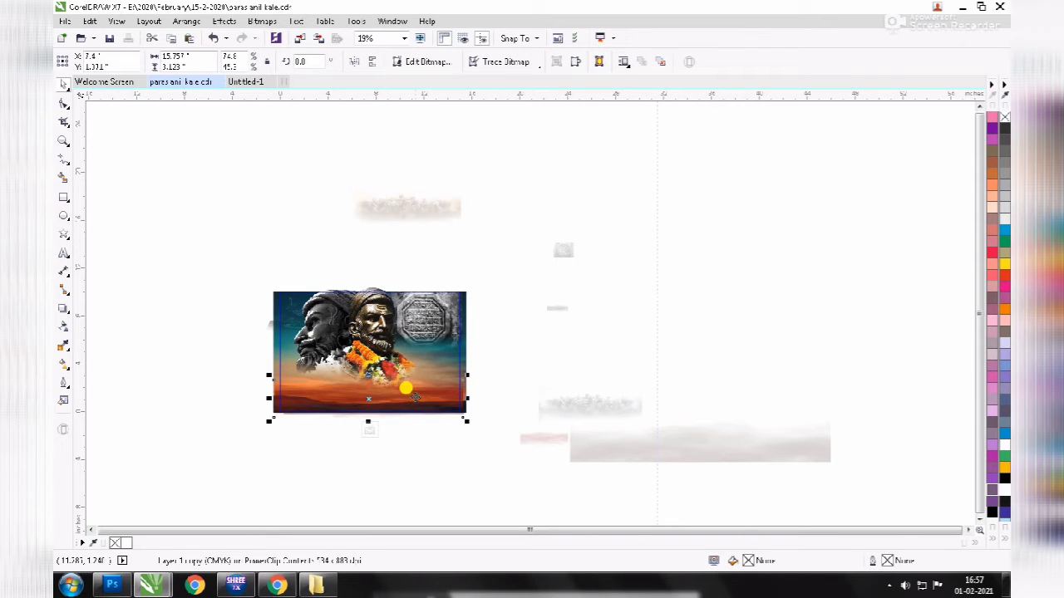
pyautogui.keyDown('ctrl'); pyautogui.click(370, 463); pyautogui.keyUp('ctrl')
pyautogui.click(371, 463)
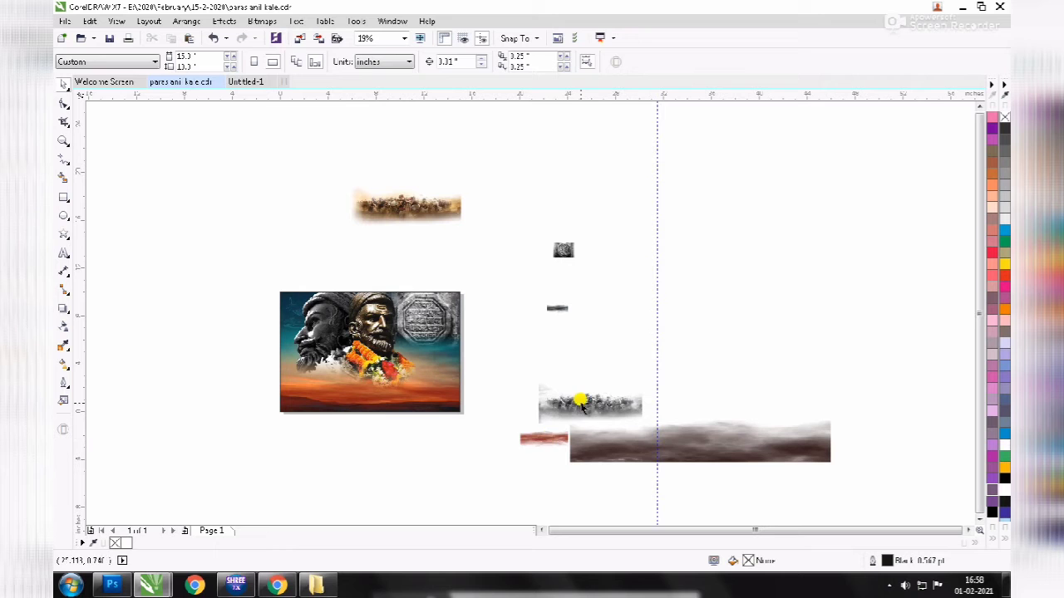
# - Move the large dark brown mist strip to just below the sunset frame
pyautogui.click(595, 437)
pyautogui.moveTo(595, 436); pyautogui.dragTo(570, 454)
pyautogui.moveTo(264, 477); pyautogui.dragTo(264, 477)
# - PowerClip the black-and-white crowd image into the lower-left part of the frame and nudge it slightly left and down
pyautogui.click(554, 404)
pyautogui.moveTo(553, 404); pyautogui.dragTo(336, 394)
pyautogui.click(360, 437)
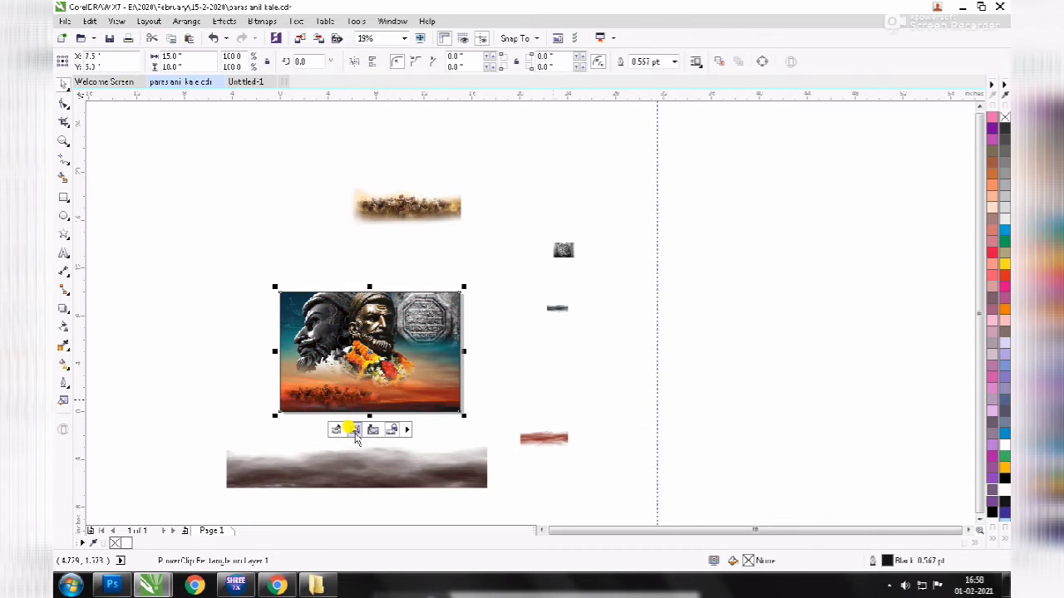
pyautogui.moveTo(340, 395); pyautogui.dragTo(333, 397)
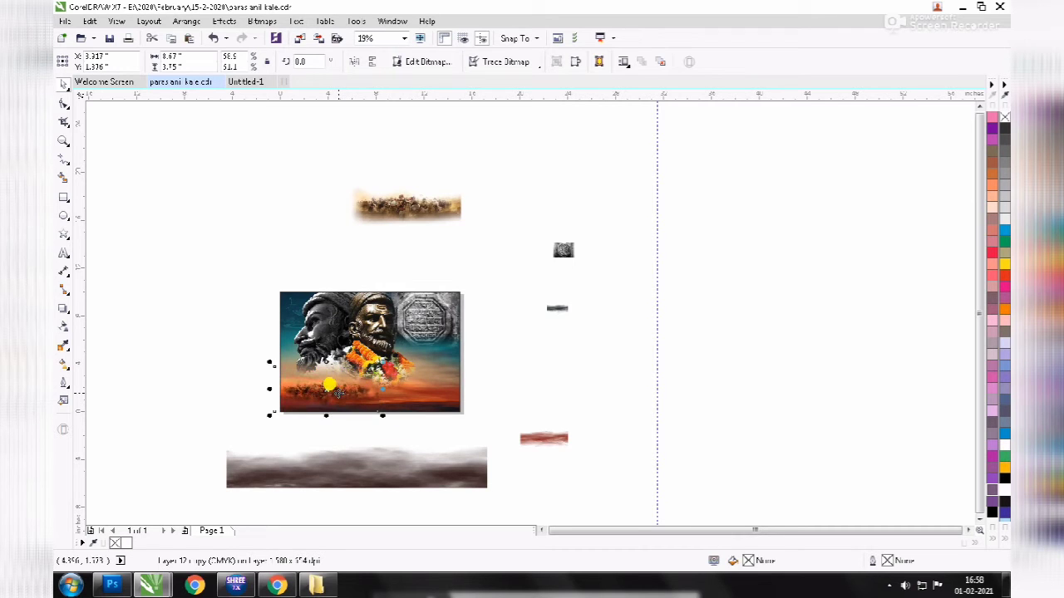
# - PowerClip the golden crowd image into the lower-right part of the frame and nudge it slightly right and down
pyautogui.click(399, 196)
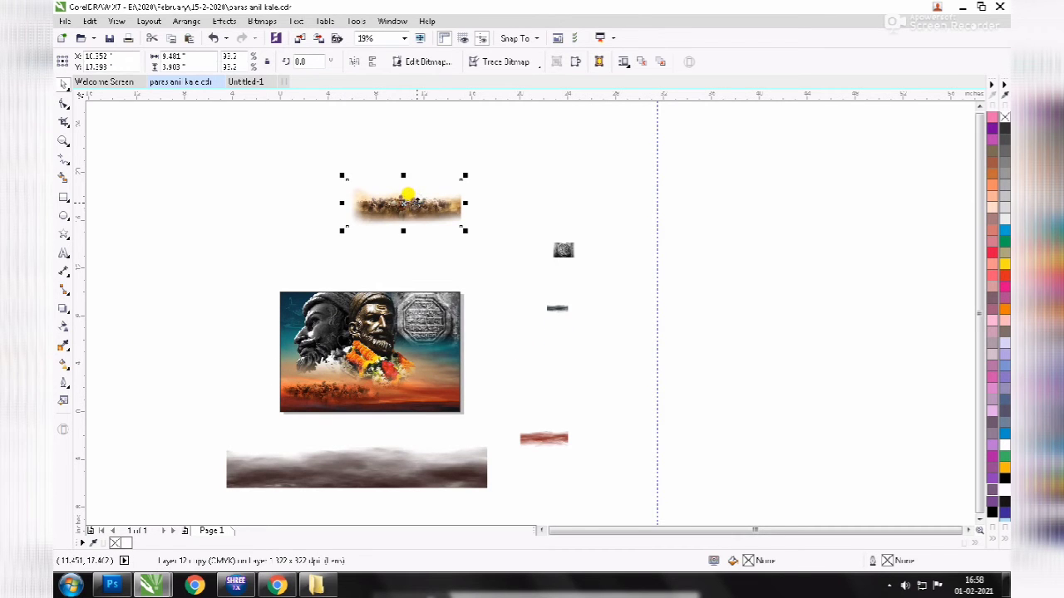
pyautogui.moveTo(418, 202); pyautogui.dragTo(427, 389)
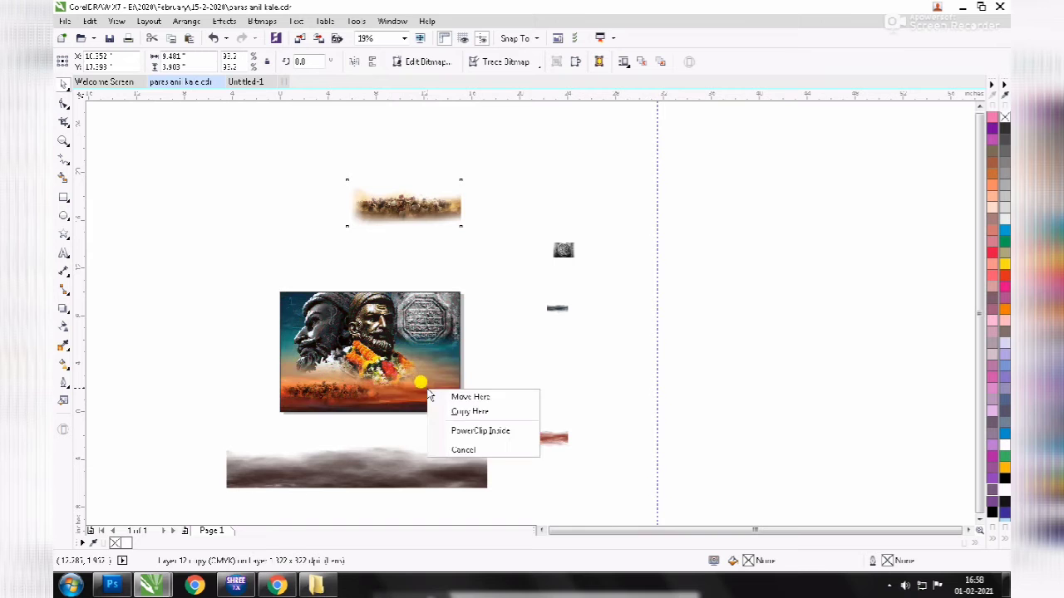
pyautogui.click(453, 431)
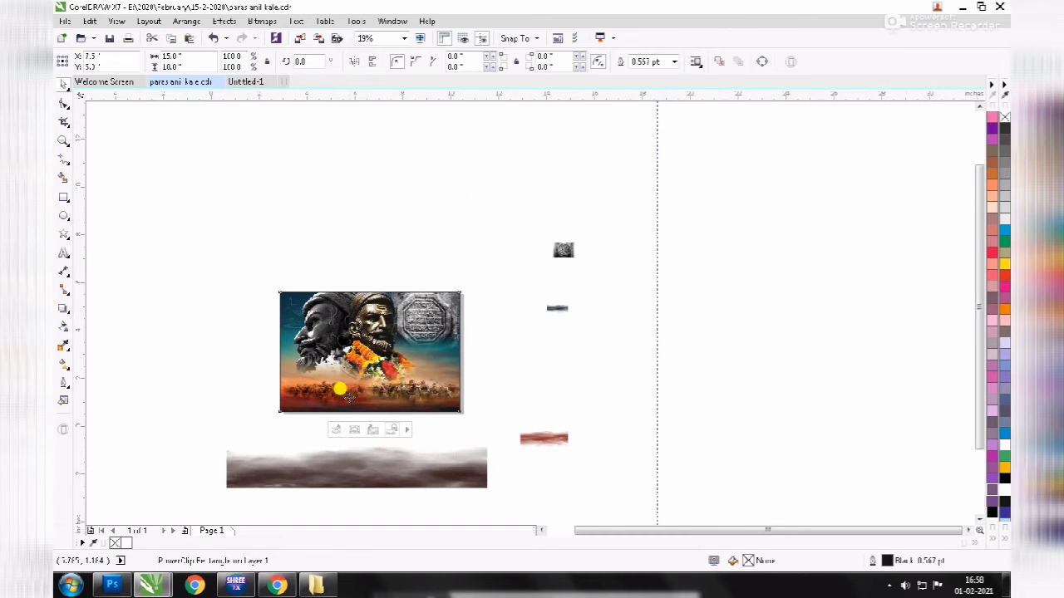
pyautogui.scroll(2, 349, 397)
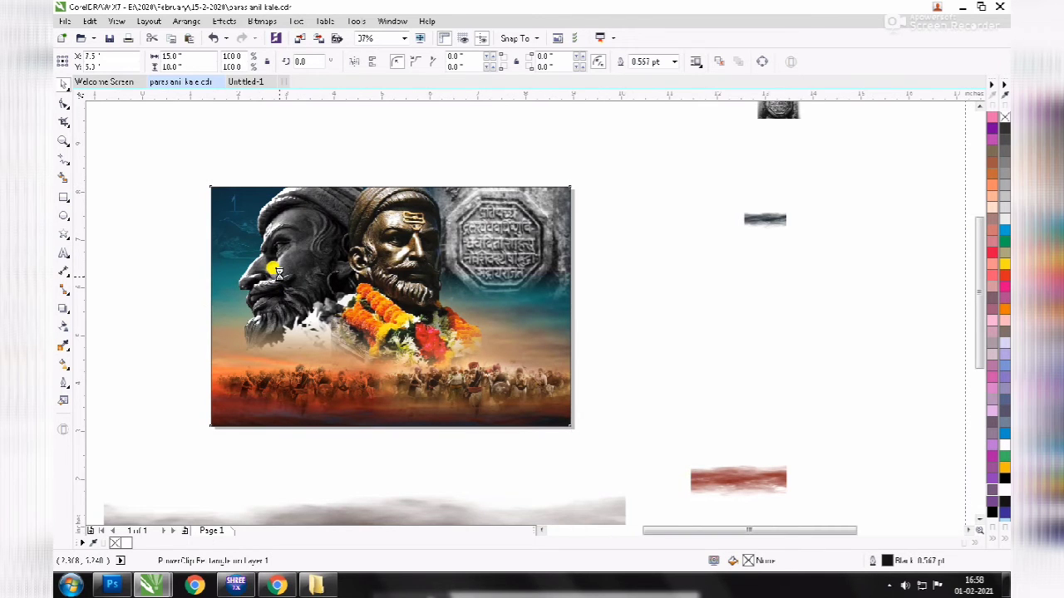
pyautogui.scroll(2, 270, 265)
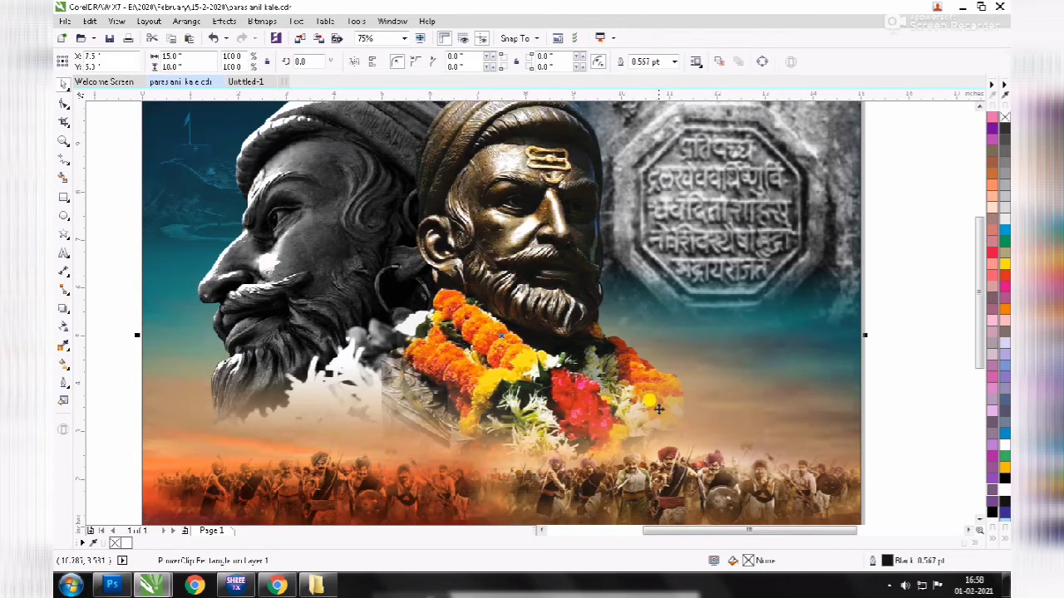
pyautogui.scroll(-1, 707, 369)
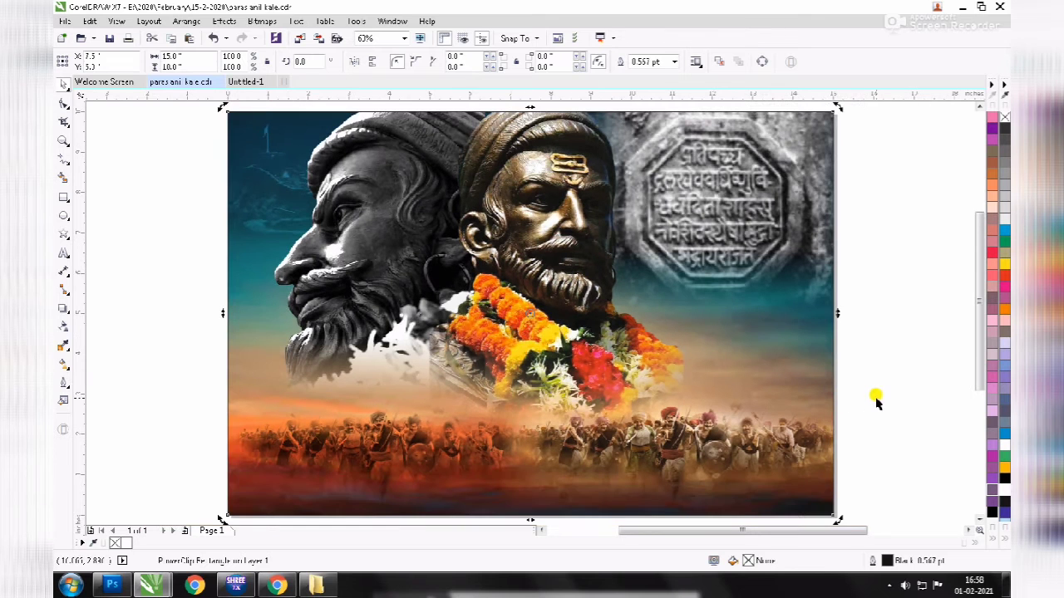
pyautogui.keyDown('ctrl'); pyautogui.click(661, 453); pyautogui.keyUp('ctrl')
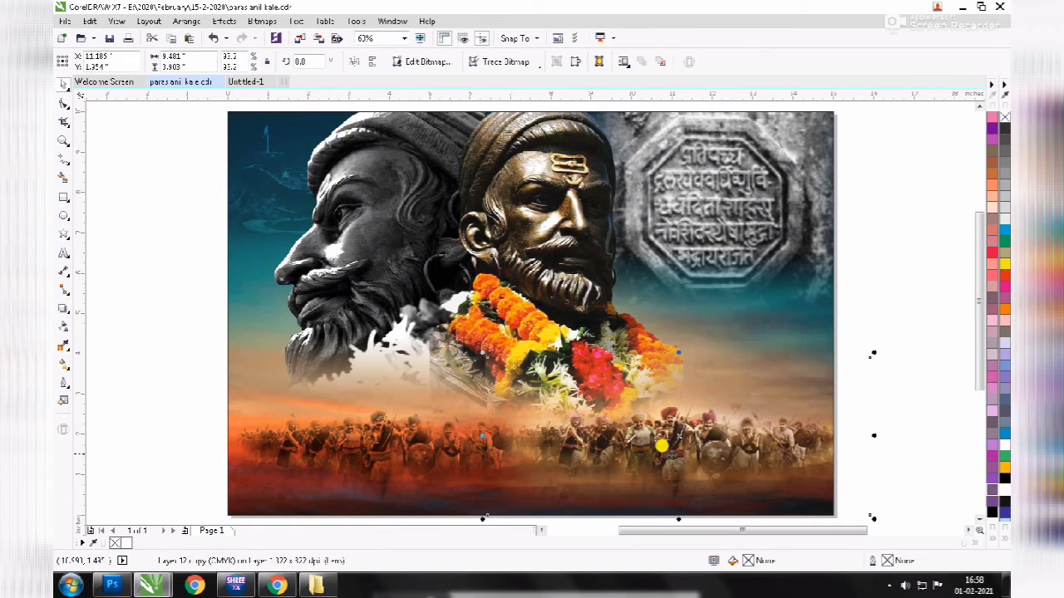
pyautogui.moveTo(673, 455); pyautogui.dragTo(675, 459)
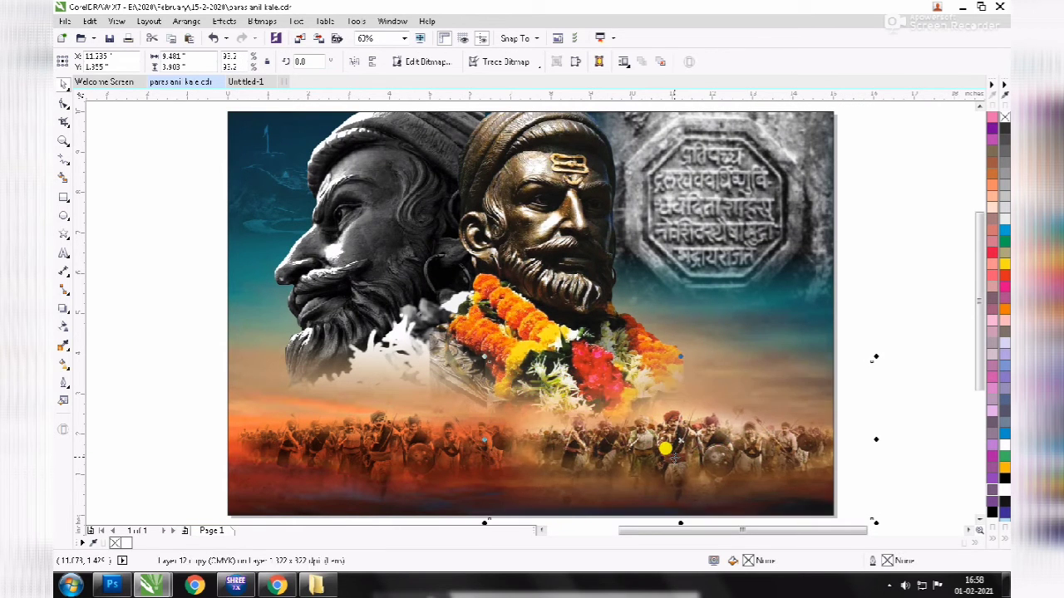
# - Shift the left crowd image to align with the right one and enlarge it to about 9.12 × 3.94 in
pyautogui.keyDown('ctrl'); pyautogui.click(366, 443); pyautogui.keyUp('ctrl')
pyautogui.moveTo(370, 445); pyautogui.dragTo(360, 447)
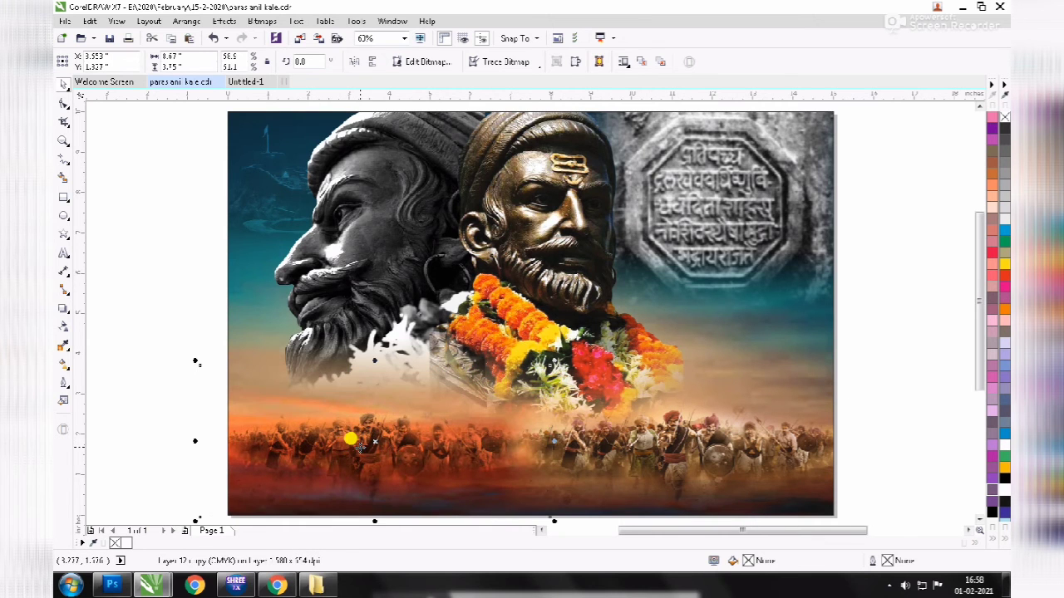
pyautogui.moveTo(554, 361); pyautogui.dragTo(573, 352)
pyautogui.moveTo(445, 454); pyautogui.dragTo(441, 459)
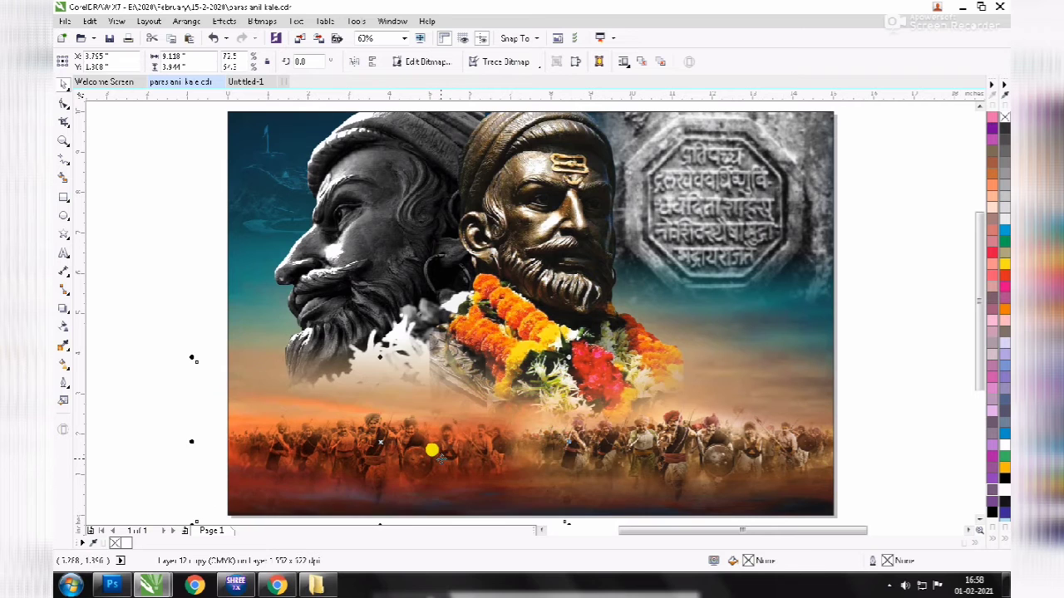
pyautogui.click(886, 339)
pyautogui.click(752, 363)
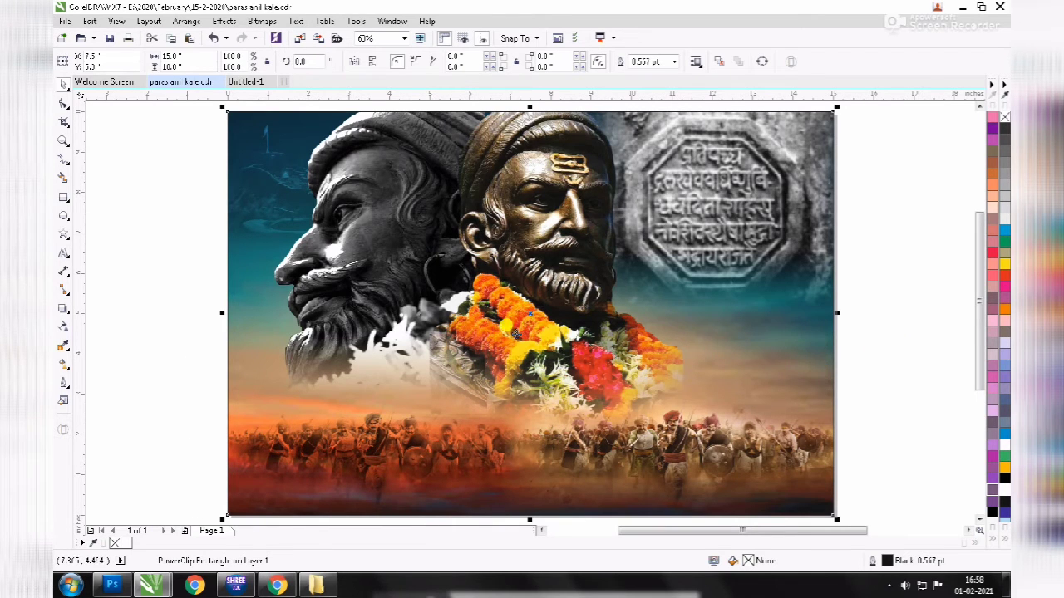
# - Move the small red mist strip outside the frame slightly upward
pyautogui.scroll(-2, 502, 324)
pyautogui.click(848, 242)
pyautogui.click(836, 150)
pyautogui.moveTo(819, 466); pyautogui.dragTo(817, 410)
# - Try enlarging the stone seal in the frame, undo the enlargement, and nudge the seal slightly right and up
pyautogui.click(644, 299)
pyautogui.keyDown('ctrl'); pyautogui.click(627, 289); pyautogui.keyUp('ctrl')
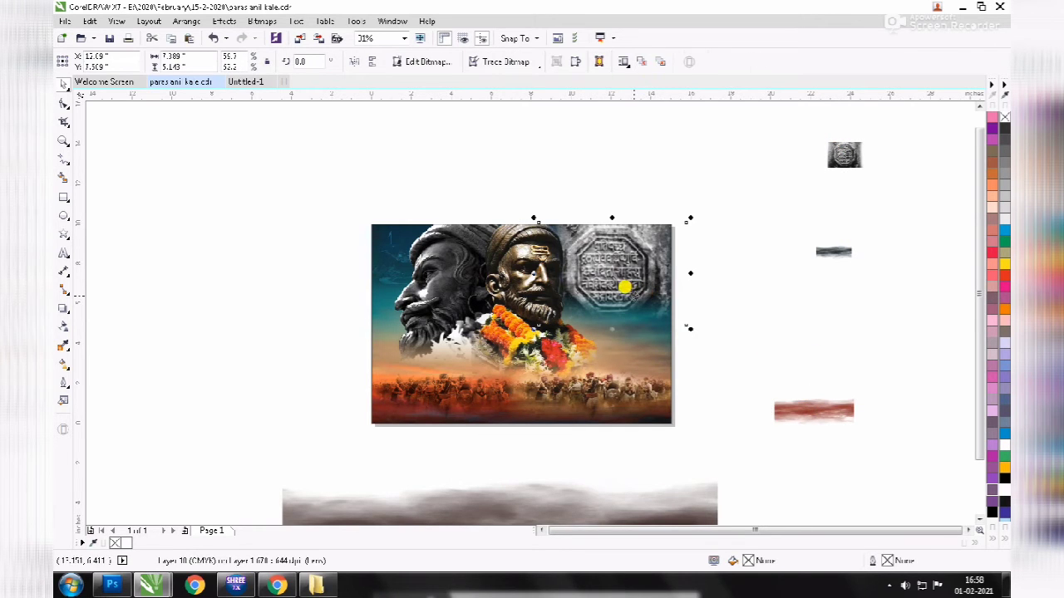
pyautogui.moveTo(689, 328); pyautogui.dragTo(724, 378)
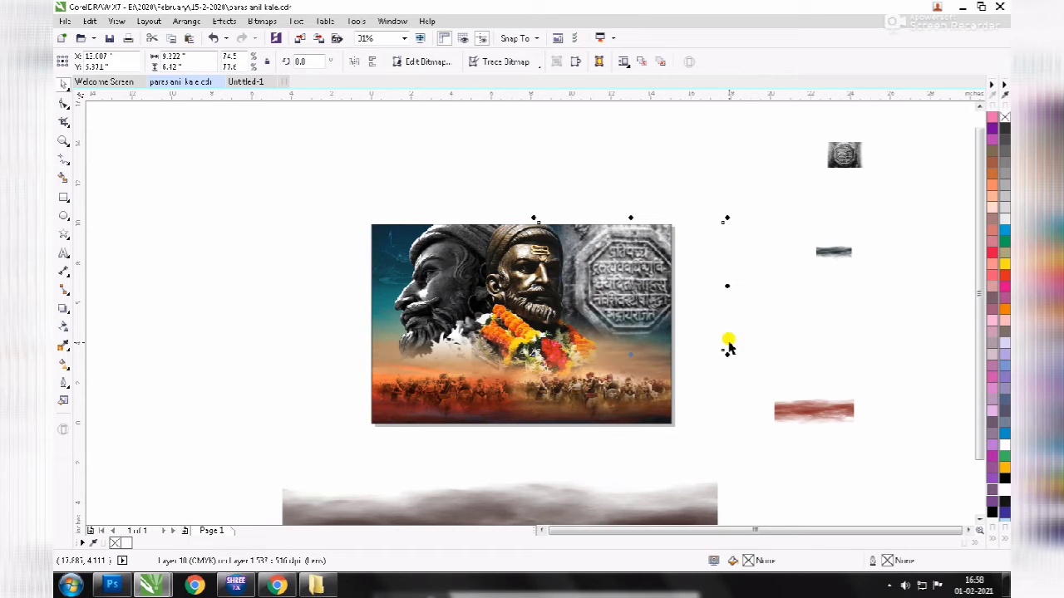
pyautogui.hotkey('ctrl', 'z')
pyautogui.moveTo(617, 283); pyautogui.dragTo(623, 281)
pyautogui.click(721, 305)
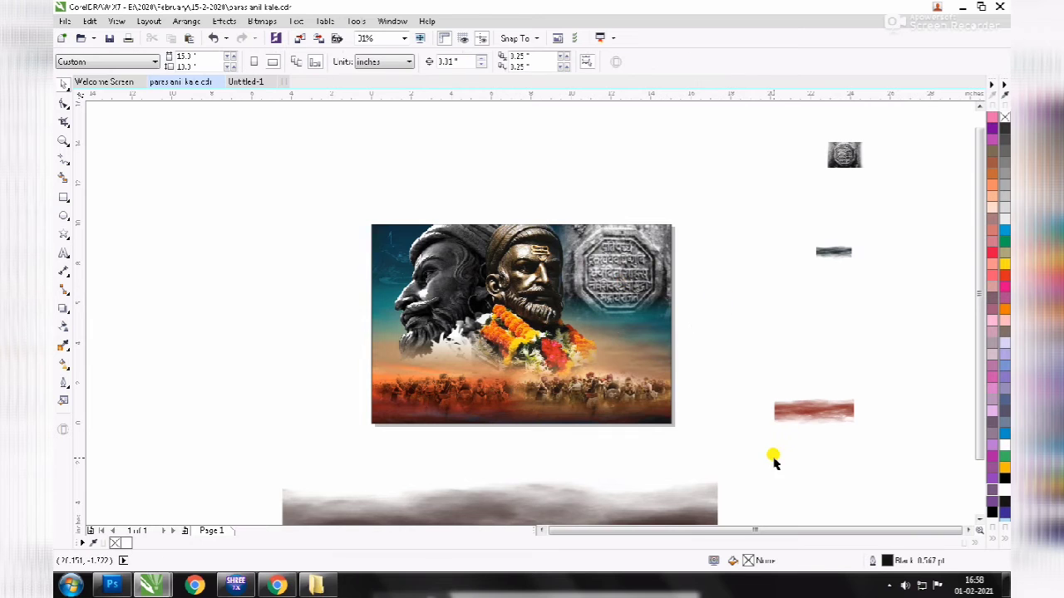
# - Move the red mist strip outside the frame upward and closer to the frame
pyautogui.moveTo(795, 396)
pyautogui.mouseDown()
pyautogui.moveTo(746, 368)
pyautogui.moveTo(750, 347)
pyautogui.mouseUp()
pyautogui.click(835, 230)
pyautogui.click(842, 152)
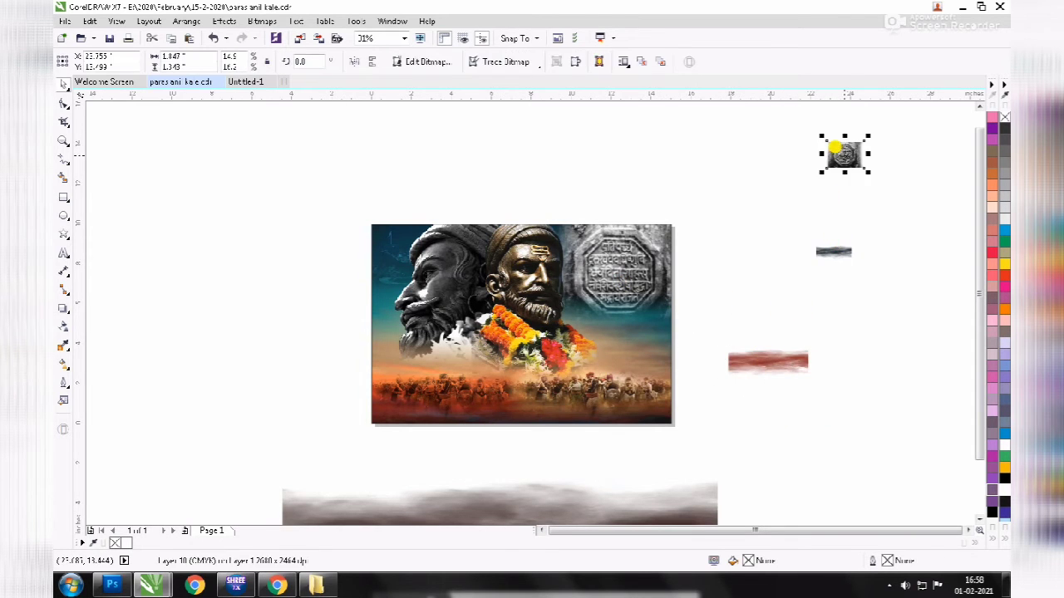
# - Shift the grey profile portrait inside the frame slightly left, closer to the frame's left edge
pyautogui.moveTo(725, 197); pyautogui.dragTo(275, 466)
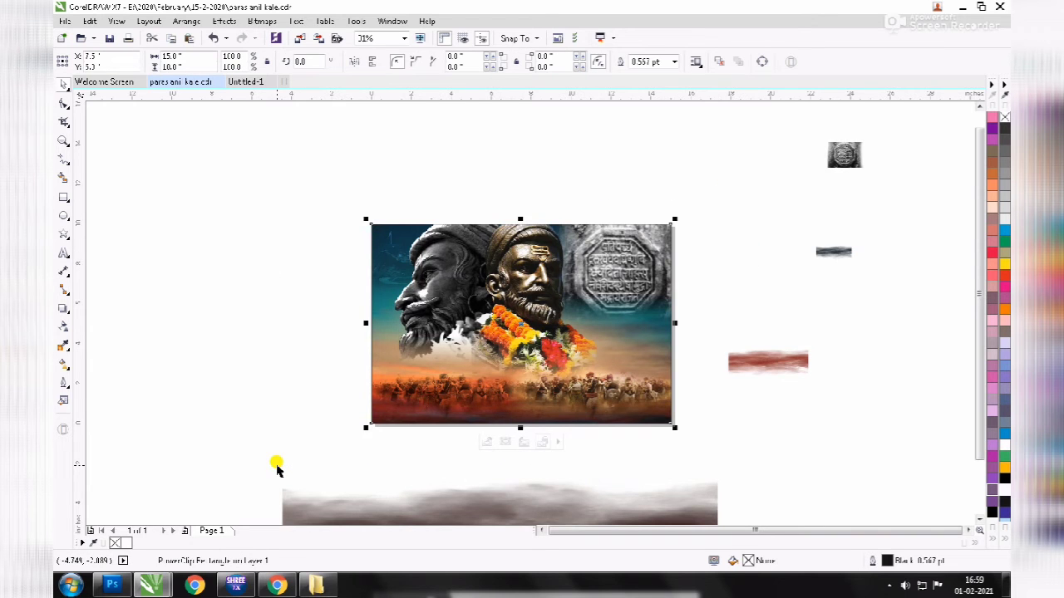
pyautogui.hotkey('shift', 'F2')
pyautogui.click(247, 165)
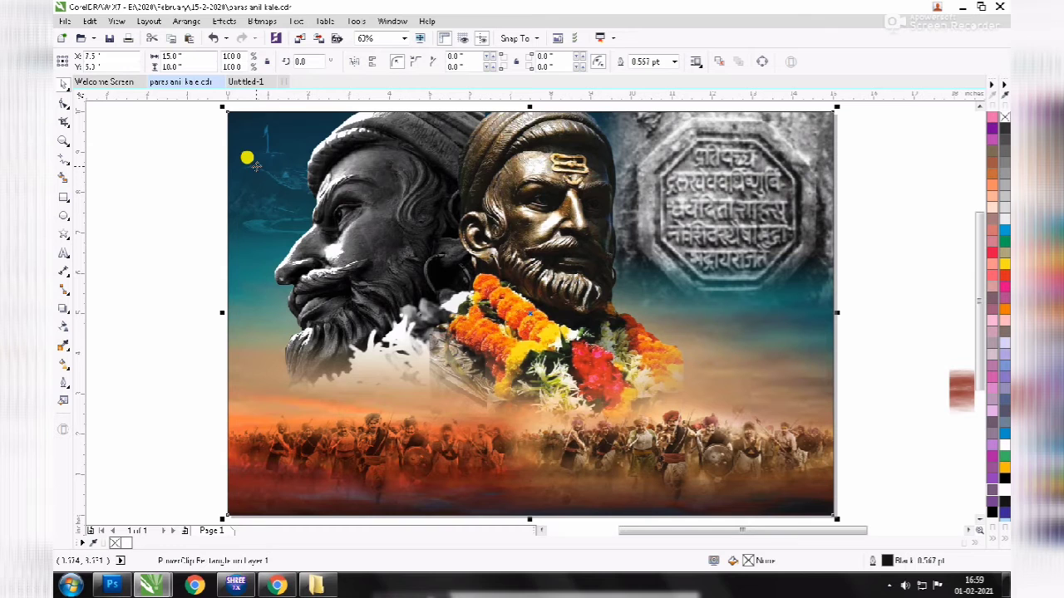
pyautogui.keyDown('ctrl'); pyautogui.click(320, 251); pyautogui.keyUp('ctrl')
pyautogui.moveTo(344, 253); pyautogui.dragTo(300, 254)
# - Shift the garlanded bust slightly left so it covers the cut-off back edge of the grey profile portrait
pyautogui.click(502, 266)
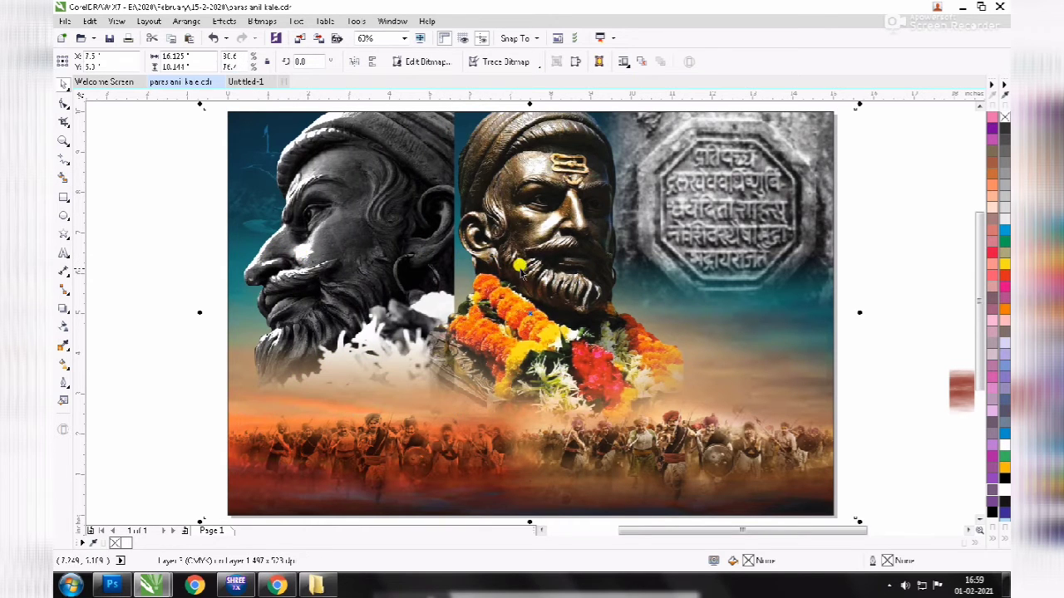
pyautogui.keyDown('ctrl'); pyautogui.click(557, 303); pyautogui.keyUp('ctrl')
pyautogui.moveTo(550, 301); pyautogui.dragTo(523, 303)
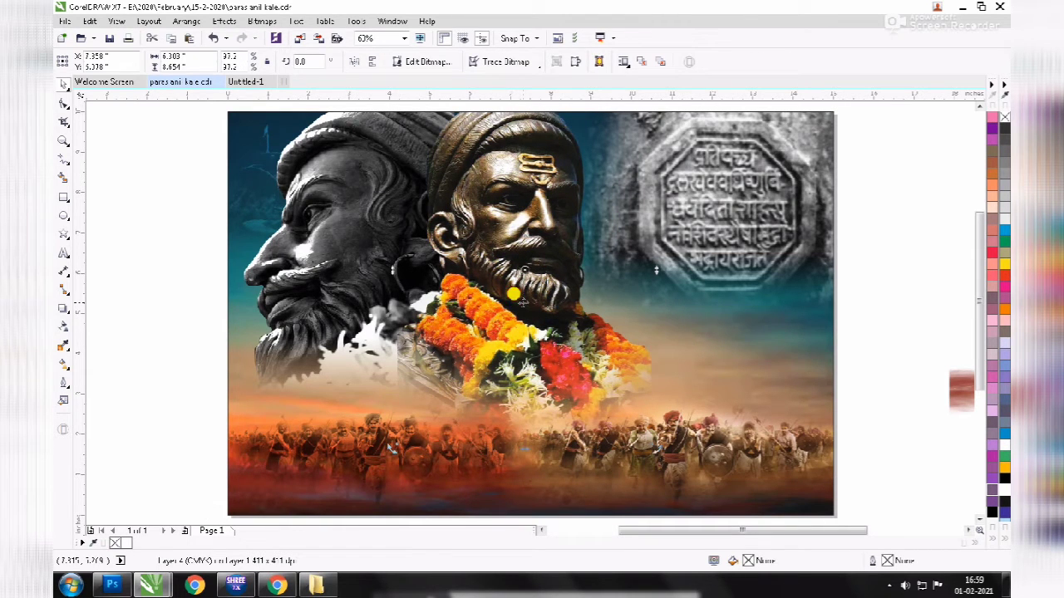
pyautogui.keyDown('ctrl'); pyautogui.click(796, 278); pyautogui.keyUp('ctrl')
pyautogui.keyDown('ctrl'); pyautogui.click(817, 385); pyautogui.keyUp('ctrl')
# - Edit the frame's PowerClip contents and enlarge the fort image above the right crowd to about 5.27 × 3.23 in, finishing the edit
pyautogui.scroll(-1, 497, 270)
pyautogui.click(342, 337)
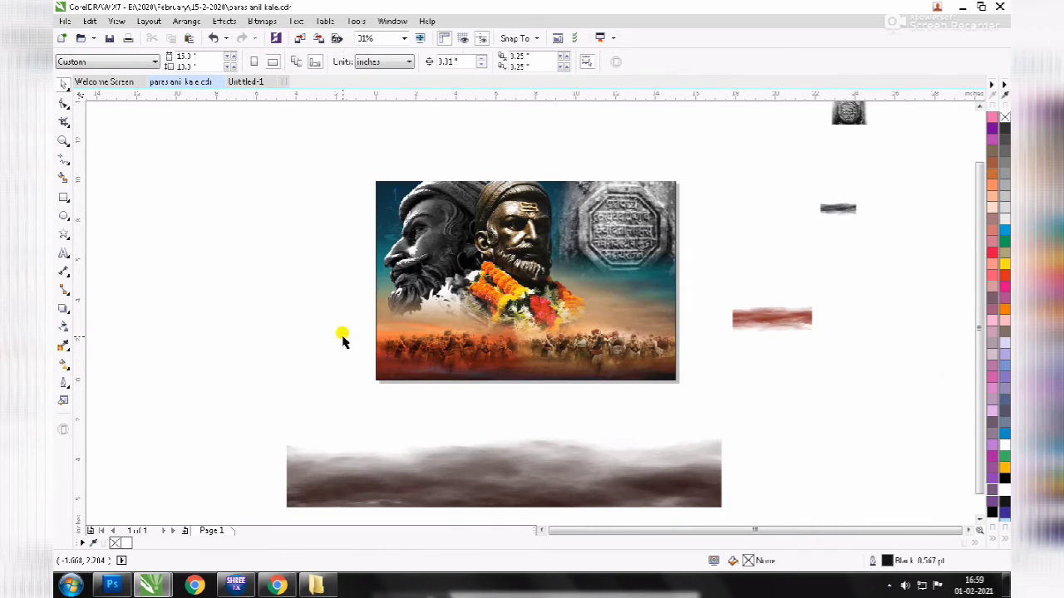
pyautogui.click(522, 362)
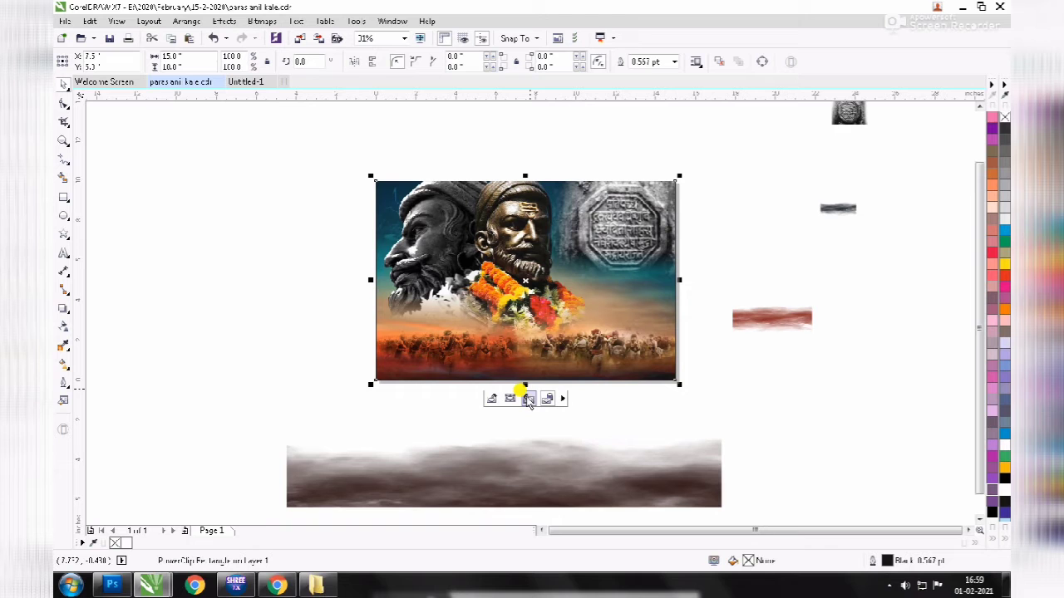
pyautogui.click(491, 399)
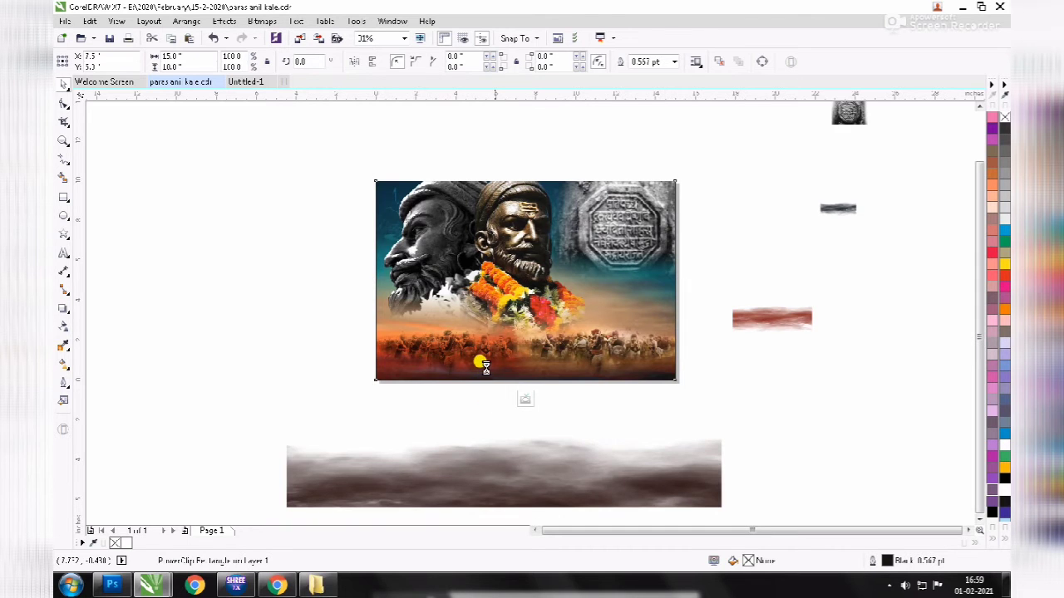
pyautogui.moveTo(264, 119); pyautogui.dragTo(477, 264)
pyautogui.moveTo(389, 209); pyautogui.dragTo(681, 306)
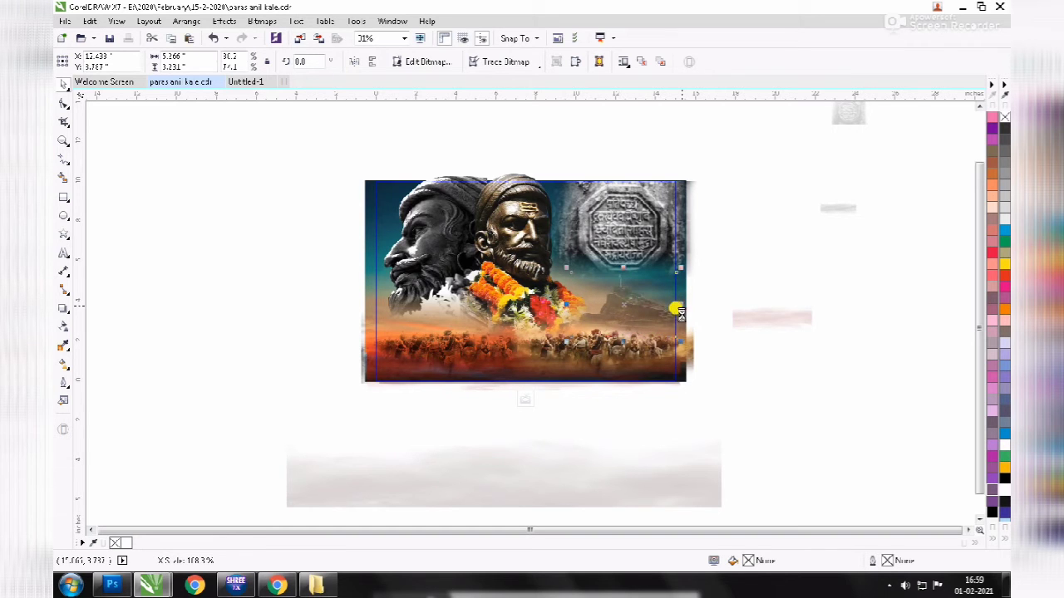
pyautogui.keyDown('ctrl'); pyautogui.click(769, 392); pyautogui.keyUp('ctrl')
pyautogui.moveTo(734, 142); pyautogui.dragTo(286, 423)
pyautogui.hotkey('shift', 'F2')
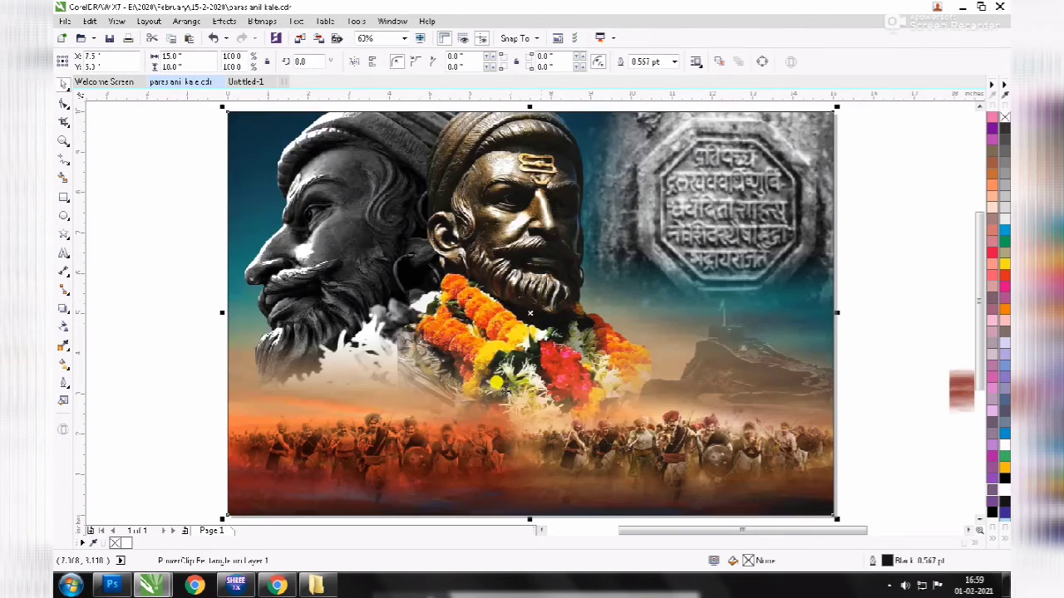
# - Reopen the frame's PowerClip contents and duplicate the fort image into the empty space right of the frame
pyautogui.click(883, 285)
pyautogui.click(768, 368)
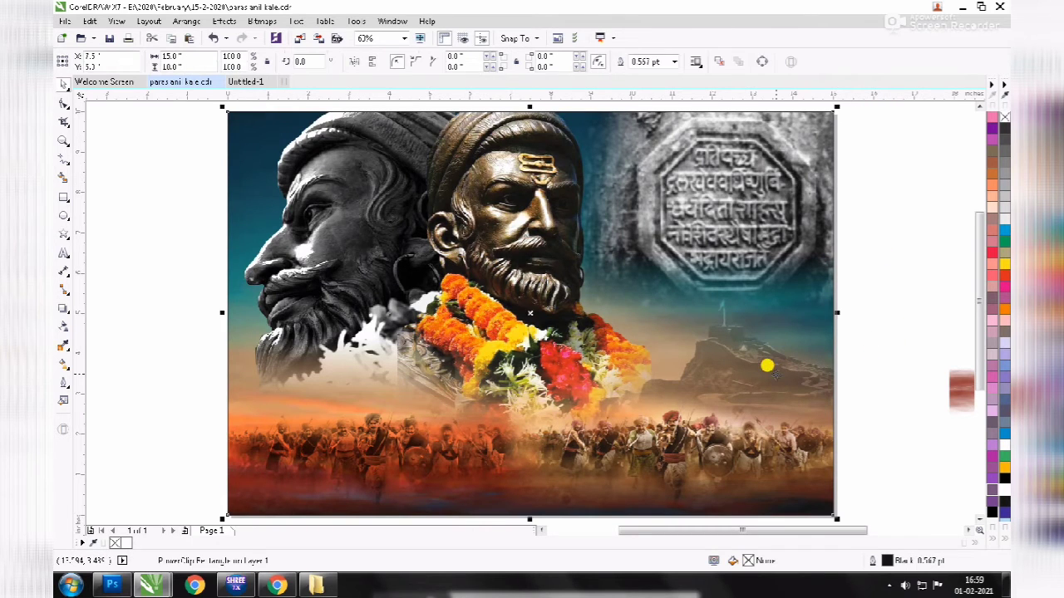
pyautogui.click(843, 289)
pyautogui.click(778, 340)
pyautogui.click(885, 291)
pyautogui.click(792, 333)
pyautogui.click(895, 267)
pyautogui.click(797, 340)
pyautogui.scroll(-1, 323, 191)
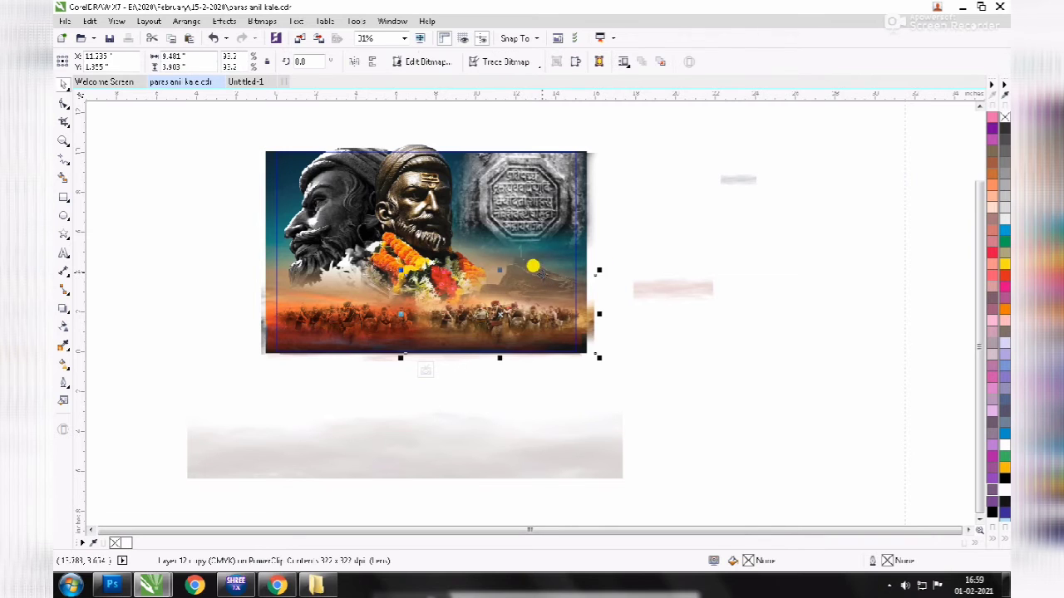
pyautogui.moveTo(660, 199); pyautogui.dragTo(457, 314)
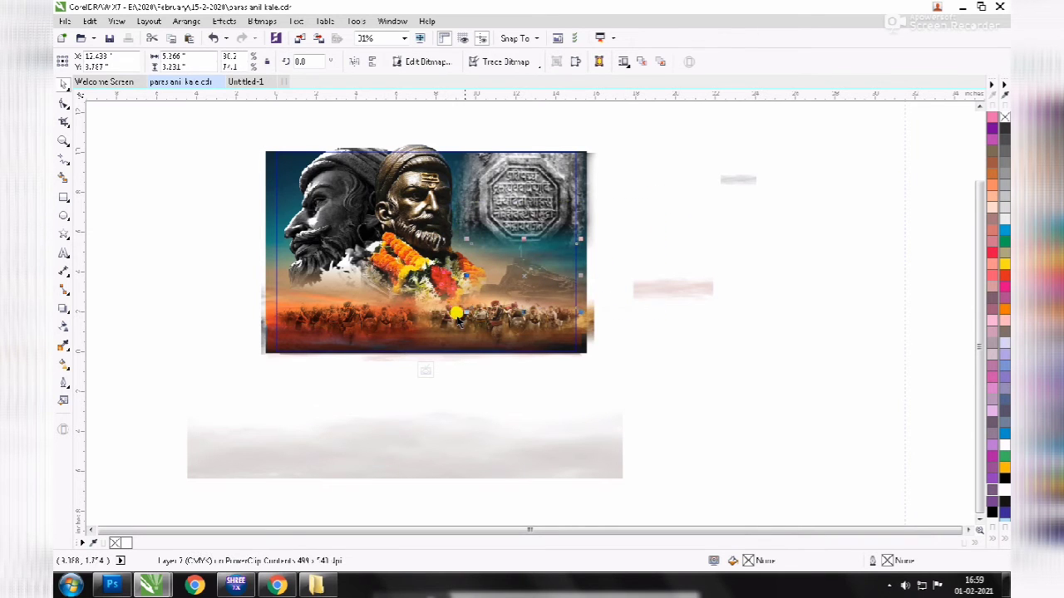
pyautogui.moveTo(527, 275); pyautogui.dragTo(685, 338)
pyautogui.rightClick(684, 339)
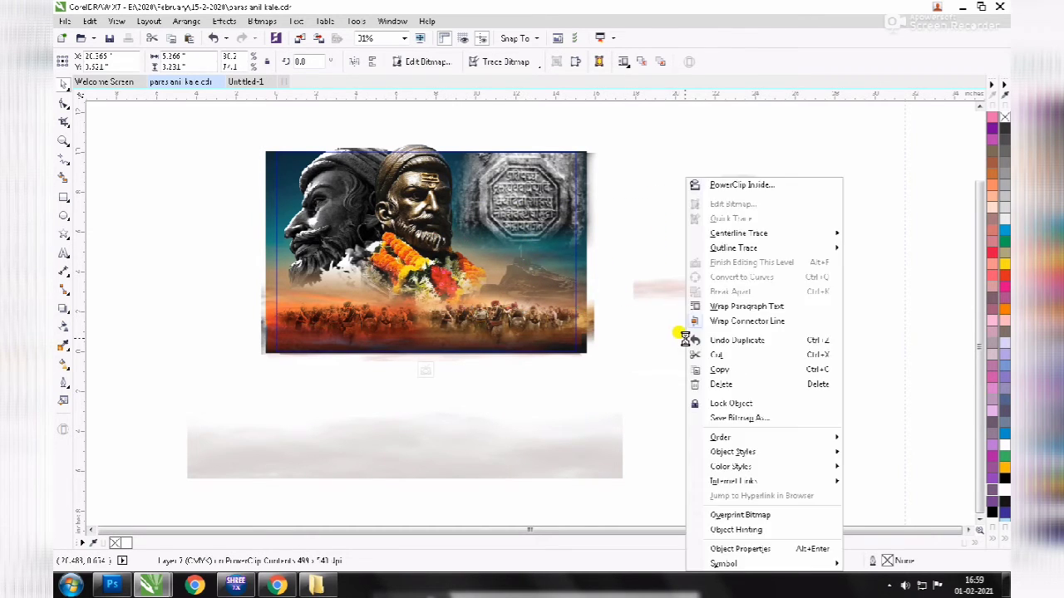
pyautogui.click(658, 350)
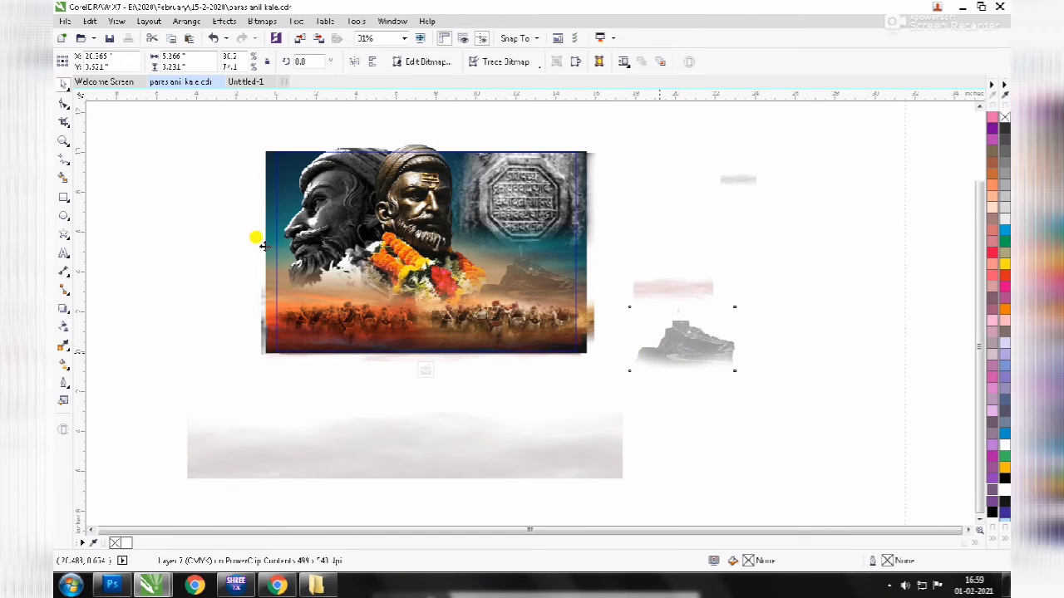
pyautogui.click(64, 327)
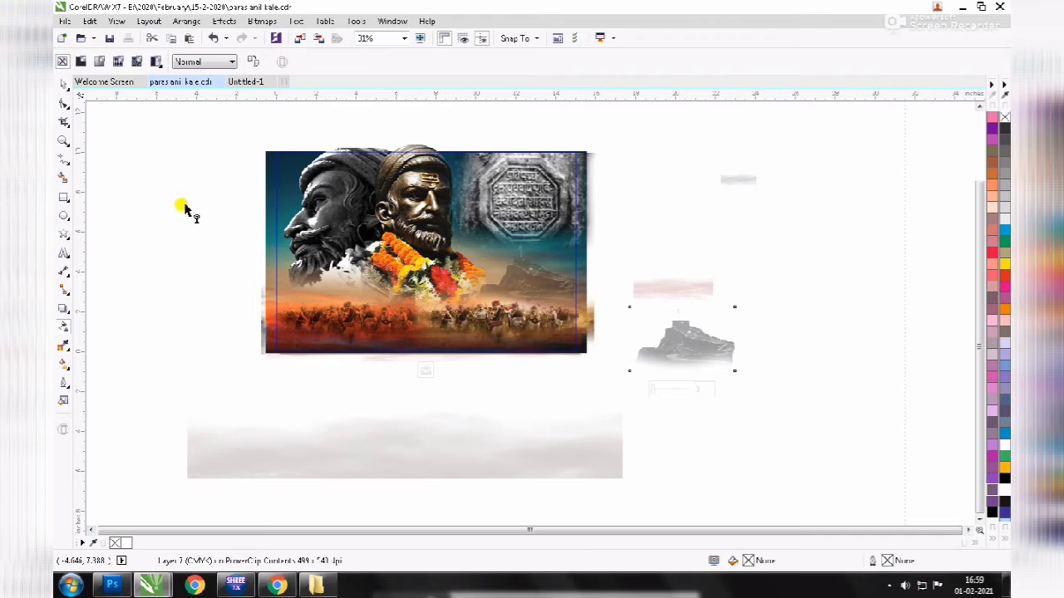
pyautogui.click(63, 83)
pyautogui.keyDown('shift'); pyautogui.click(541, 282); pyautogui.keyUp('shift')
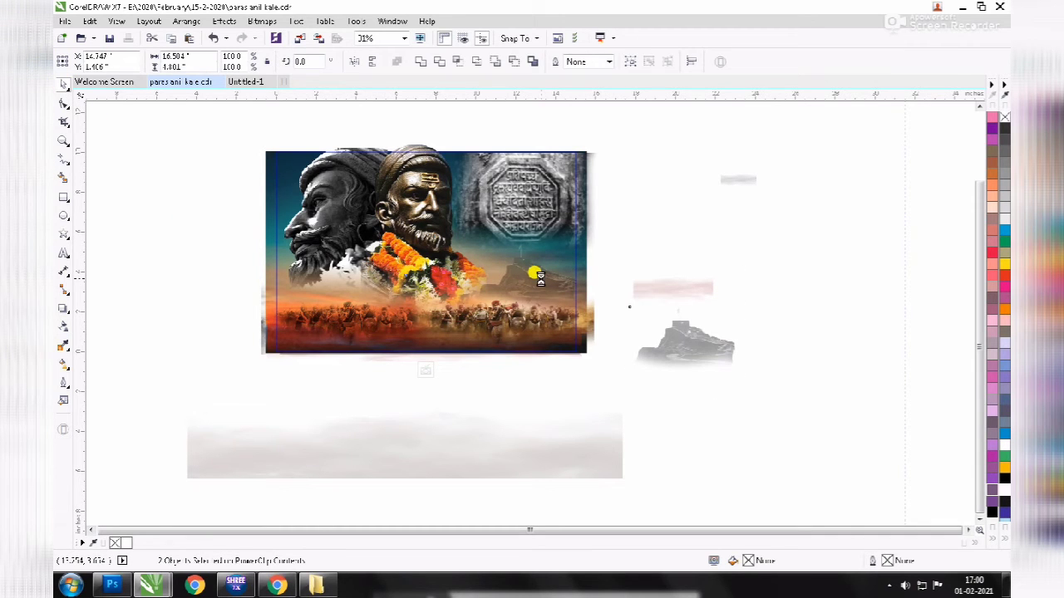
pyautogui.moveTo(539, 278); pyautogui.dragTo(540, 279)
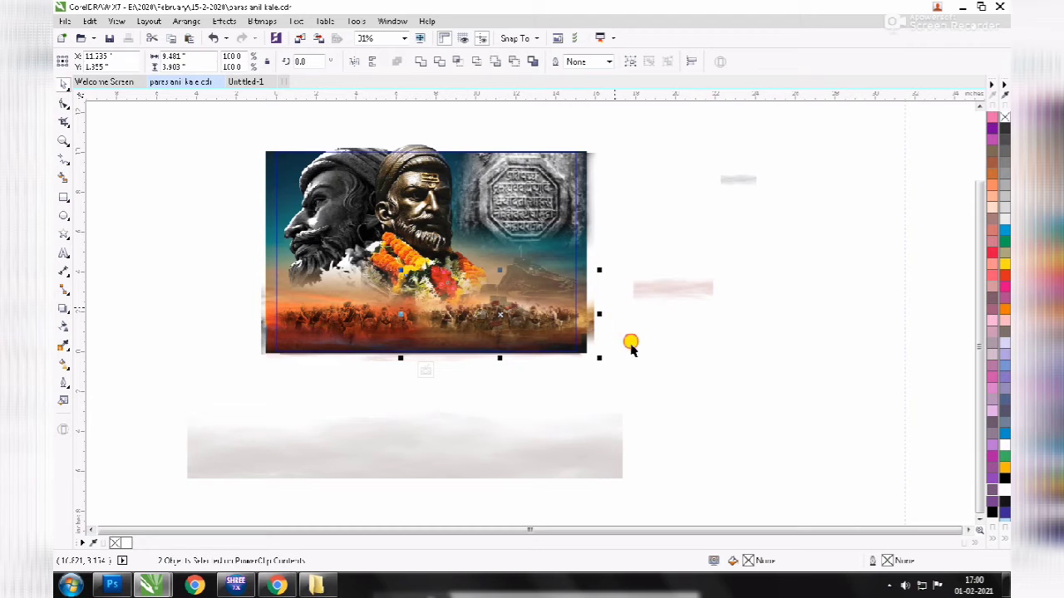
pyautogui.hotkey('ctrl', 'z')
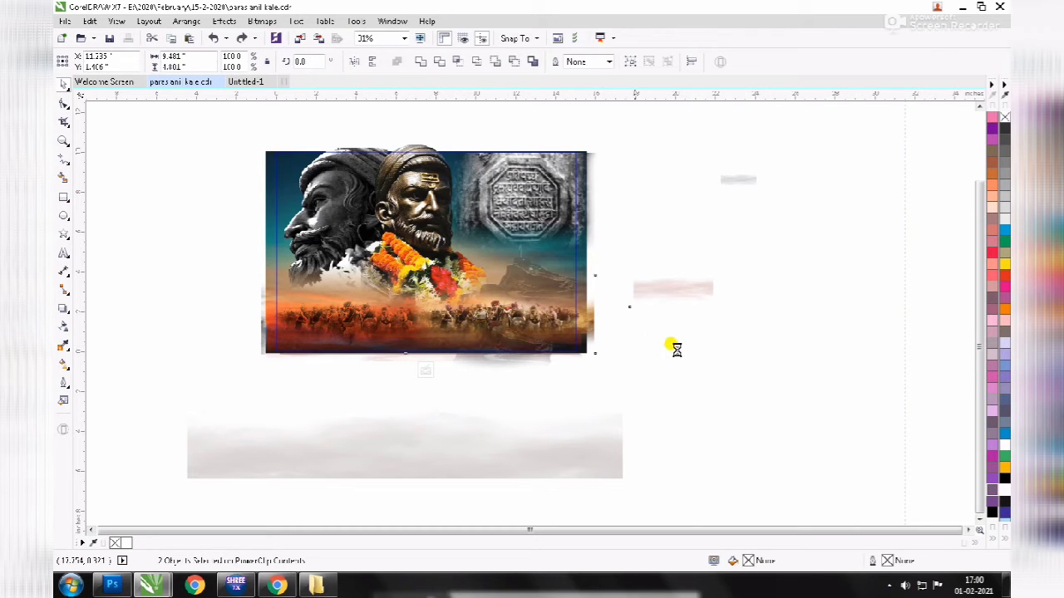
pyautogui.click(711, 425)
# - Select the original fort and its copy and align them centred horizontally and vertically on each other
pyautogui.moveTo(619, 224); pyautogui.dragTo(449, 328)
pyautogui.moveTo(804, 311)
pyautogui.mouseDown()
pyautogui.moveTo(615, 391)
pyautogui.moveTo(752, 353)
pyautogui.moveTo(716, 351)
pyautogui.mouseUp()
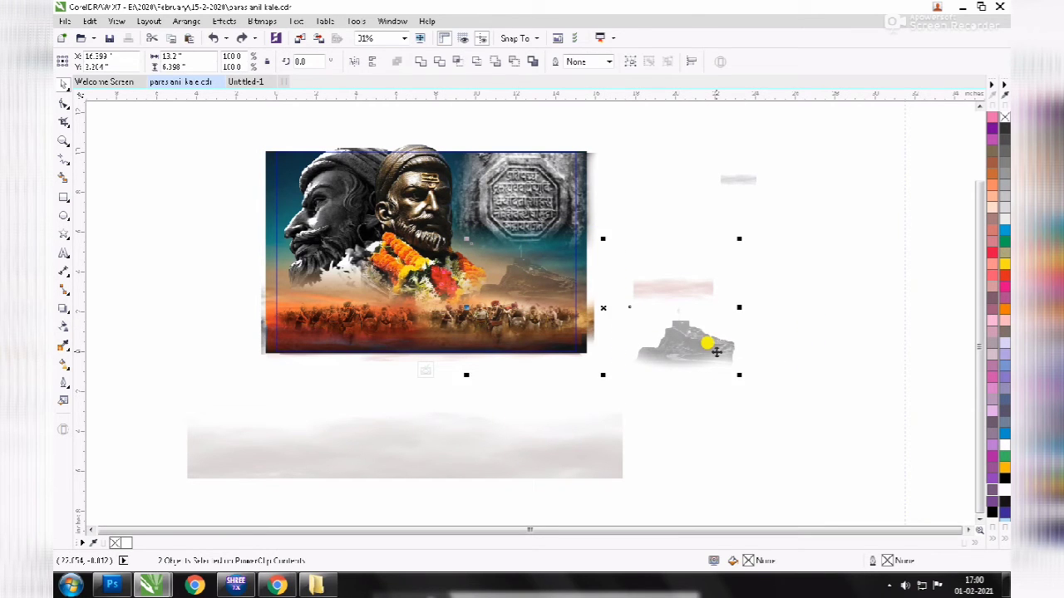
pyautogui.press('c')
pyautogui.press('e')
pyautogui.click(800, 296)
# - Move both stacked fort images back into the frame above the right crowd and finish editing the PowerClip contents
pyautogui.moveTo(800, 296); pyautogui.dragTo(604, 390)
pyautogui.moveTo(690, 341); pyautogui.dragTo(570, 291)
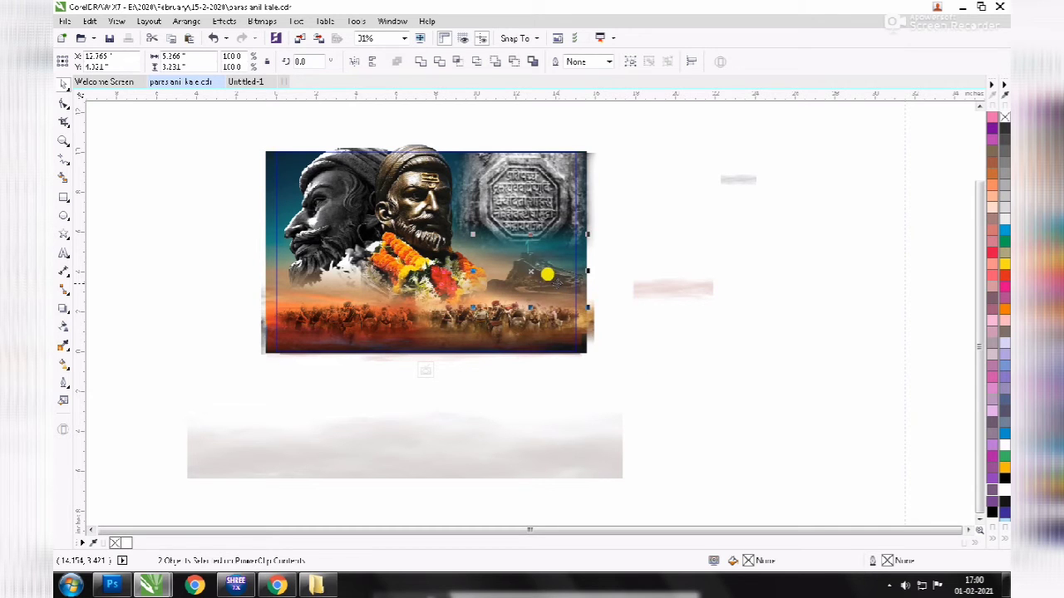
pyautogui.moveTo(544, 282); pyautogui.dragTo(545, 283)
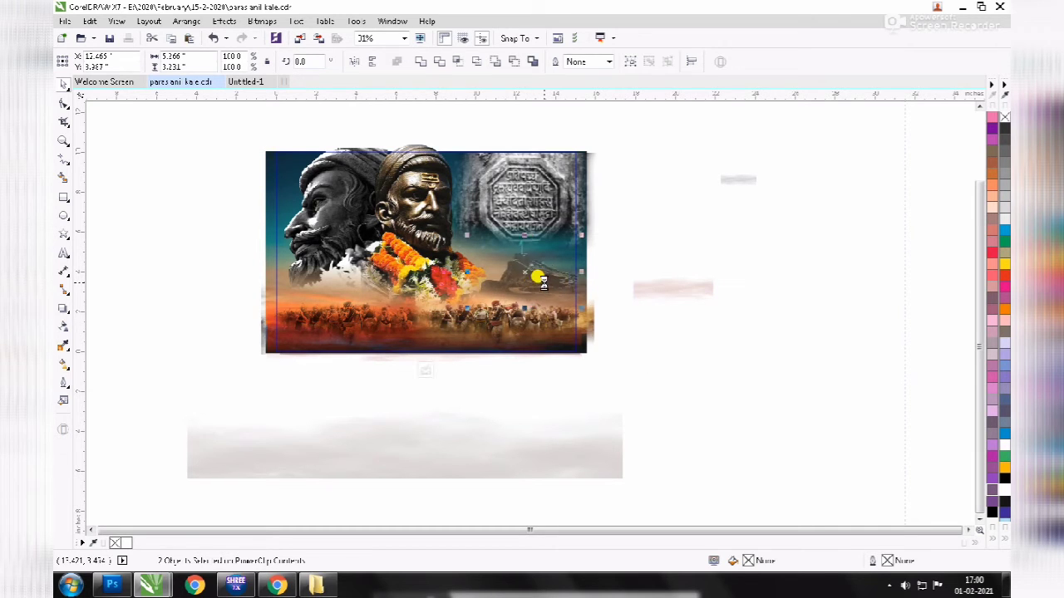
pyautogui.keyDown('ctrl'); pyautogui.click(673, 348); pyautogui.keyUp('ctrl')
pyautogui.moveTo(600, 126); pyautogui.dragTo(255, 368)
pyautogui.hotkey('shift', 'F2')
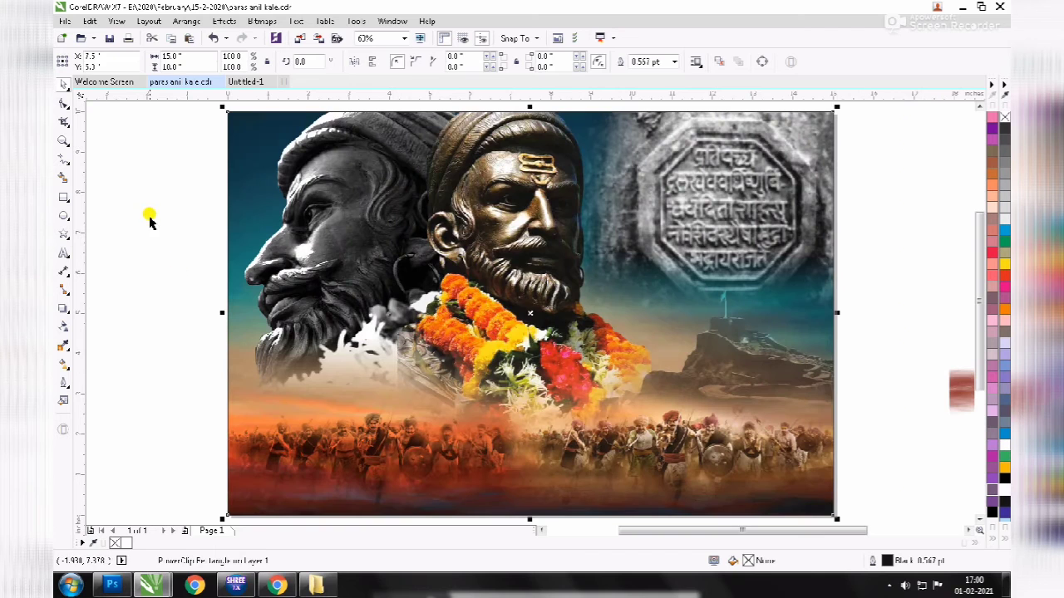
# - Review the composed banner and compare it with the version in the Untitled-1 document
pyautogui.click(151, 219)
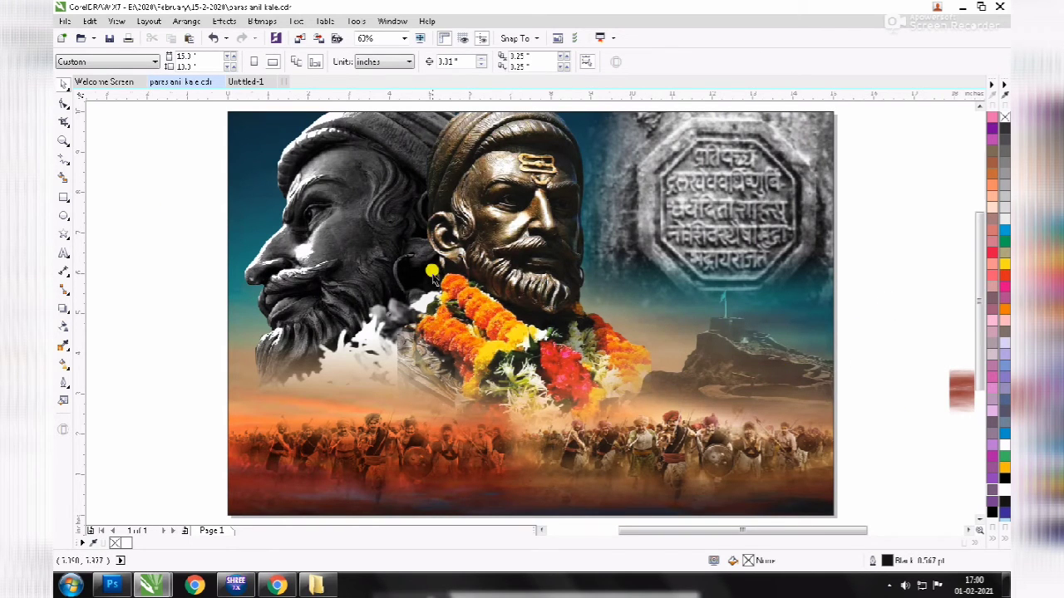
pyautogui.scroll(-1, 428, 270)
pyautogui.scroll(-1, 430, 270)
pyautogui.scroll(1, 431, 270)
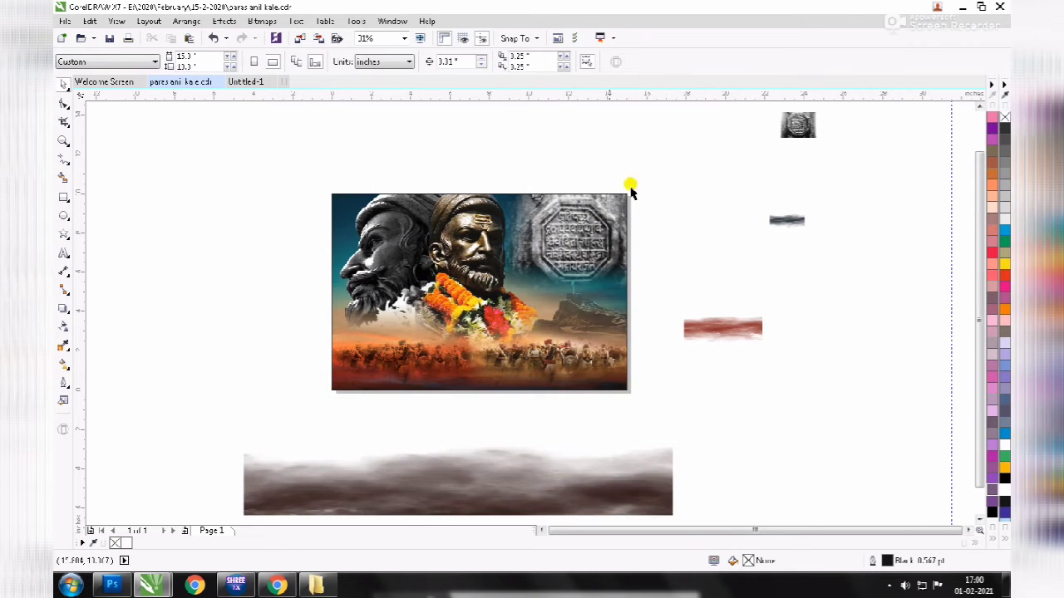
pyautogui.click(244, 82)
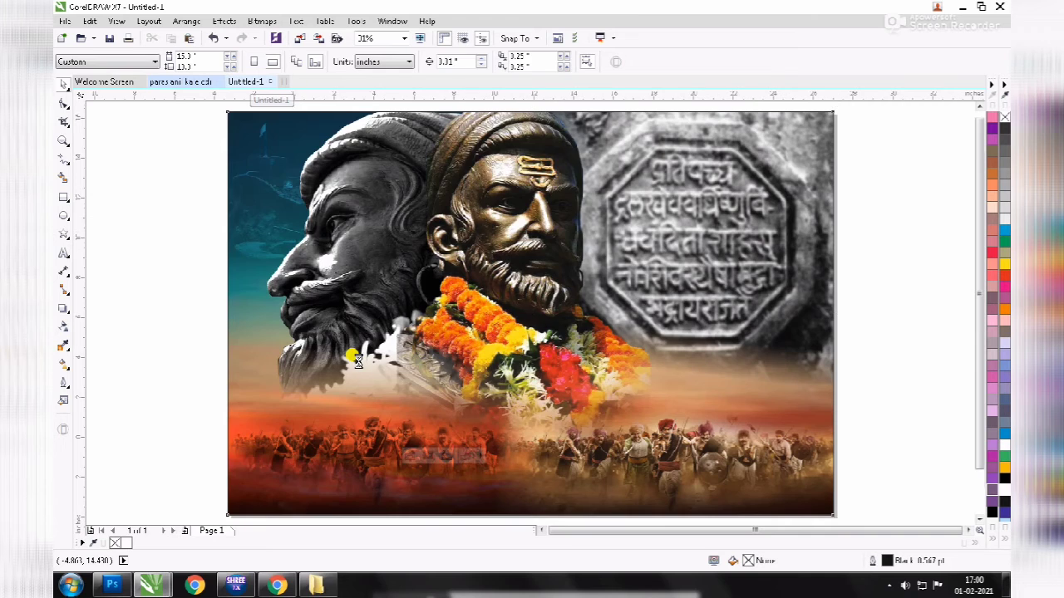
pyautogui.scroll(-1, 357, 360)
pyautogui.click(343, 501)
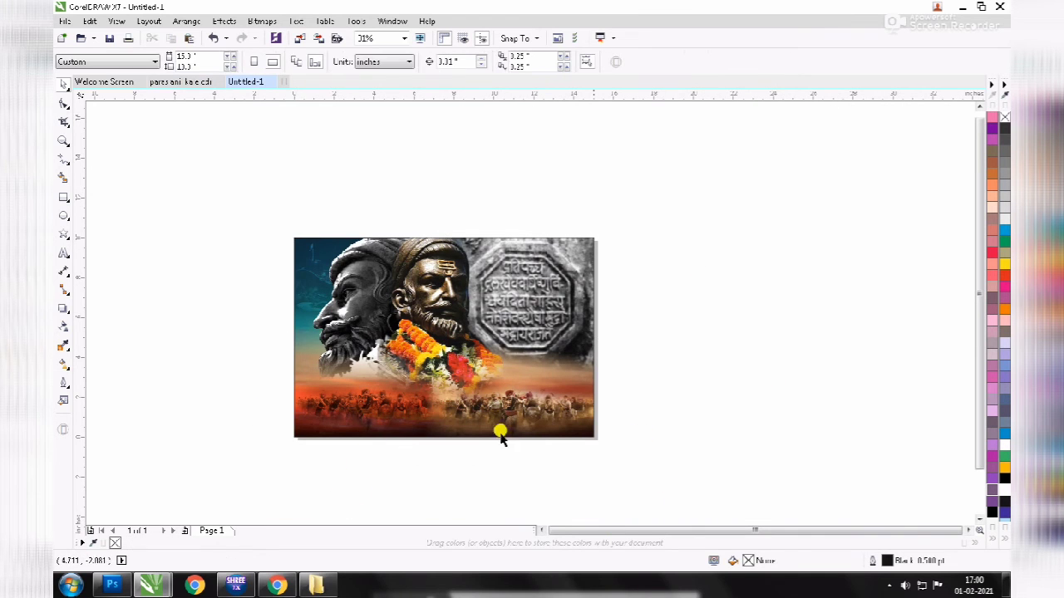
# - Back in the working banner document, delete the leftover seal, small mist strips and large mist image outside the frame
pyautogui.click(167, 81)
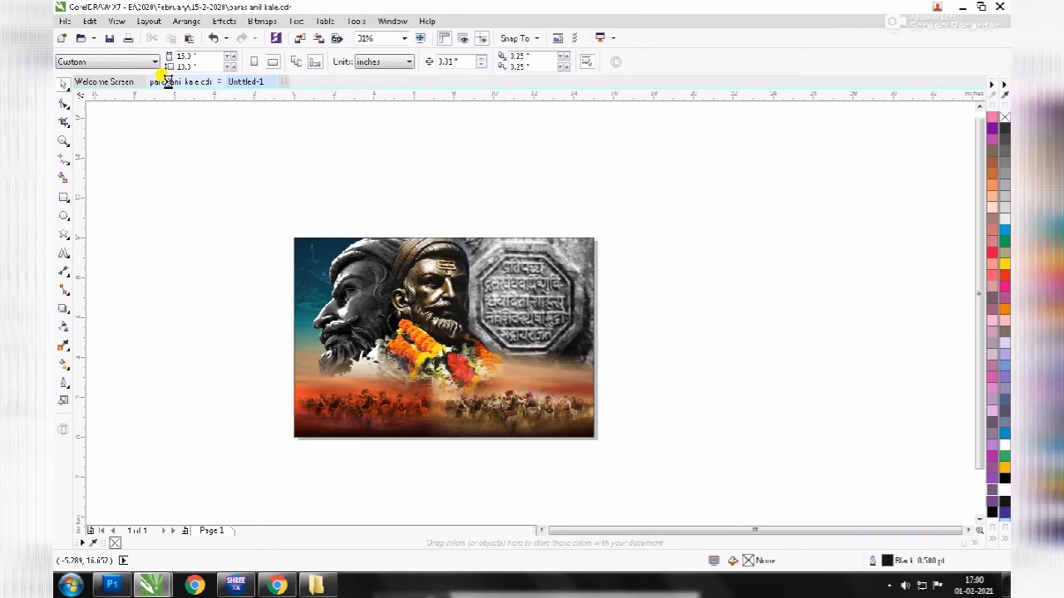
pyautogui.moveTo(858, 121); pyautogui.dragTo(703, 280)
pyautogui.press('Delete')
pyautogui.moveTo(825, 281); pyautogui.dragTo(603, 410)
pyautogui.press('Delete')
pyautogui.click(665, 453)
pyautogui.press('Delete')
pyautogui.moveTo(693, 380); pyautogui.dragTo(241, 189)
pyautogui.hotkey('shift', 'F2')
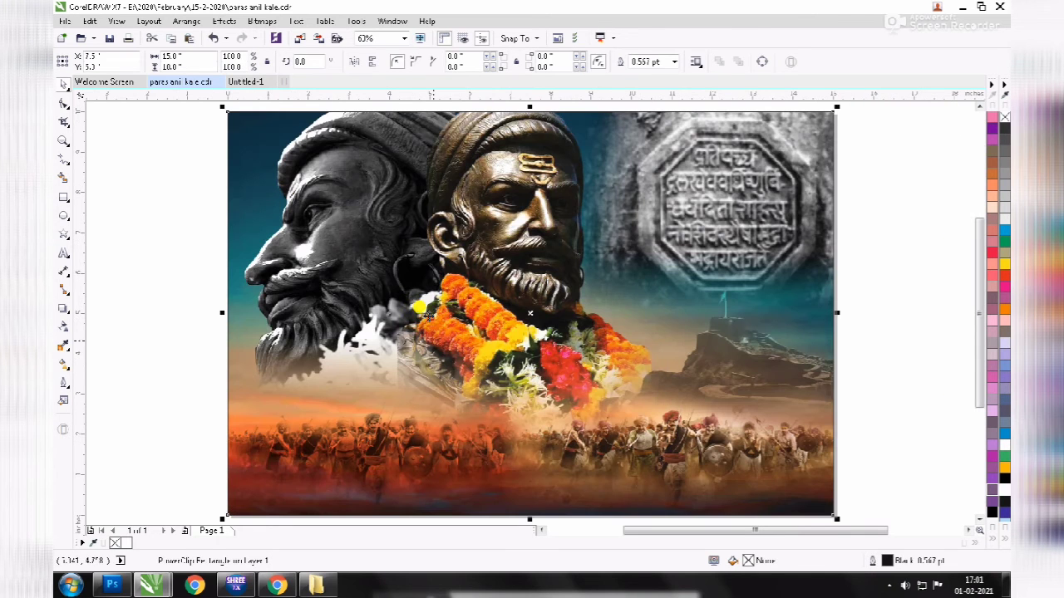
# - Switch to Windows Explorer and open Backup_of_shivraje mitra mandal from the 18-2-2020 folder in CorelDRAW
pyautogui.click(316, 588)
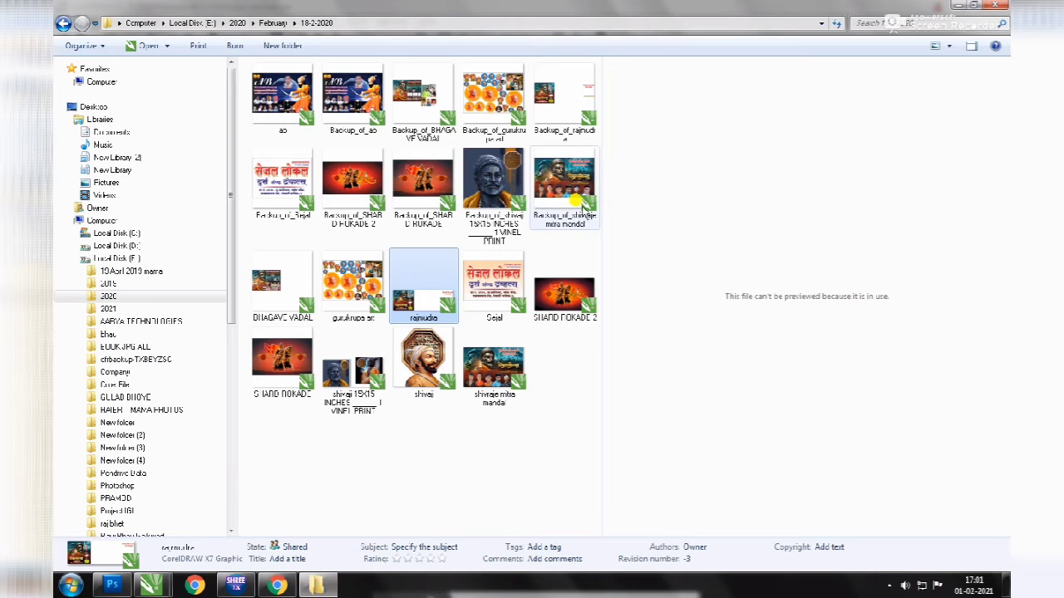
pyautogui.click(579, 203)
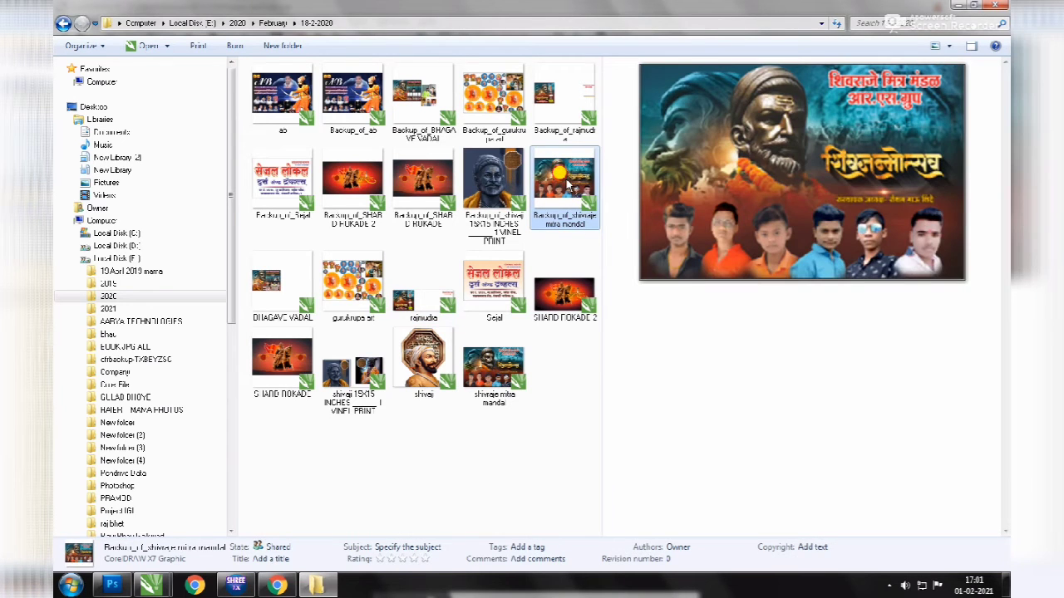
pyautogui.doubleClick(565, 180)
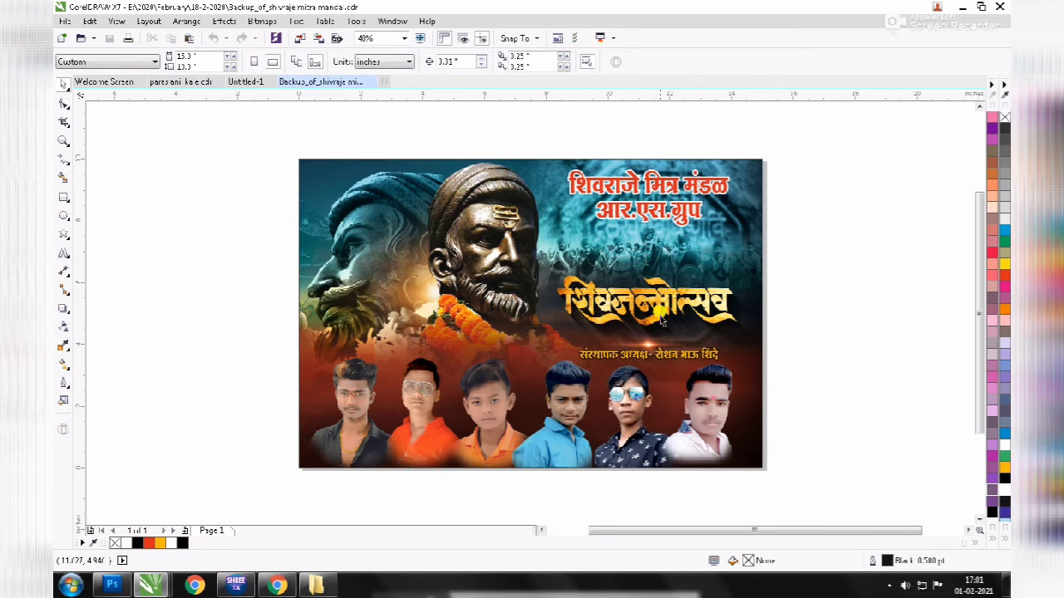
# - Ungroup the opened banner's objects and open the background frame's PowerClip contents for editing
pyautogui.click(719, 260)
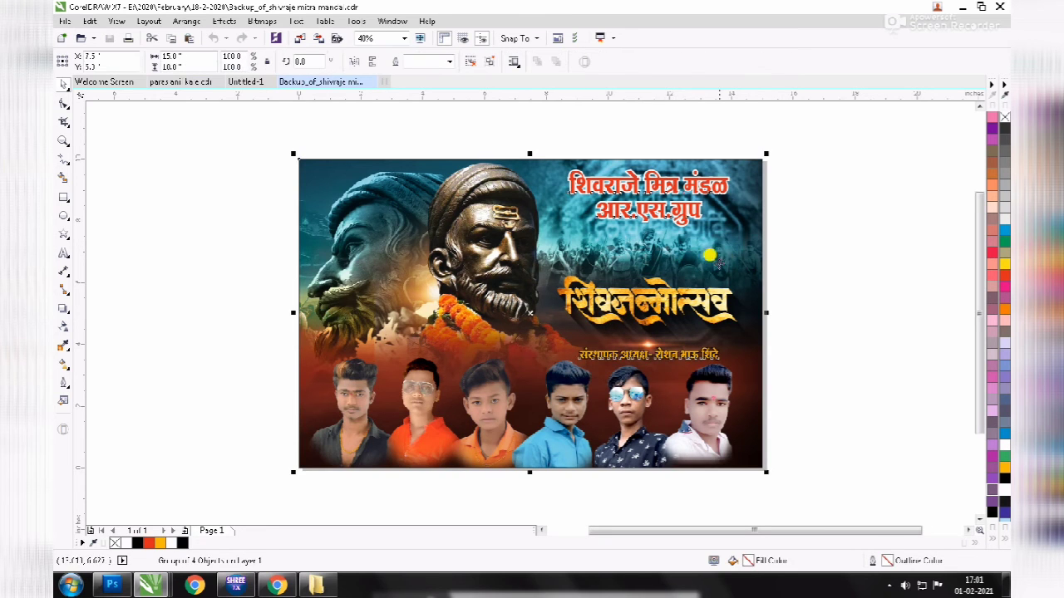
pyautogui.click(489, 61)
pyautogui.click(772, 196)
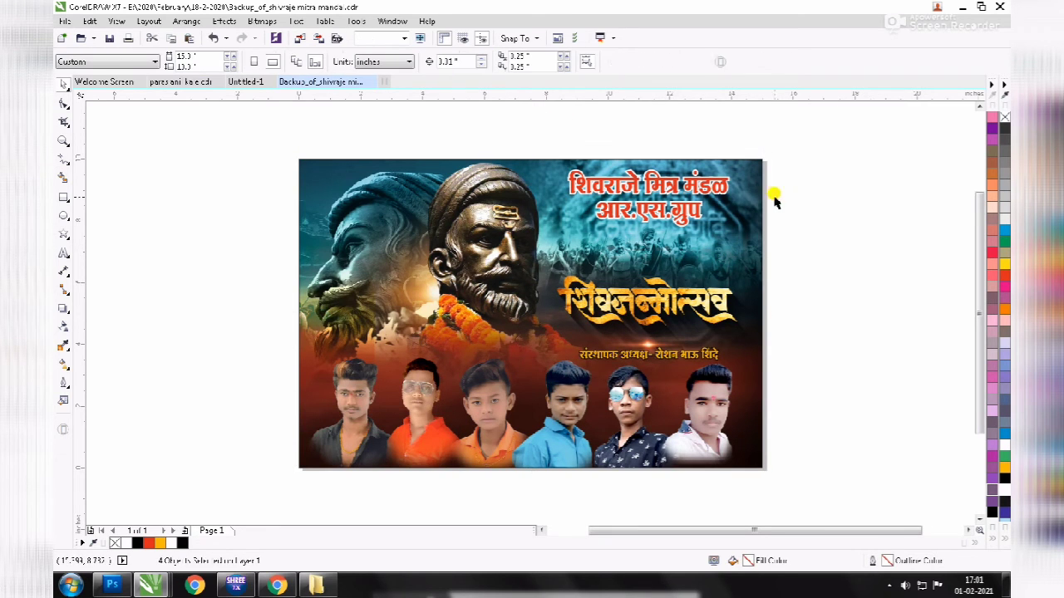
pyautogui.click(748, 280)
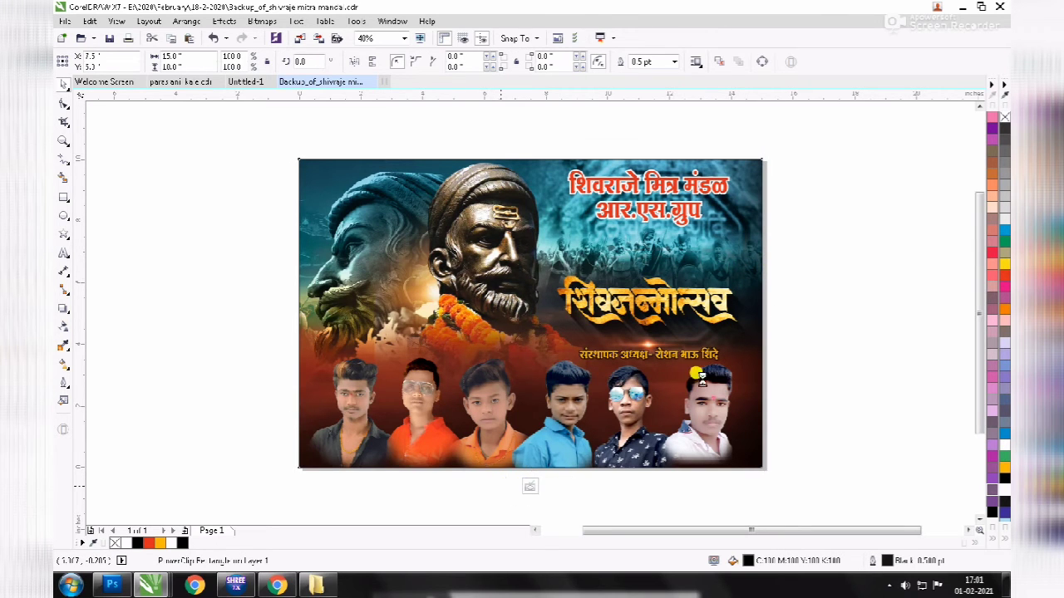
# - Copy the golden शिवजन्मोत्सव title group from the PowerClip contents and finish editing the PowerClip
pyautogui.moveTo(955, 239); pyautogui.dragTo(515, 374)
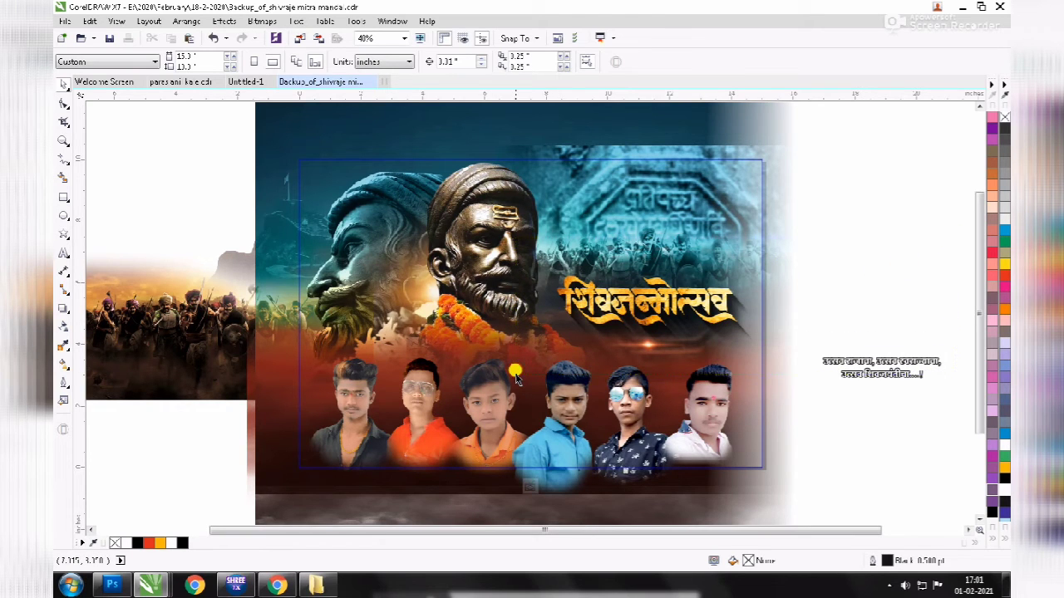
pyautogui.click(638, 311)
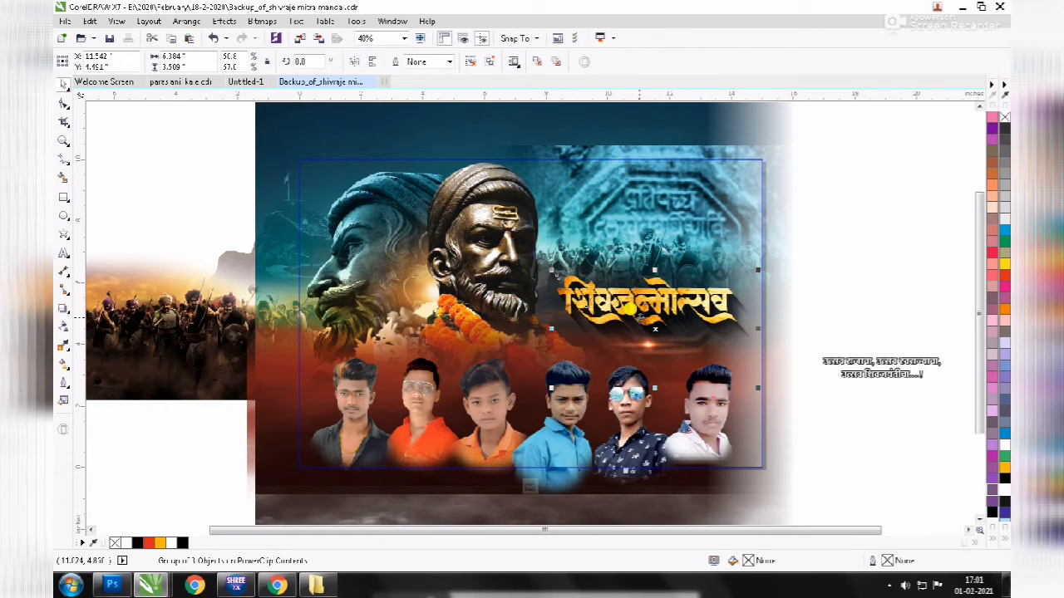
pyautogui.press('Delete')
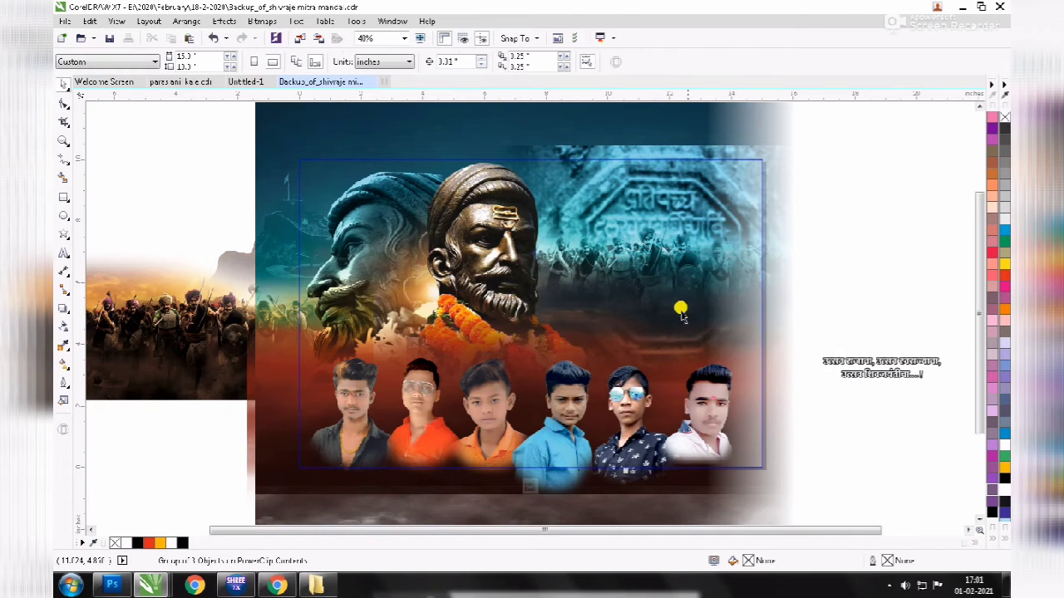
pyautogui.hotkey('ctrl', 'z')
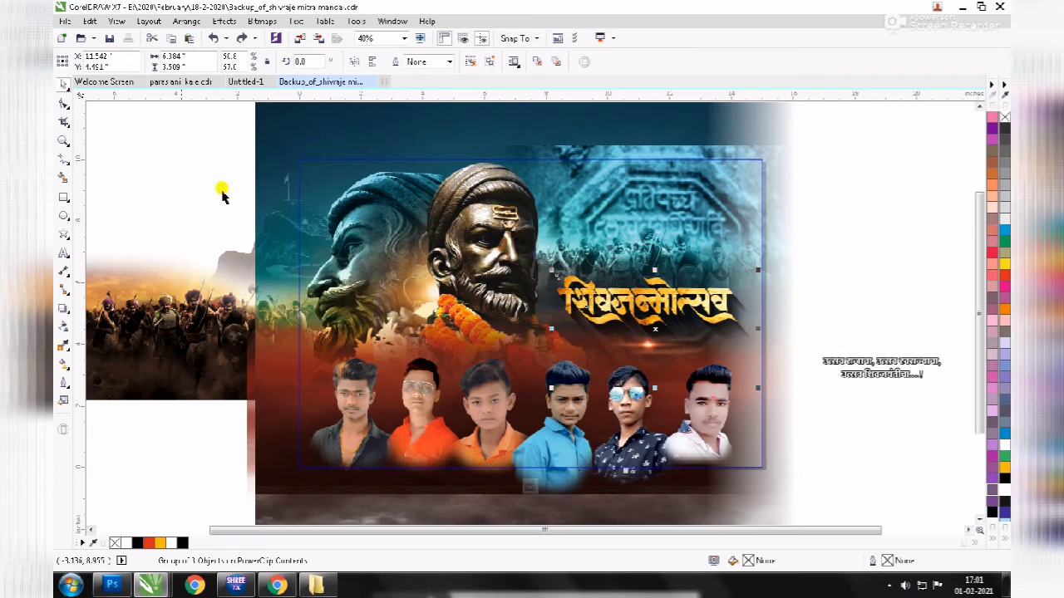
pyautogui.click(138, 470)
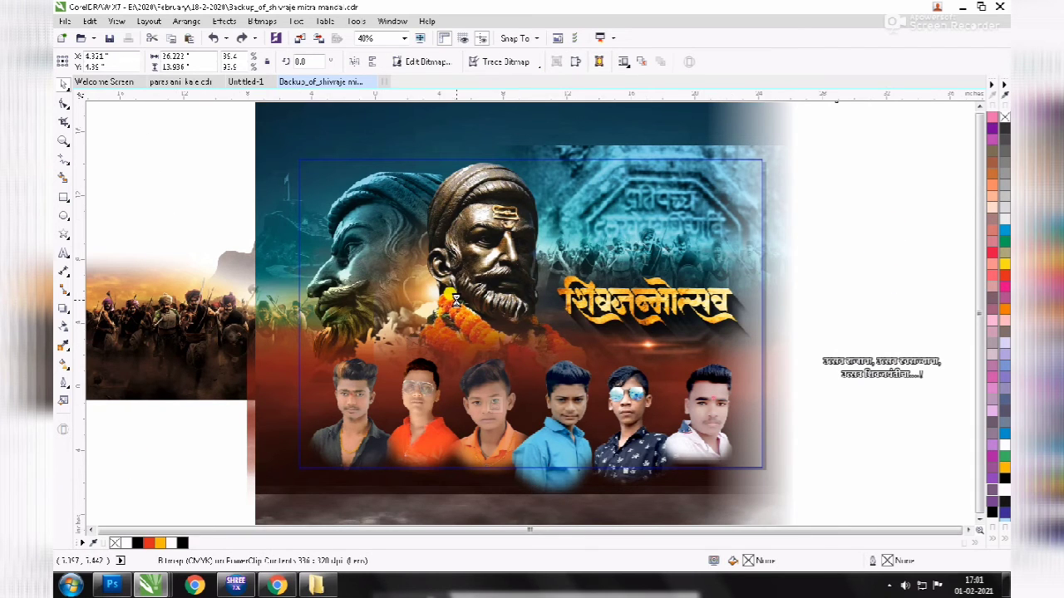
pyautogui.scroll(-2, 457, 301)
pyautogui.keyDown('ctrl'); pyautogui.click(485, 156); pyautogui.keyUp('ctrl')
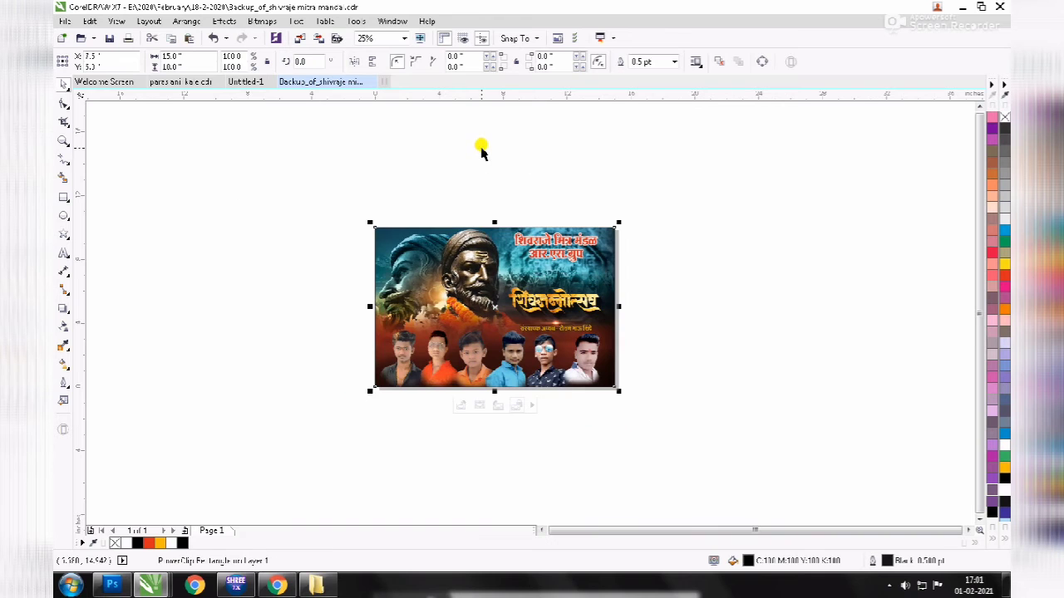
# - Return to the working banner document and paste the शिवजन्मोत्सव title, scaled to about 6.3 inches wide, between the garland and the fort
pyautogui.click(245, 82)
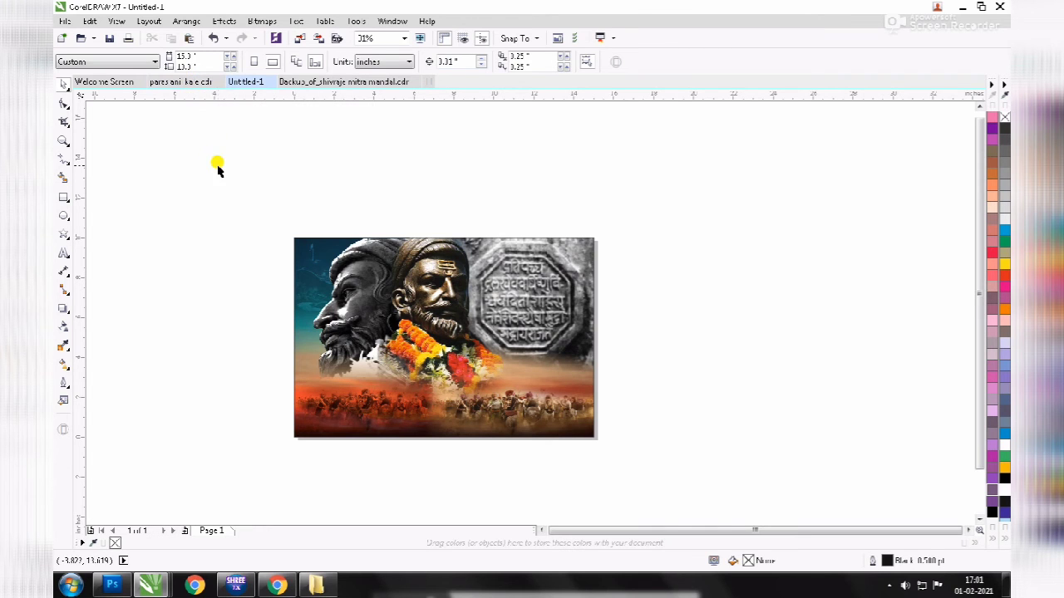
pyautogui.click(177, 80)
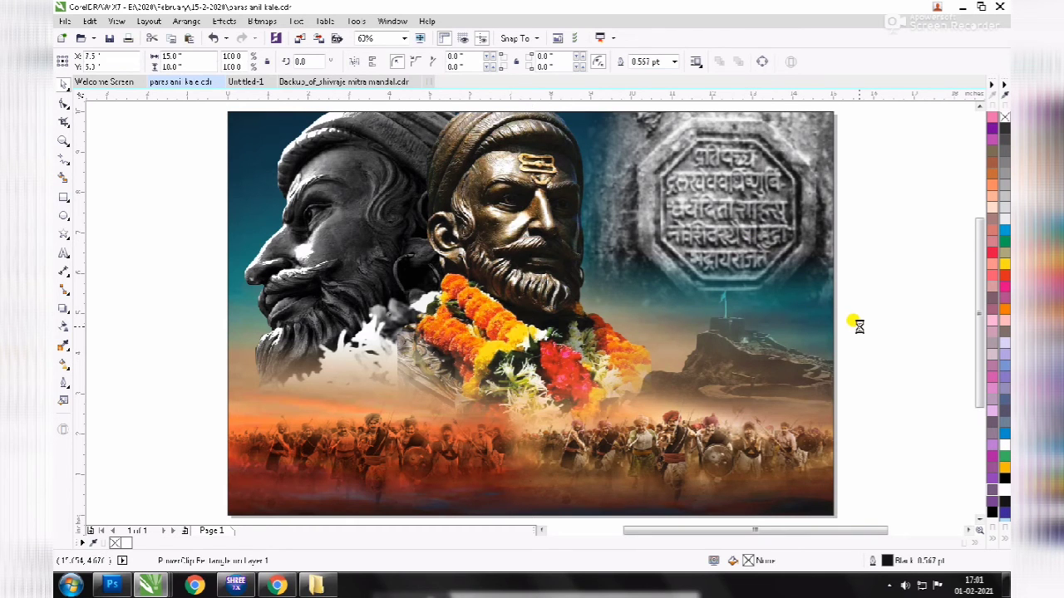
pyautogui.hotkey('ctrl', 'v')
pyautogui.moveTo(713, 295); pyautogui.dragTo(700, 328)
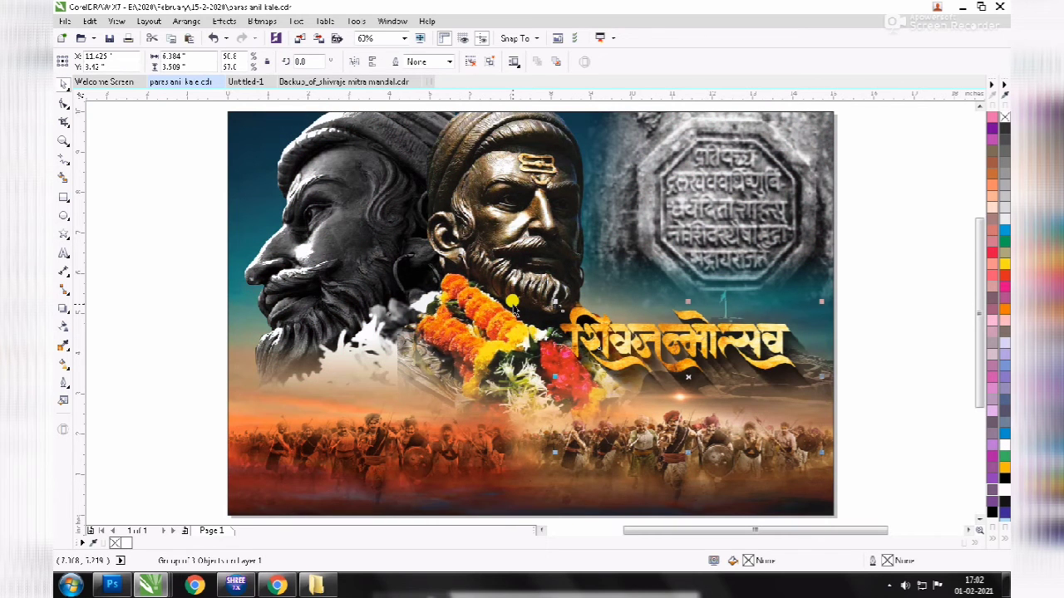
pyautogui.scroll(-1, 515, 309)
pyautogui.moveTo(575, 319); pyautogui.dragTo(459, 340)
pyautogui.moveTo(536, 317); pyautogui.dragTo(569, 297)
pyautogui.moveTo(487, 333); pyautogui.dragTo(509, 337)
pyautogui.click(399, 462)
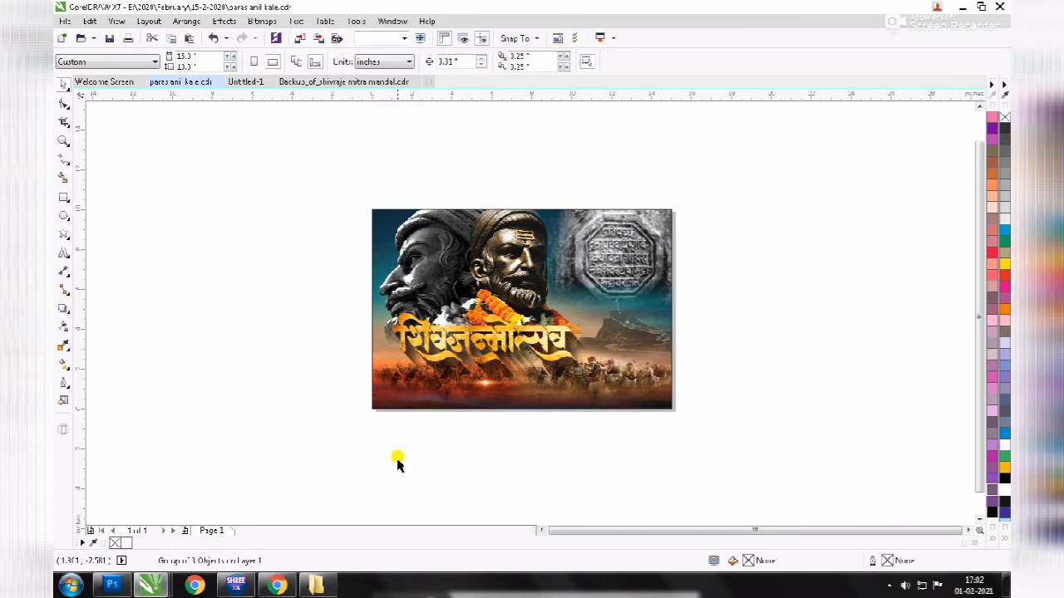
pyautogui.moveTo(784, 274); pyautogui.dragTo(342, 440)
pyautogui.moveTo(597, 308); pyautogui.dragTo(611, 326)
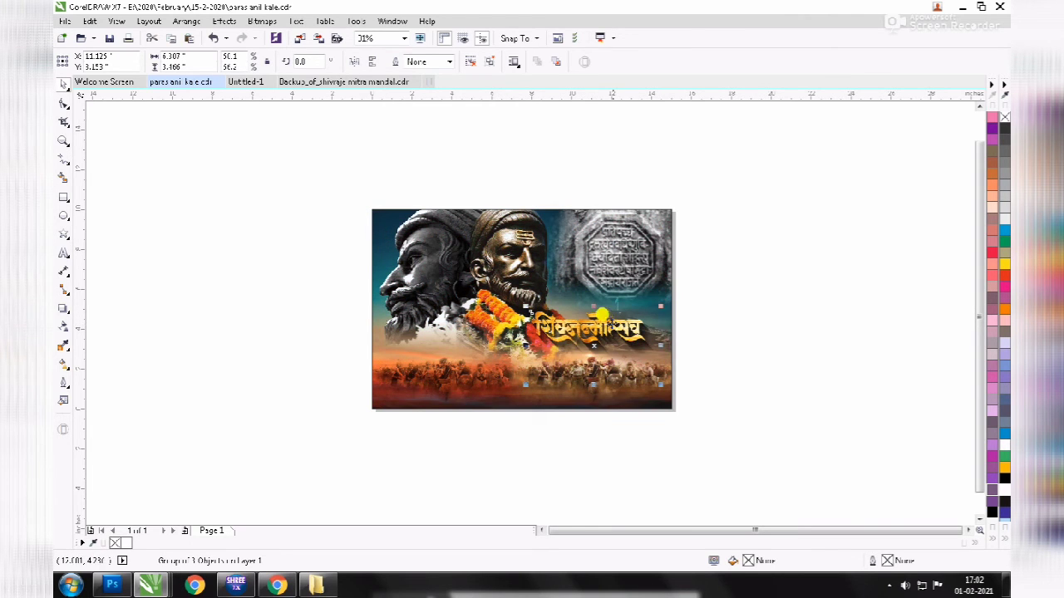
# - Shift the title's shadow bitmap slightly up and left so it sits closer behind the golden lettering
pyautogui.click(700, 300)
pyautogui.scroll(1, 600, 300)
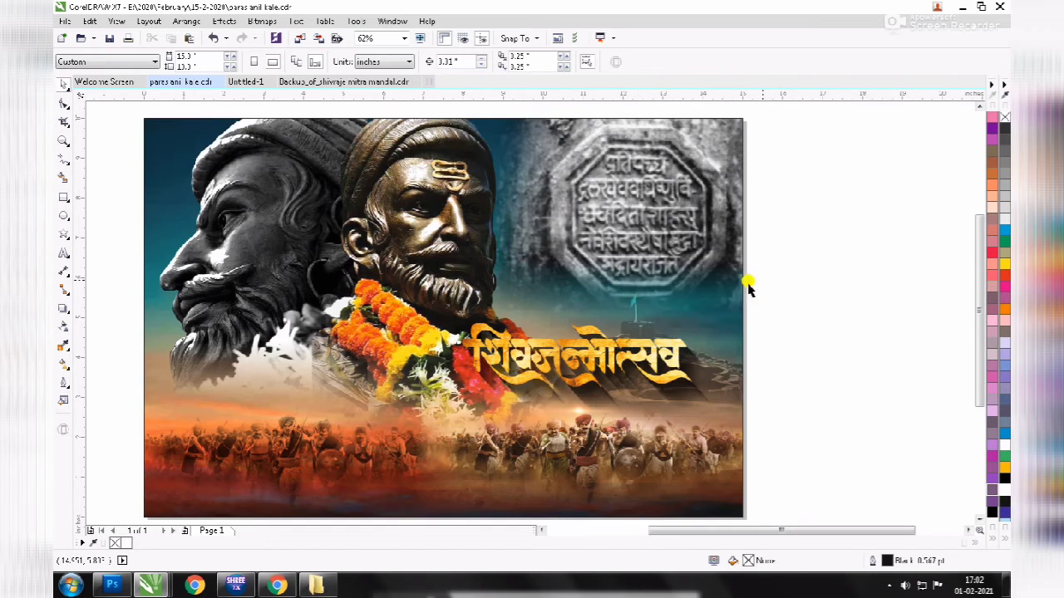
pyautogui.click(653, 342)
pyautogui.click(818, 358)
pyautogui.click(682, 394)
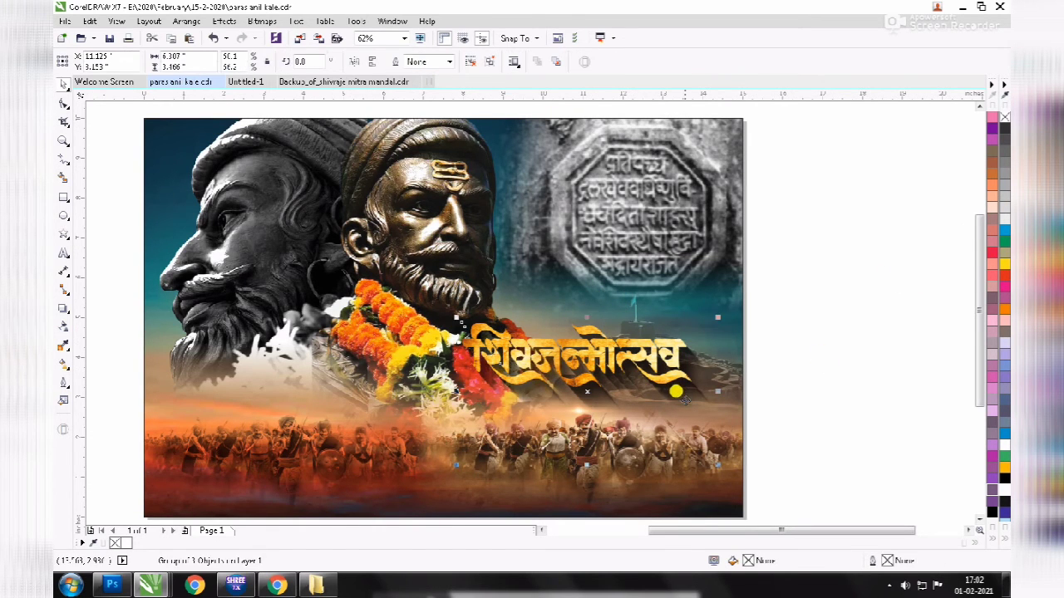
pyautogui.click(680, 399)
pyautogui.keyDown('ctrl'); pyautogui.click(684, 401); pyautogui.keyUp('ctrl')
pyautogui.moveTo(684, 400); pyautogui.dragTo(670, 392)
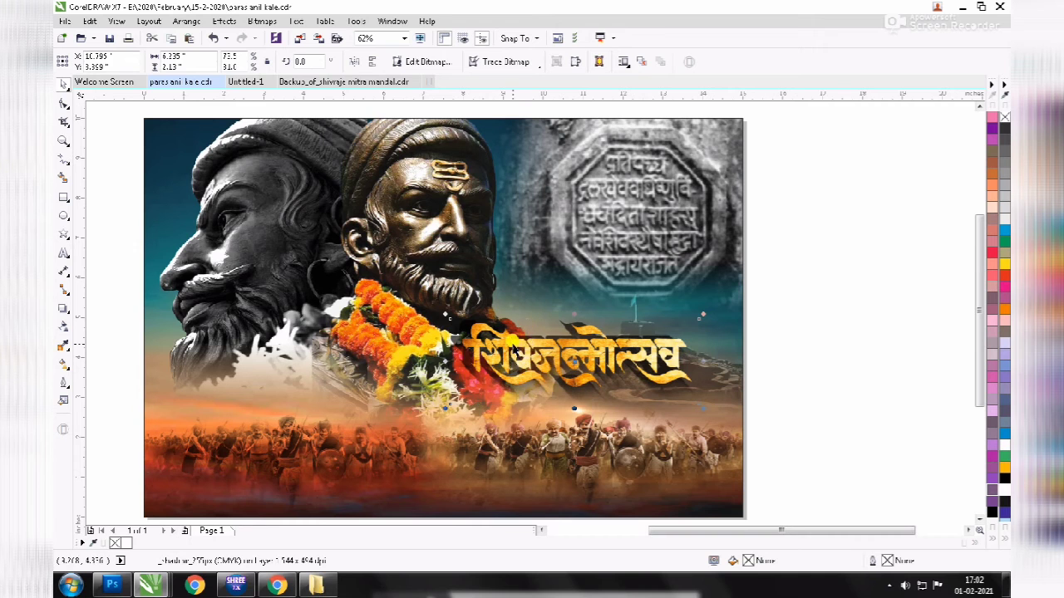
pyautogui.click(835, 244)
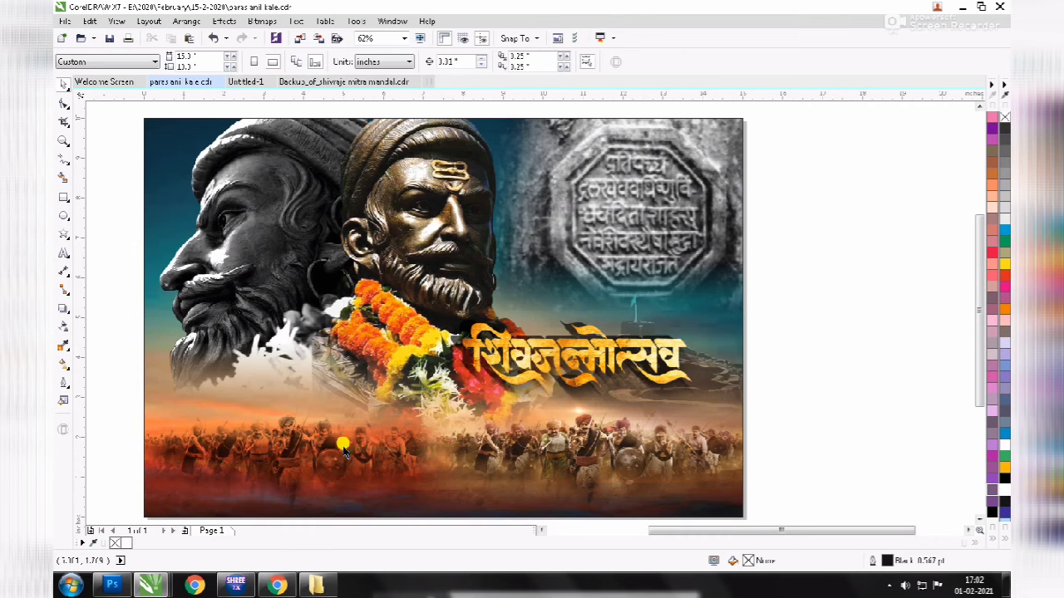
# - Try the title over the seal at about 5.5 inches wide, and below the profile portrait at about 6.6 inches wide
pyautogui.moveTo(516, 367); pyautogui.dragTo(549, 243)
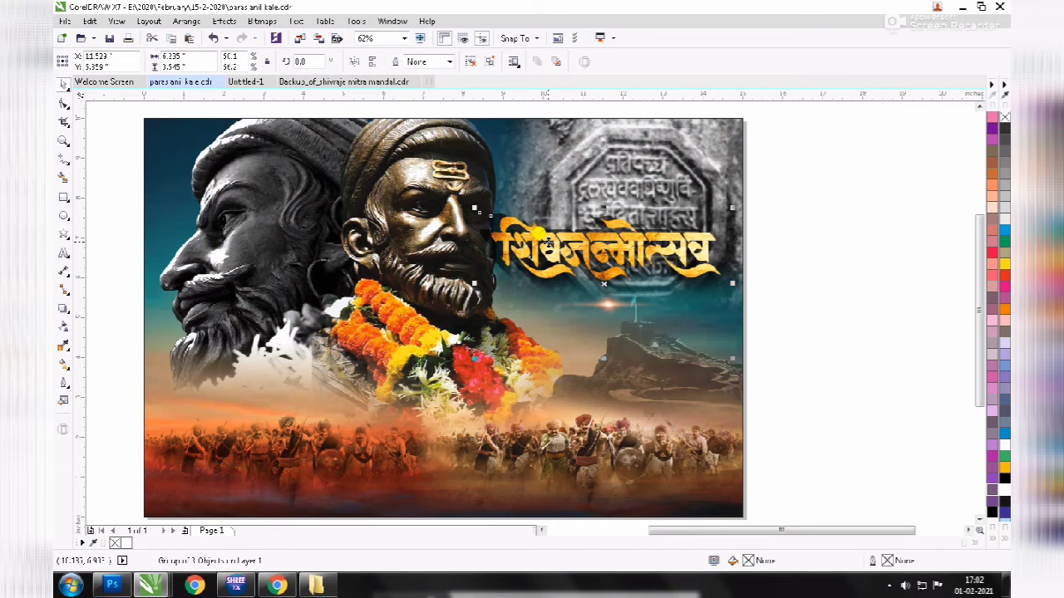
pyautogui.moveTo(474, 207); pyautogui.dragTo(504, 225)
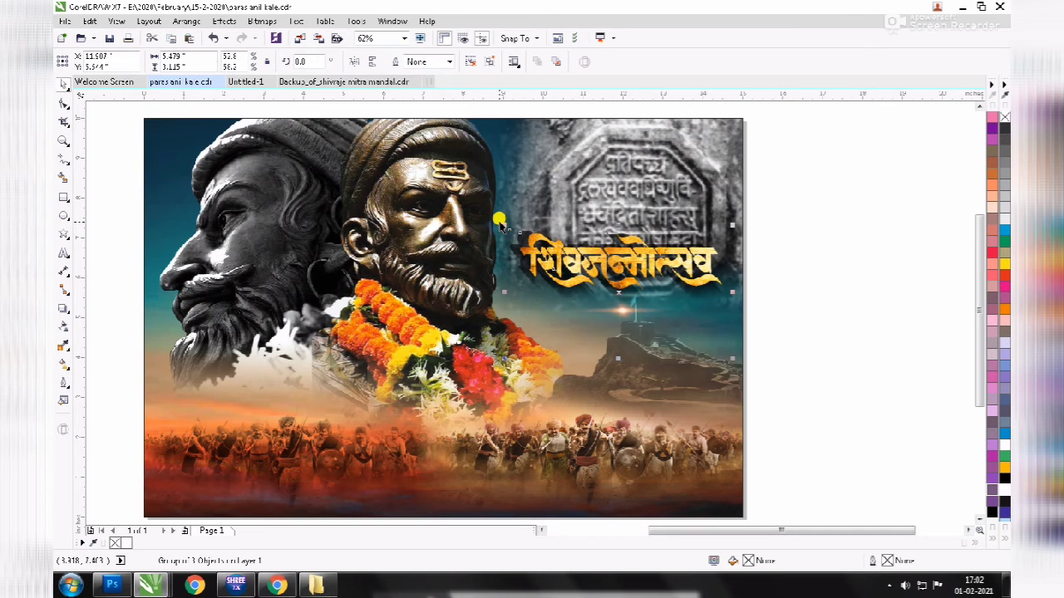
pyautogui.moveTo(571, 259); pyautogui.dragTo(272, 389)
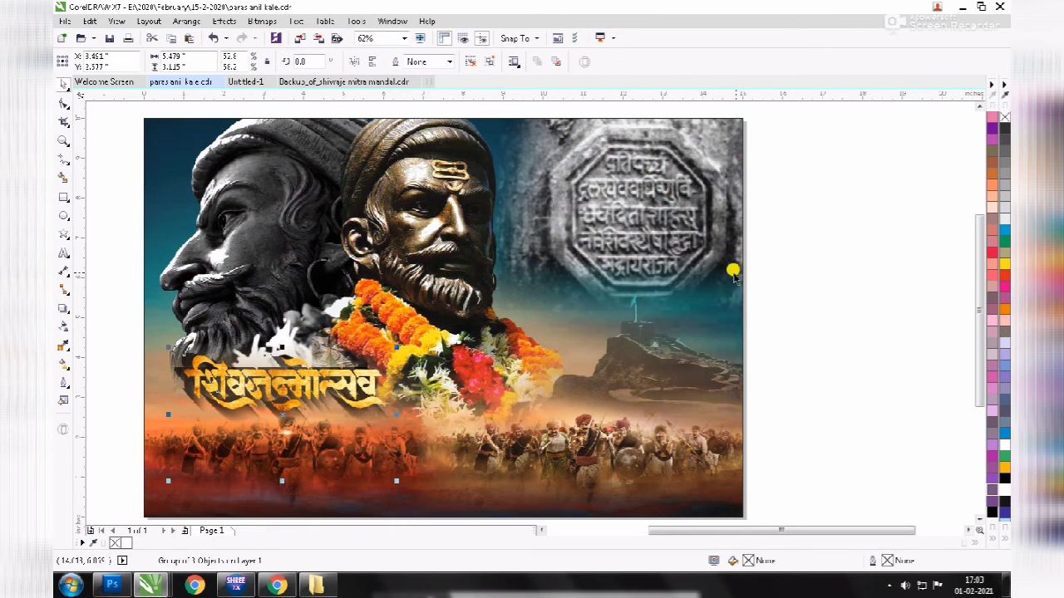
pyautogui.click(787, 289)
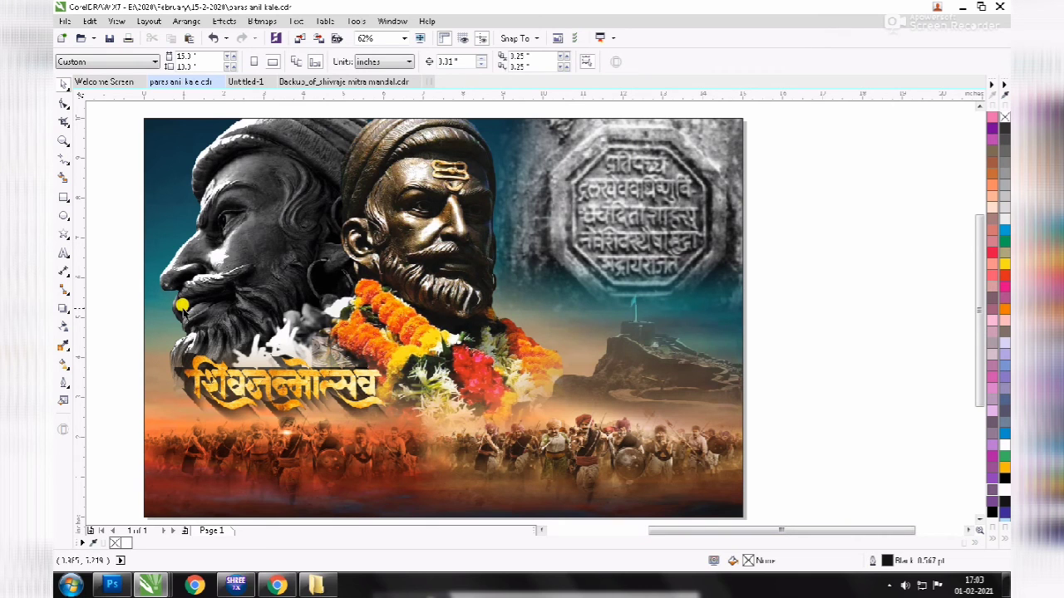
pyautogui.click(350, 392)
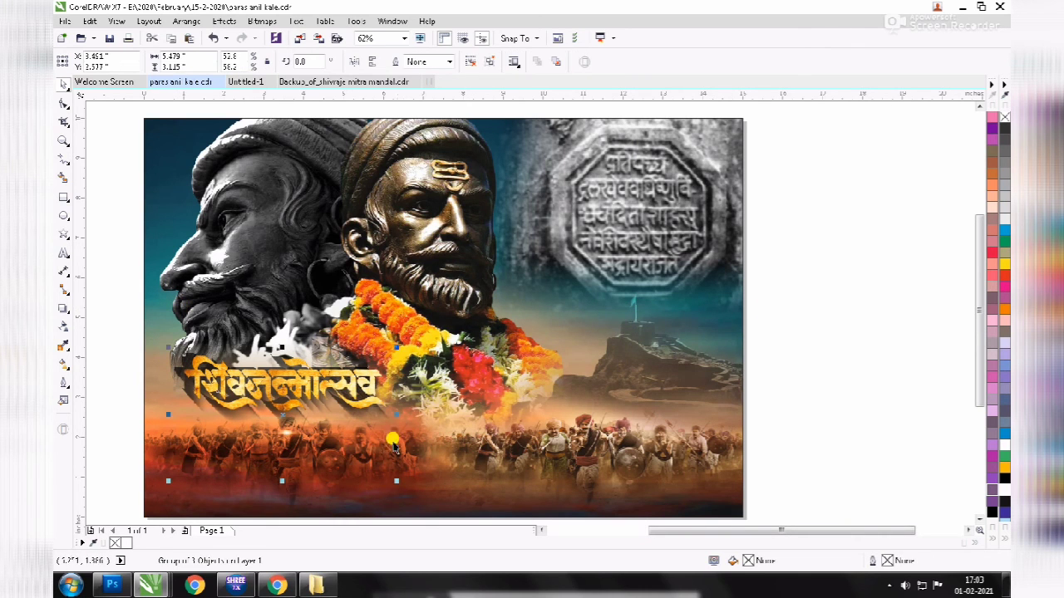
pyautogui.moveTo(396, 480); pyautogui.dragTo(442, 504)
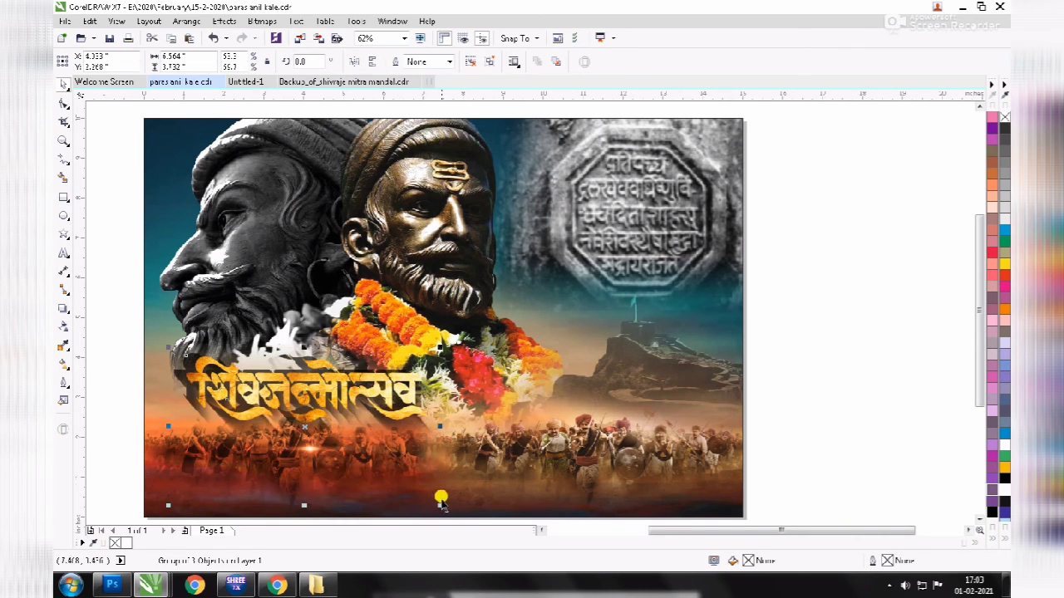
pyautogui.click(397, 382)
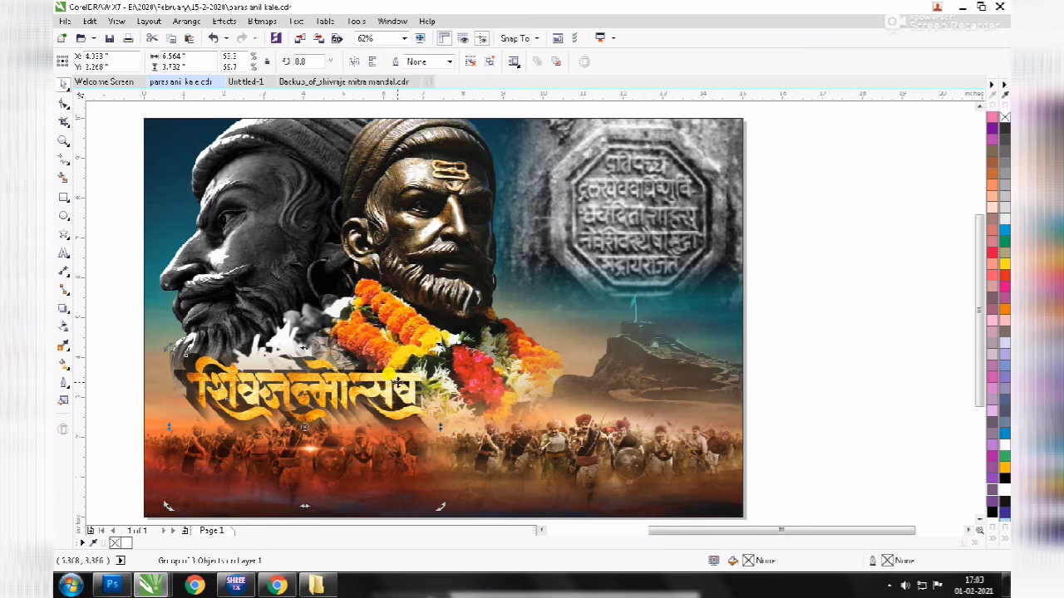
pyautogui.click(795, 301)
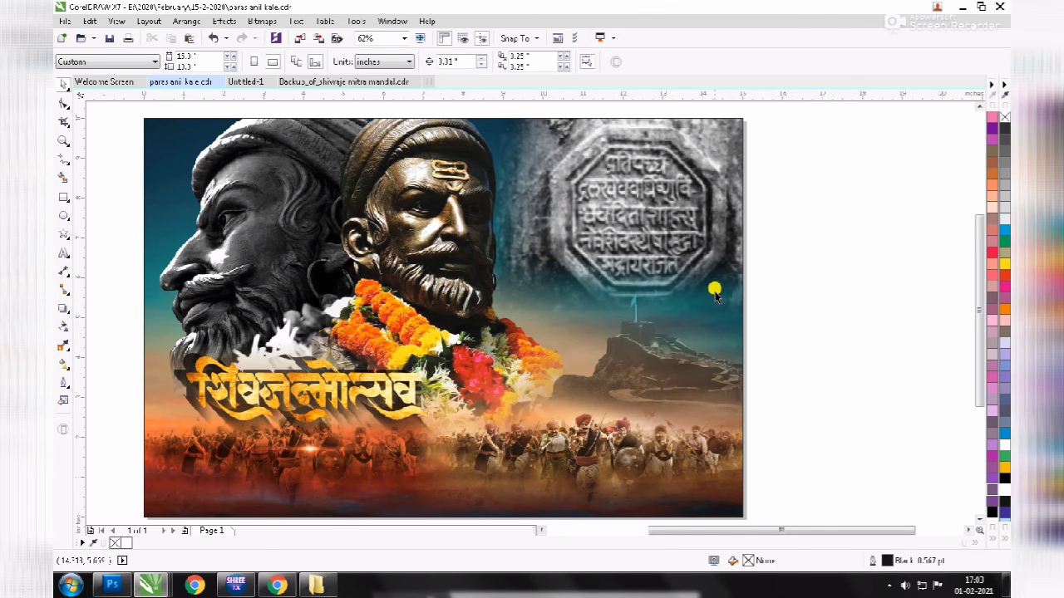
# - Place the title beside the garland, just above the right-hand crowd, and resize it to about 5.6 × 2.9 inches
pyautogui.click(383, 401)
pyautogui.moveTo(438, 347); pyautogui.dragTo(413, 380)
pyautogui.moveTo(339, 413); pyautogui.dragTo(639, 379)
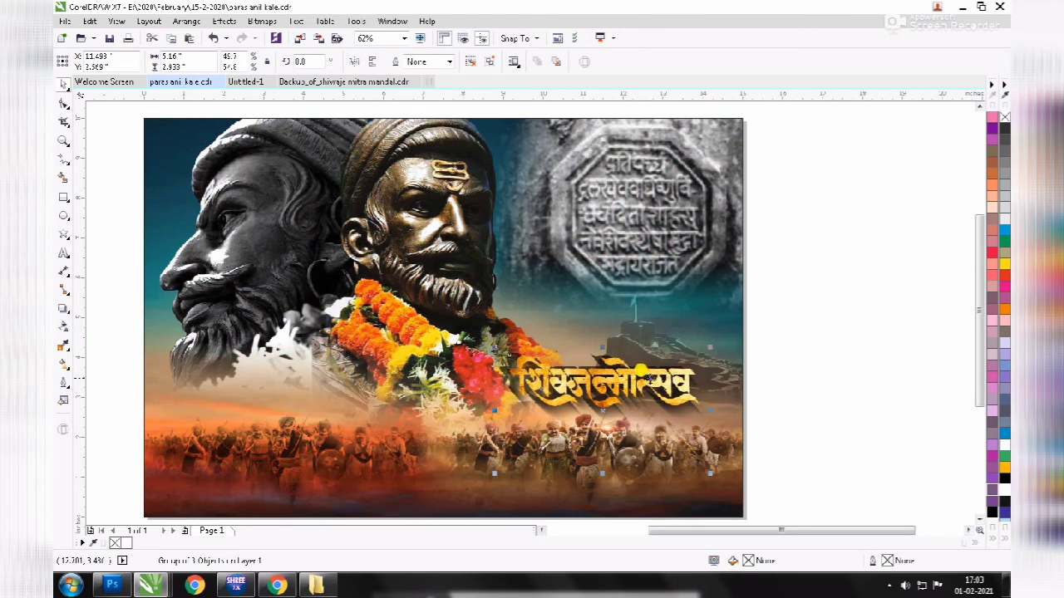
pyautogui.moveTo(710, 408); pyautogui.dragTo(732, 408)
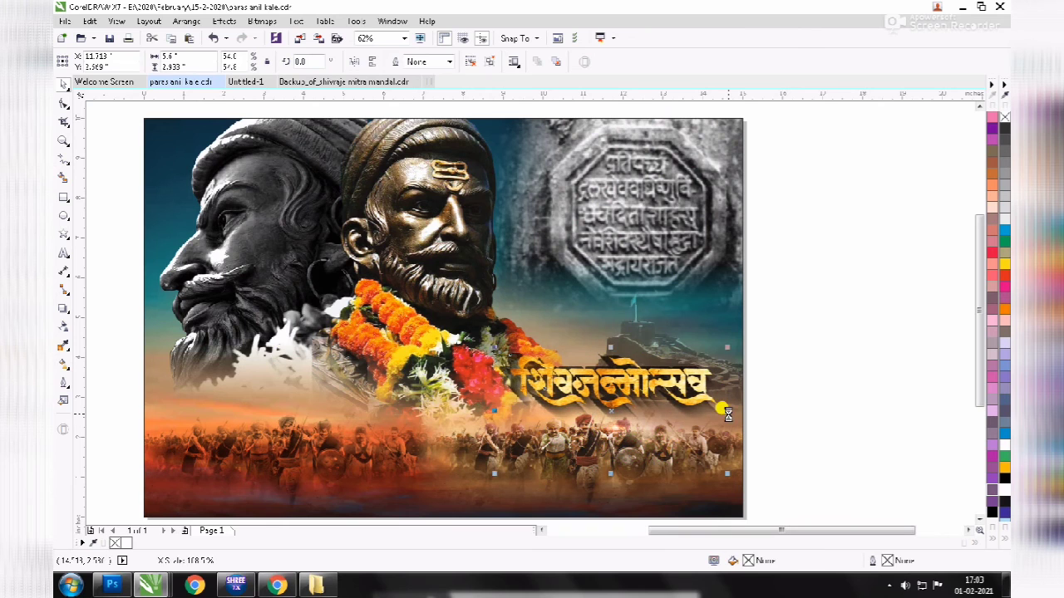
pyautogui.click(783, 398)
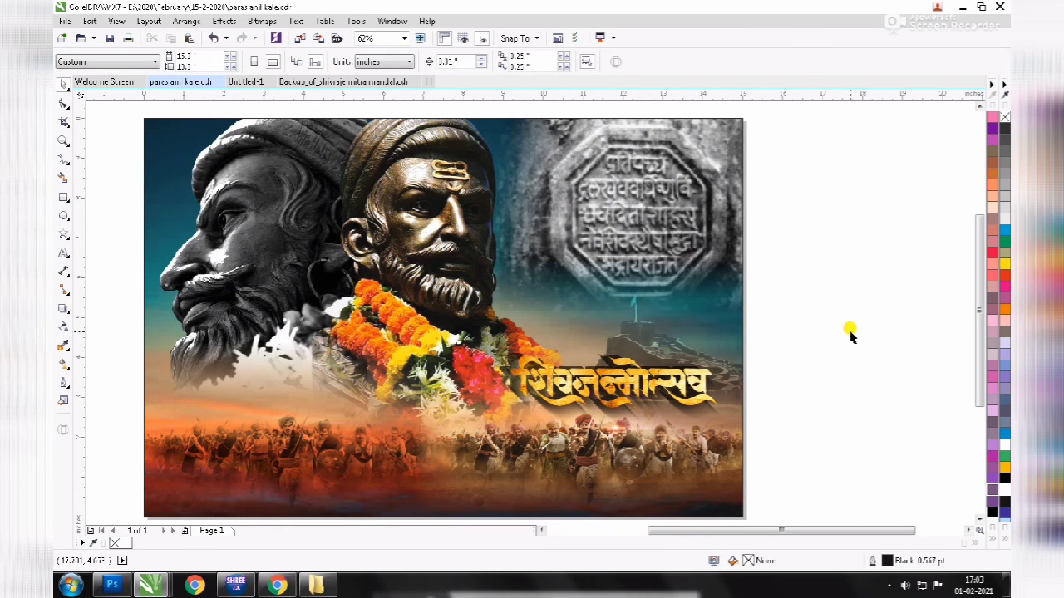
# - Preview the composed banner with its title at full screen
pyautogui.click(295, 226)
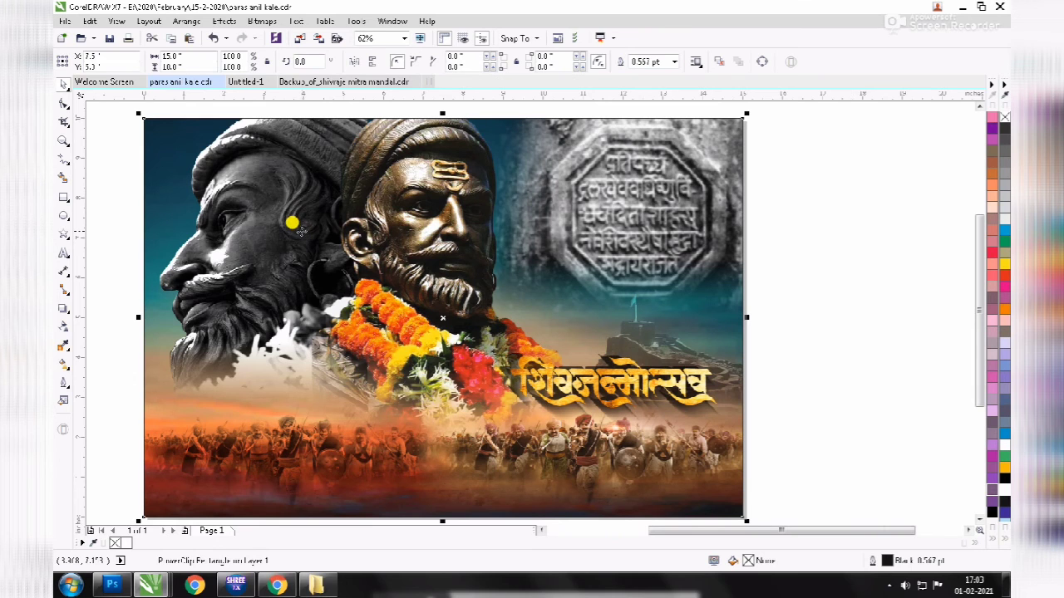
pyautogui.scroll(1, 295, 226)
pyautogui.scroll(-1, 295, 226)
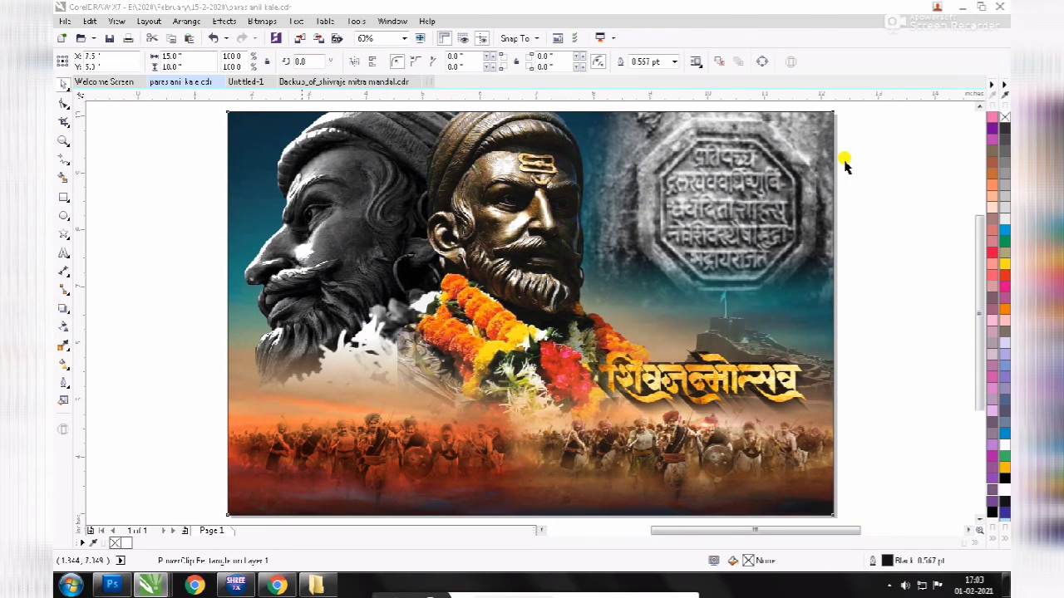
pyautogui.press('F9')
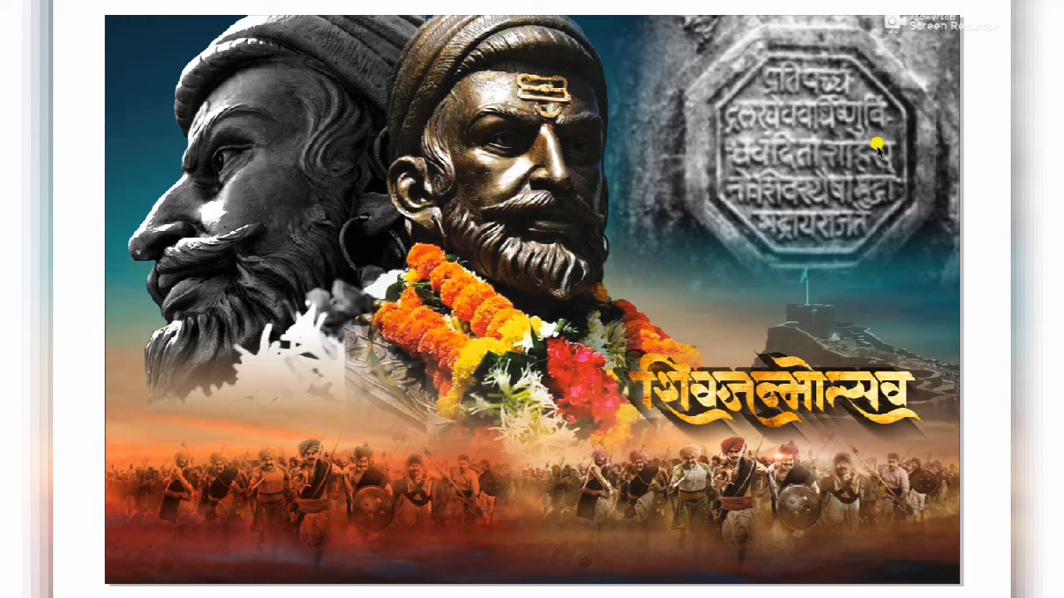
pyautogui.press('F9')
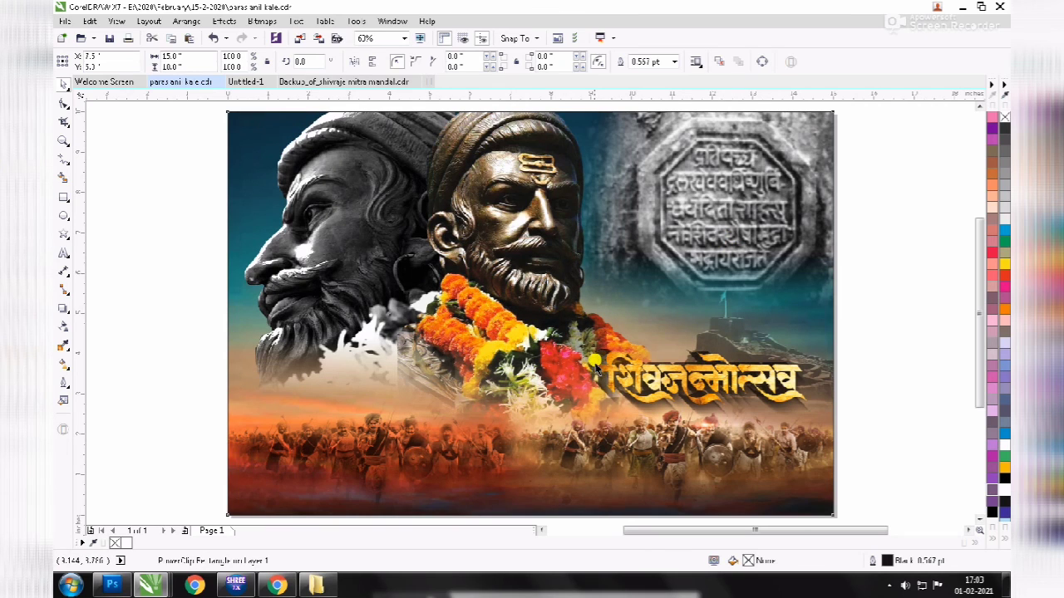
# - Nudge the title's shadow bitmap slightly and save the banner document
pyautogui.click(592, 367)
pyautogui.moveTo(584, 384); pyautogui.dragTo(585, 388)
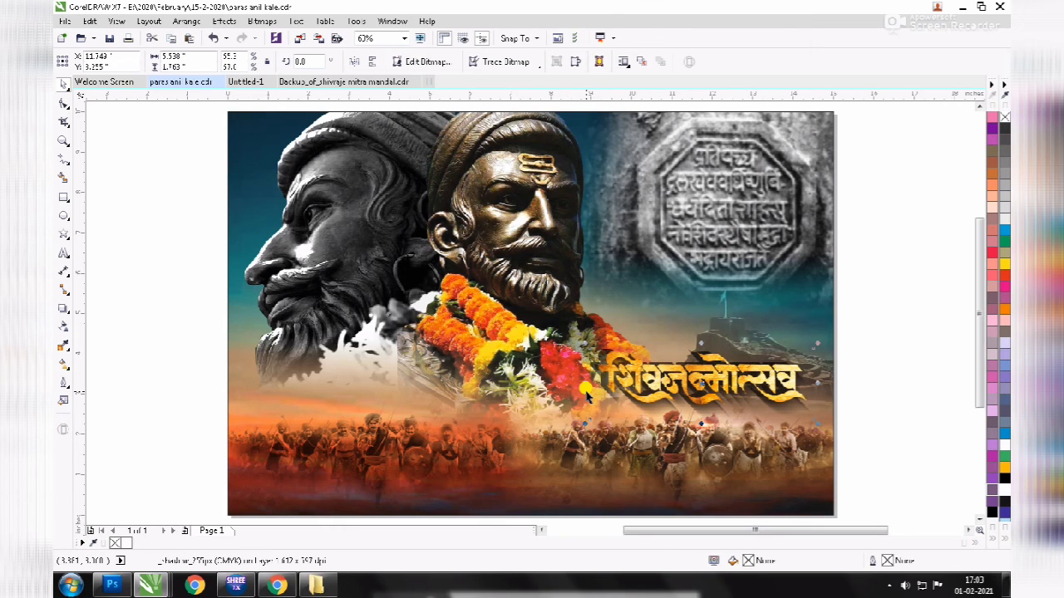
pyautogui.moveTo(879, 314); pyautogui.dragTo(555, 425)
pyautogui.click(115, 39)
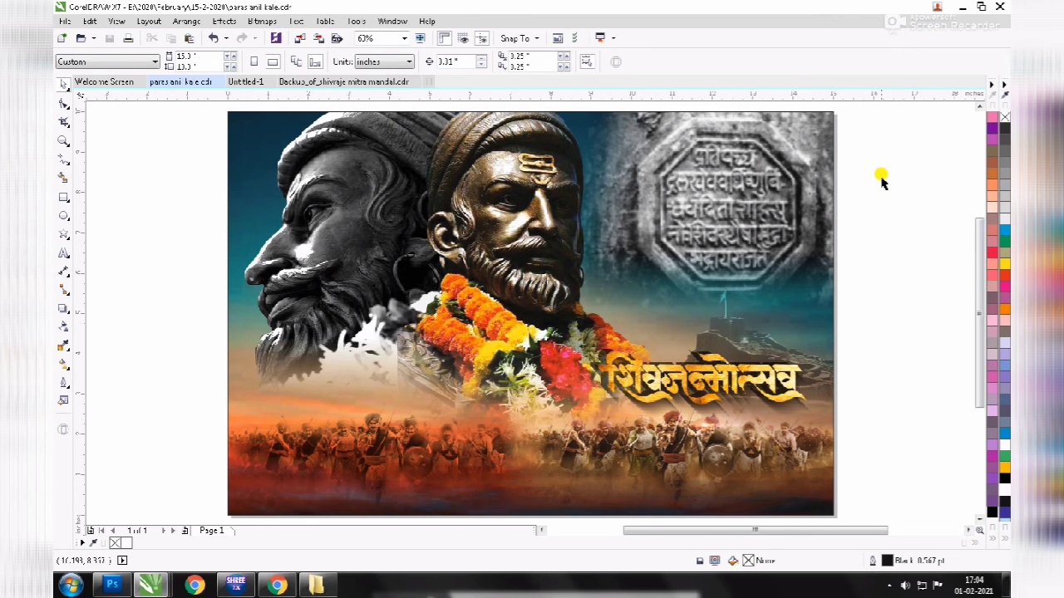
# - Move the title's shadow bitmap slightly up and right behind the lettering, checking the banner full screen before and after
pyautogui.press('F9')
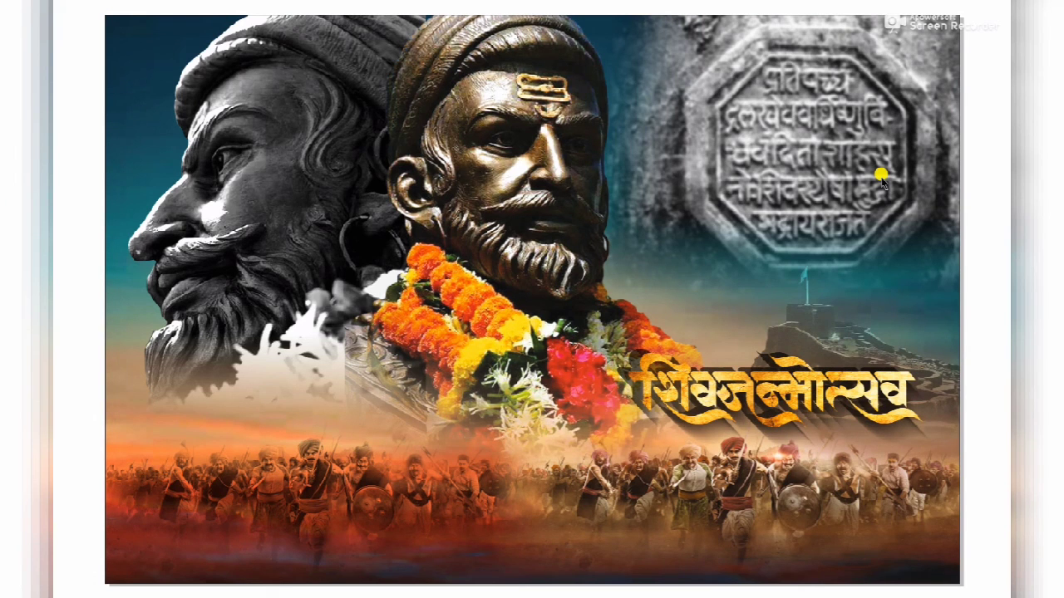
pyautogui.press('F9')
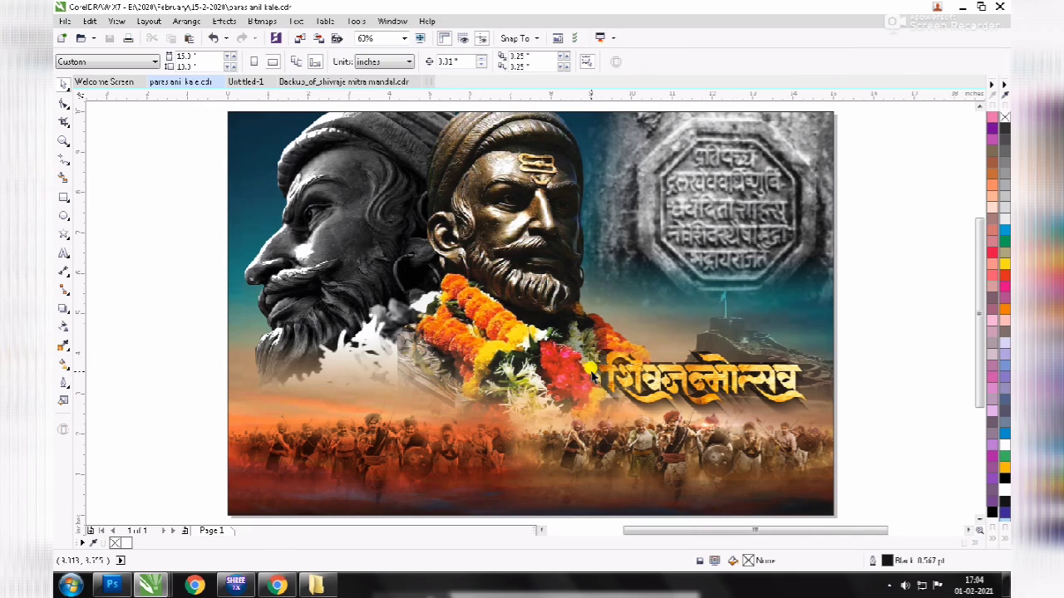
pyautogui.click(593, 374)
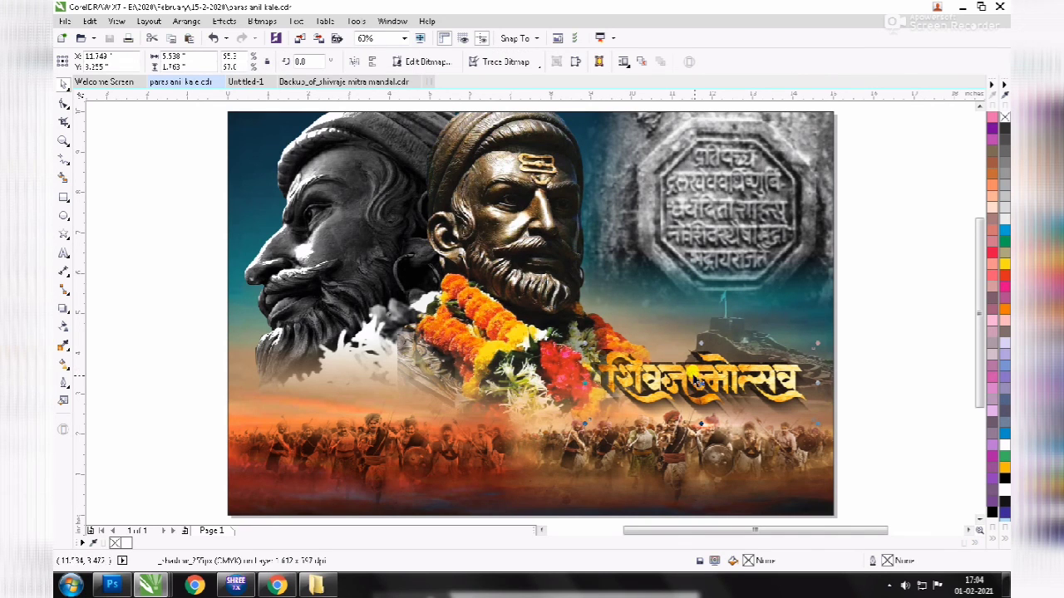
pyautogui.moveTo(703, 384); pyautogui.dragTo(705, 383)
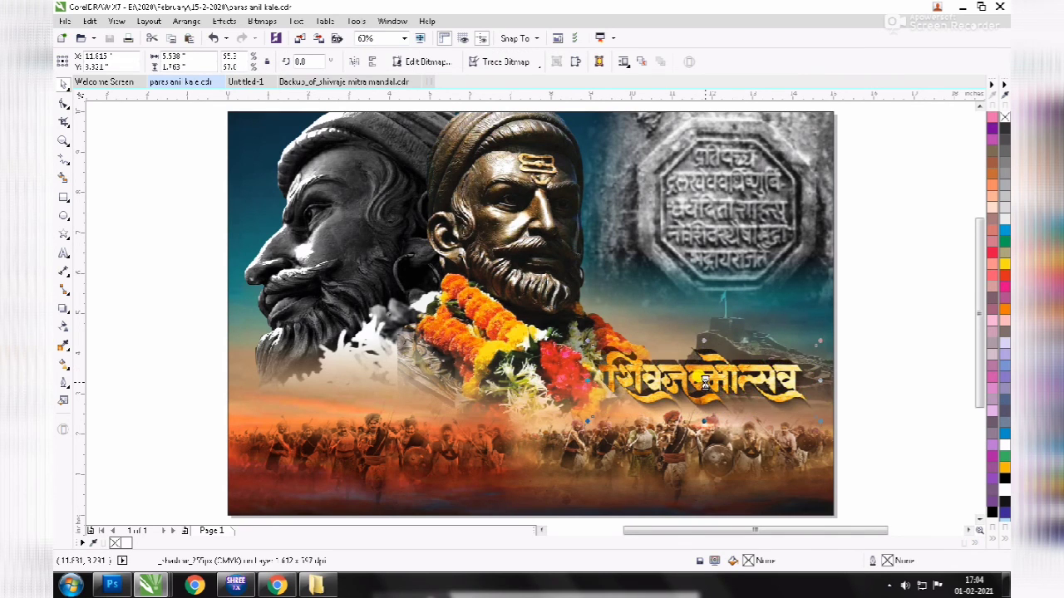
pyautogui.click(871, 330)
pyautogui.click(791, 264)
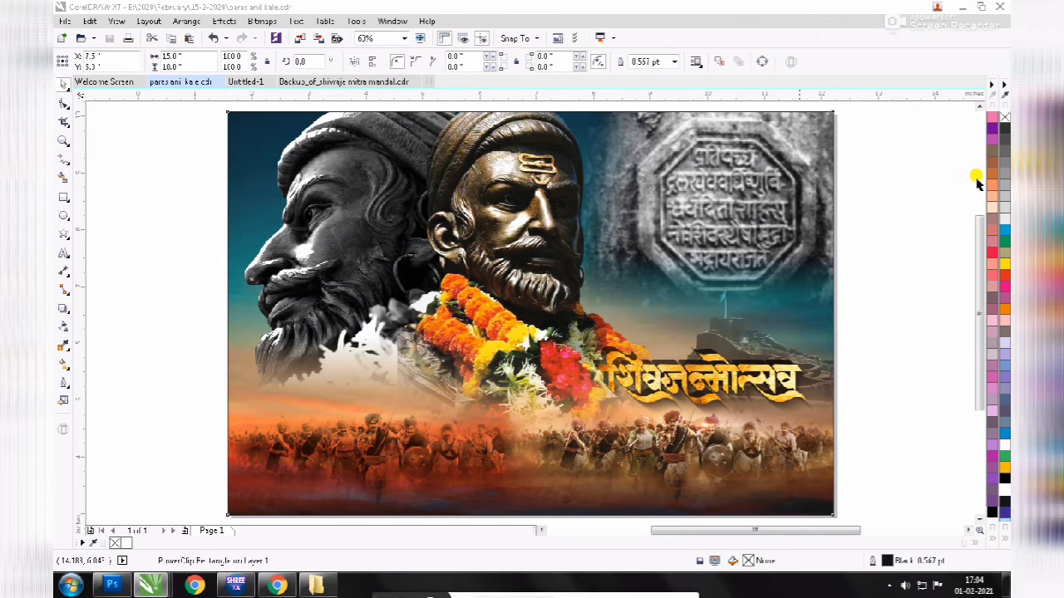
pyautogui.press('F9')
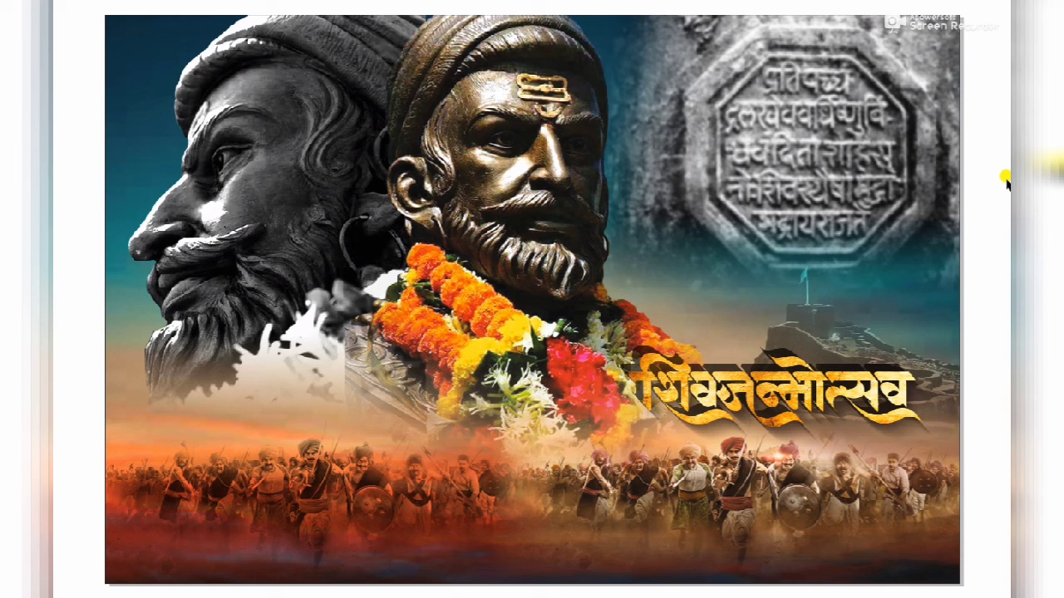
pyautogui.press('Escape')
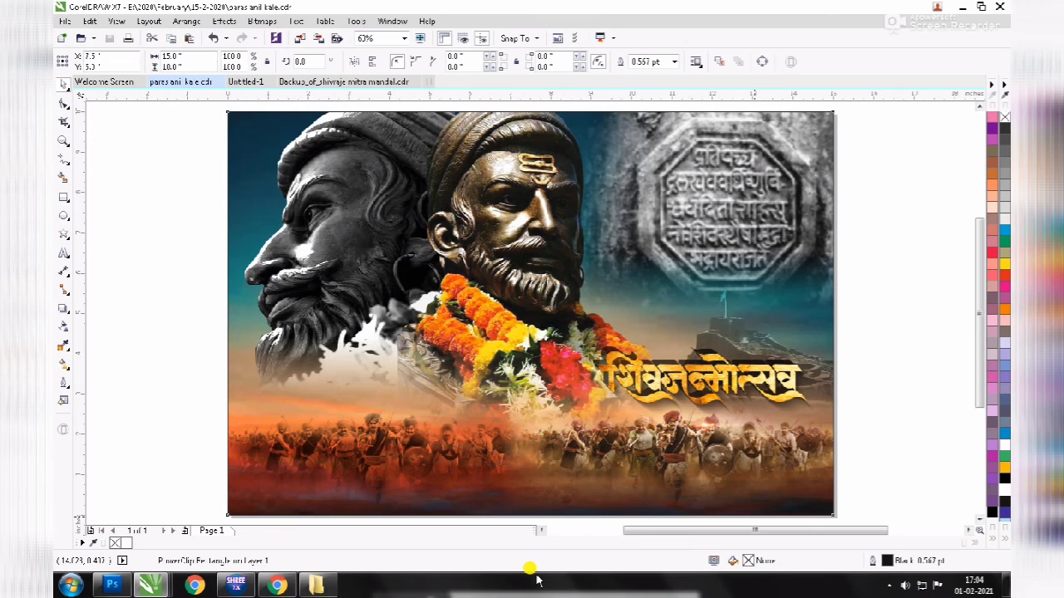